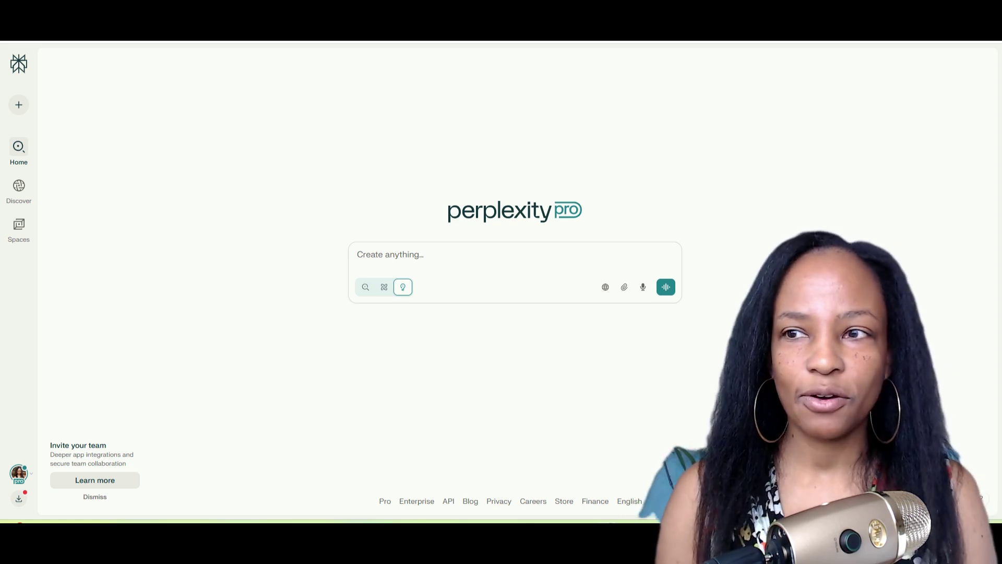
# Step: Switch the query mode to Search and choose Best as the AI model
pyautogui.click(366, 287)
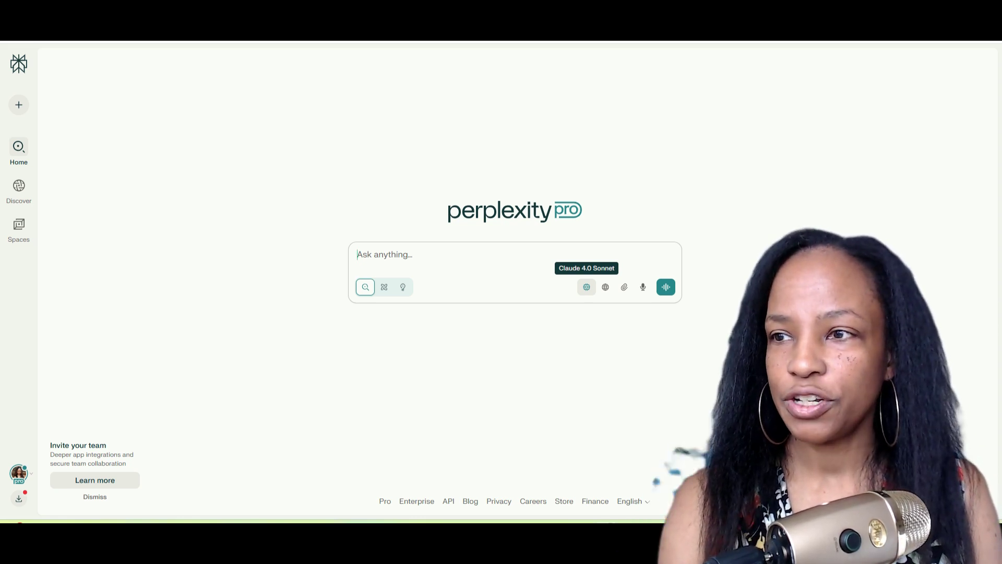
pyautogui.click(586, 287)
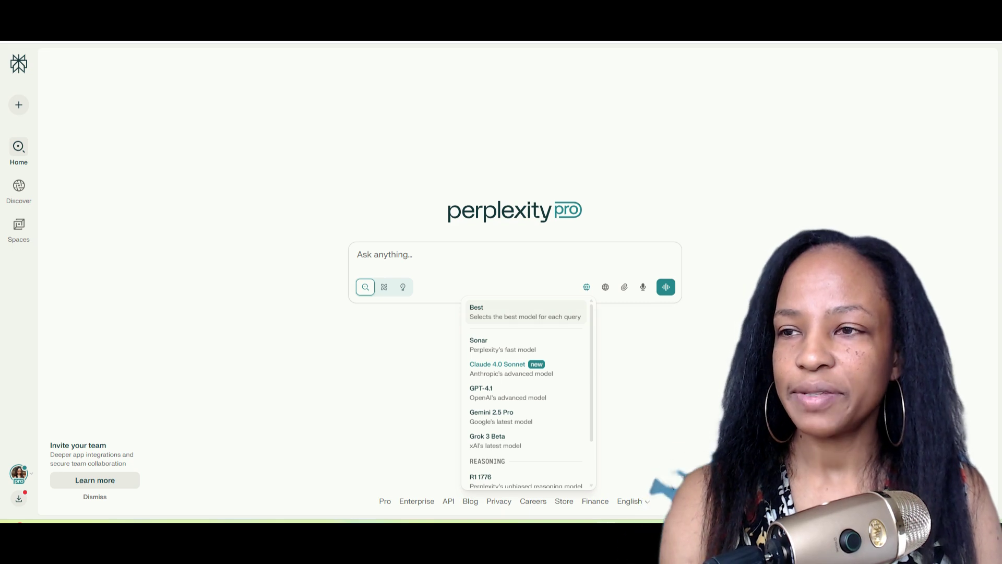
pyautogui.click(525, 311)
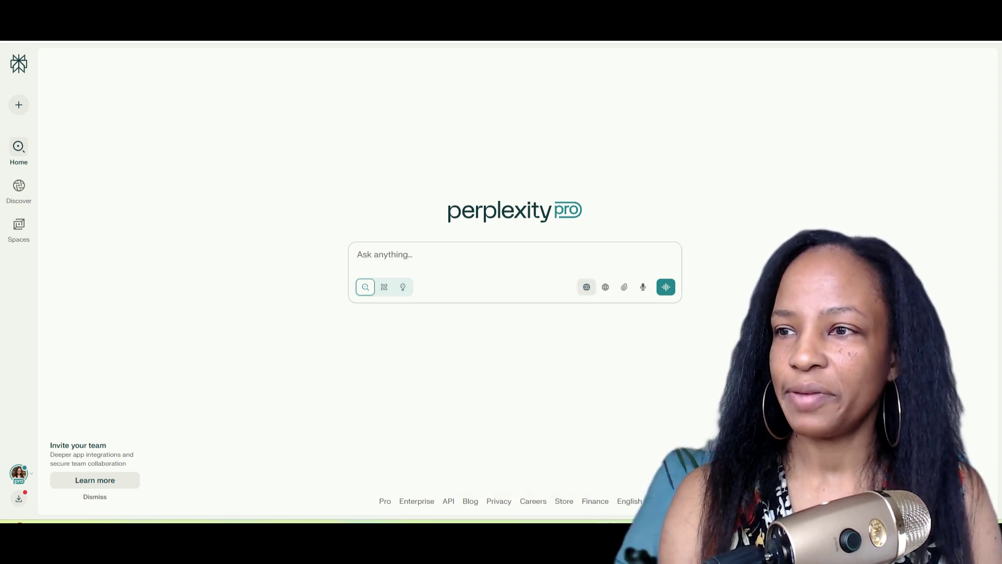
# Step: Review the available AI models, including the reasoning ones, and the search source options
pyautogui.click(586, 286)
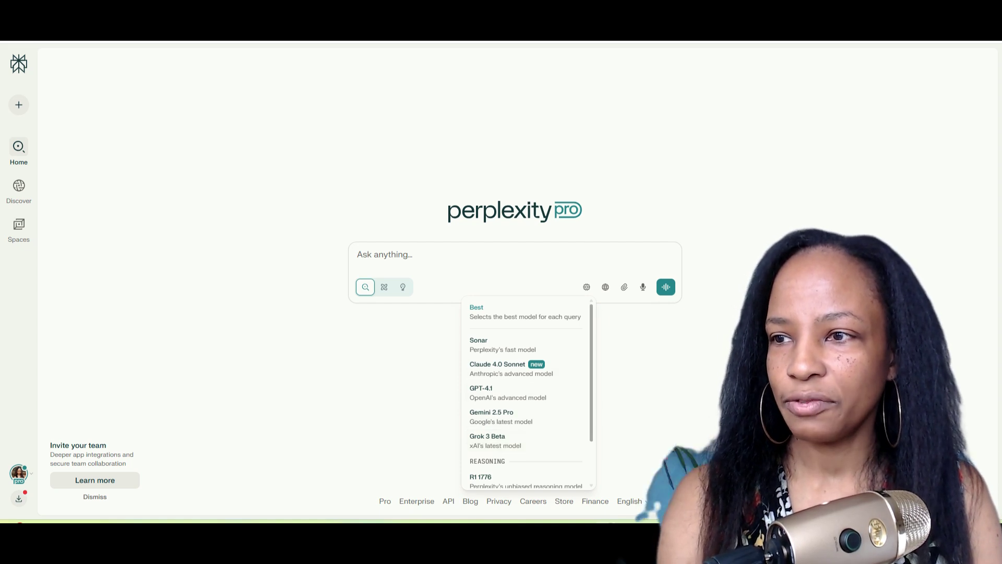
pyautogui.scroll(-2, 527, 391)
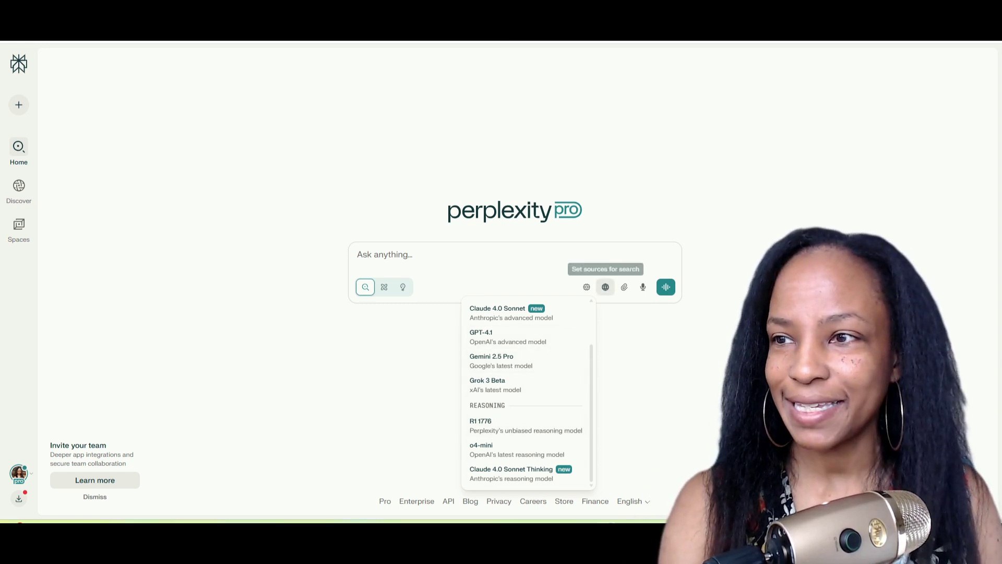
pyautogui.click(605, 287)
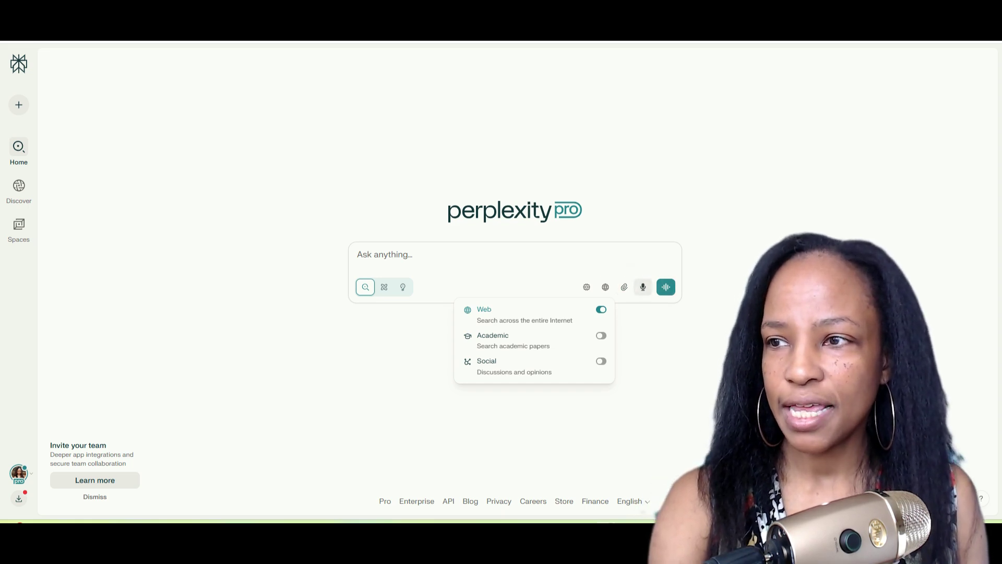
# Step: Submit the query "What are the latest releases from Google Gemini announced in May 2025?"
pyautogui.click(358, 255)
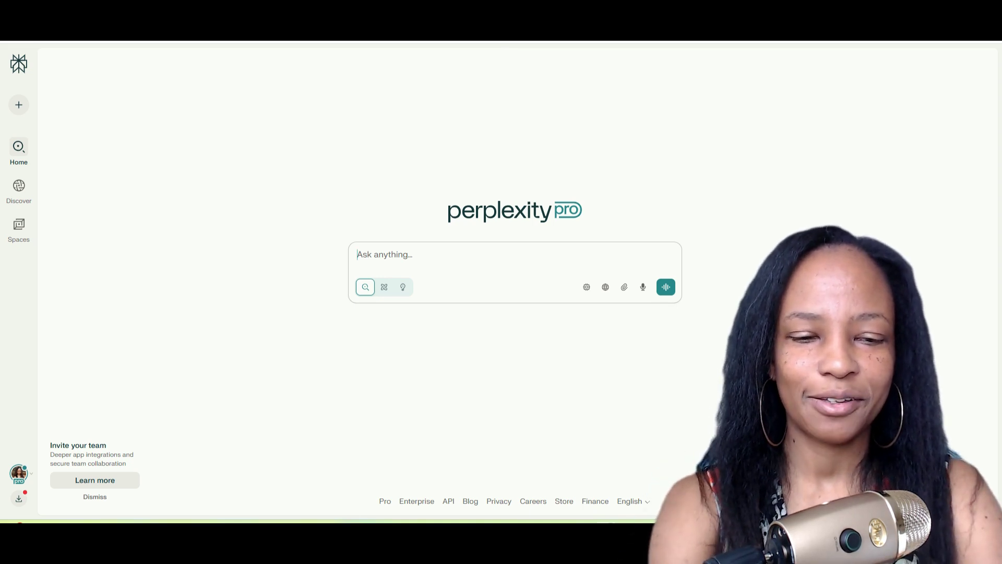
pyautogui.write('What are h')
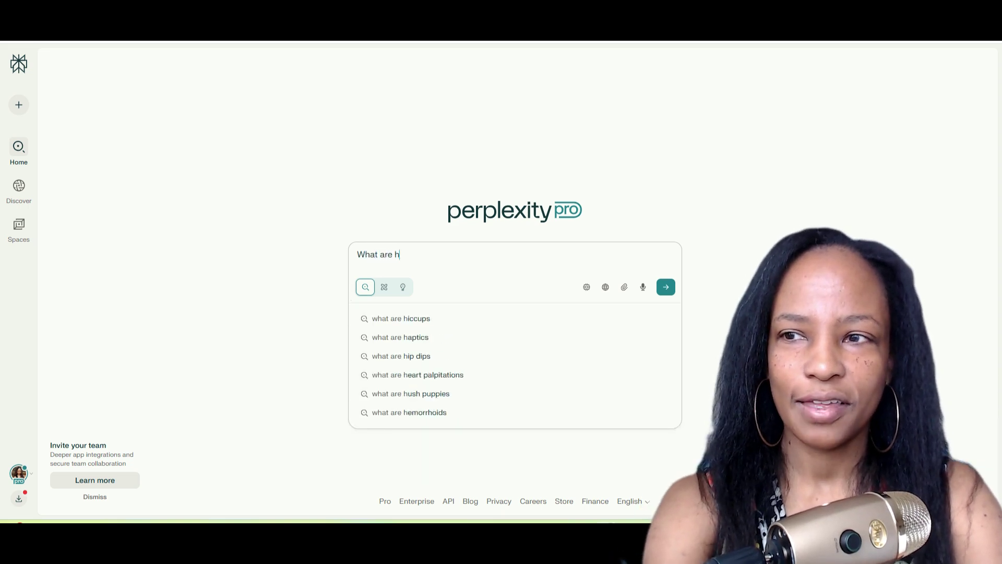
pyautogui.press('BackSpace')
pyautogui.write('the latet')
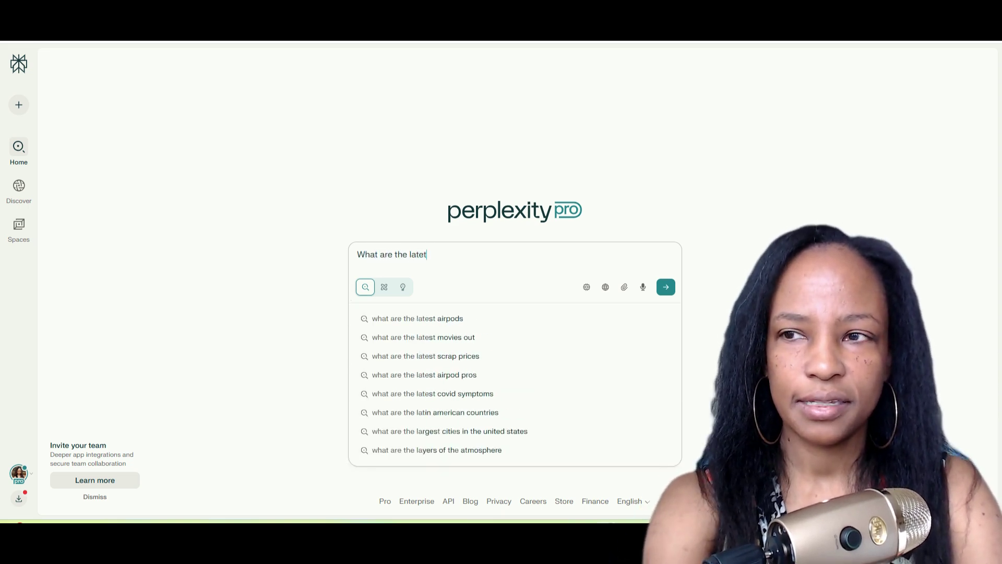
pyautogui.press('BackSpace')
pyautogui.write('st r')
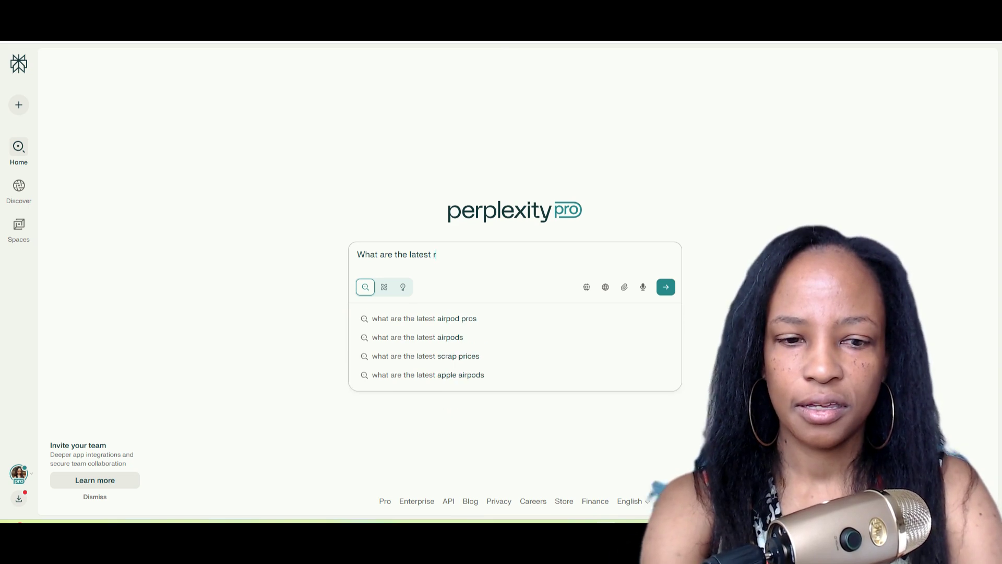
pyautogui.write('elease')
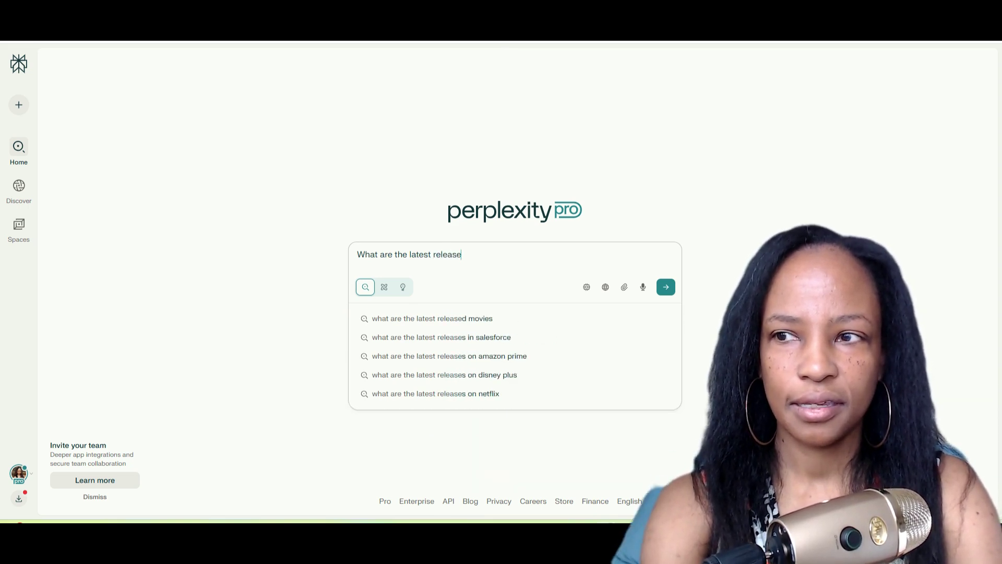
pyautogui.write('s')
pyautogui.write(' from Gem')
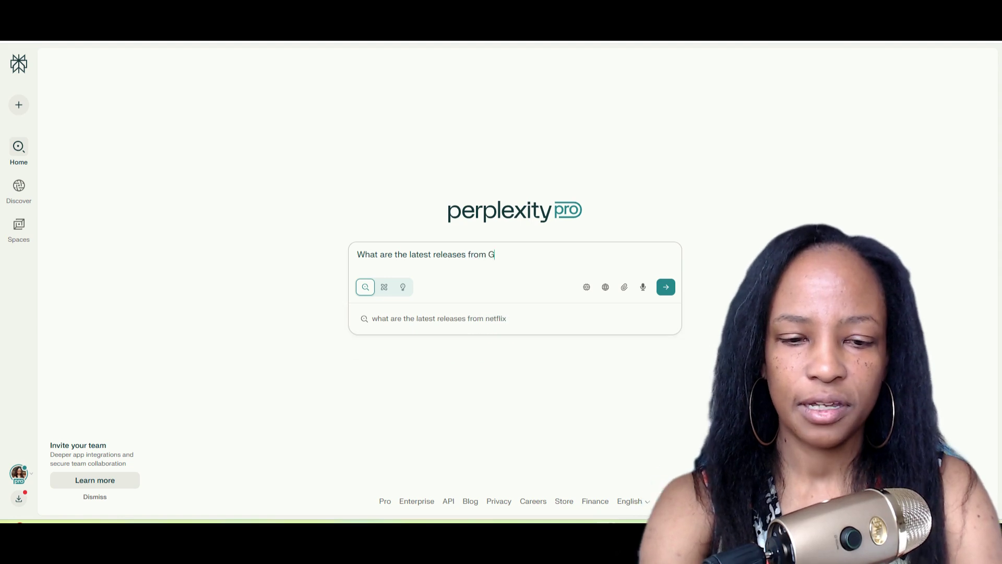
pyautogui.press('BackSpace')
pyautogui.press('BackSpace')
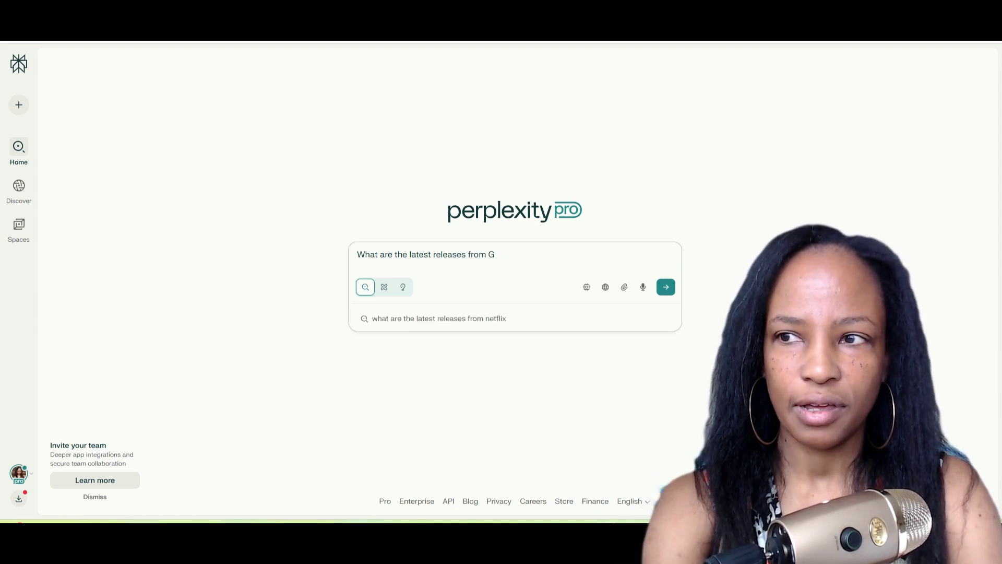
pyautogui.write('oogle Gemini')
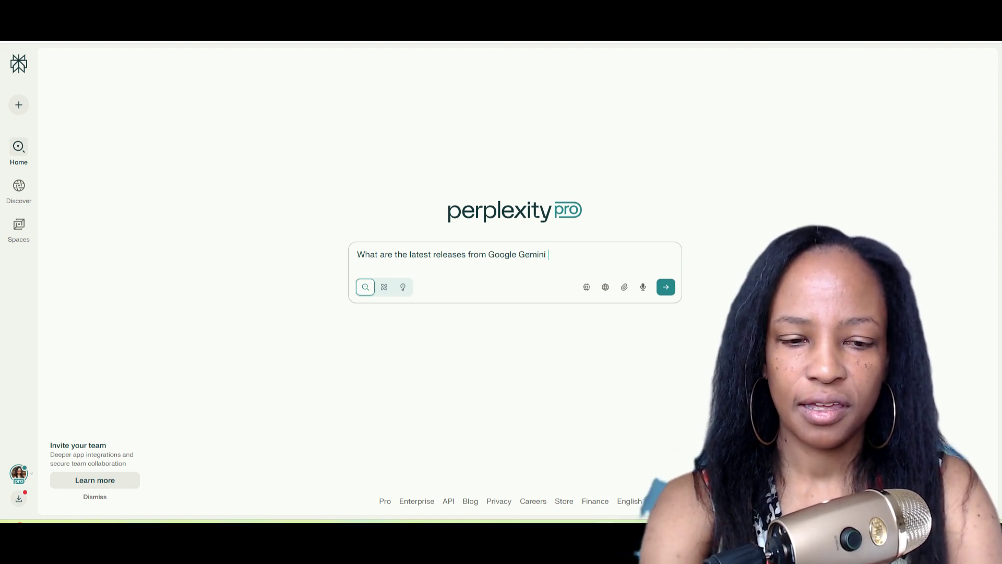
pyautogui.write(' an')
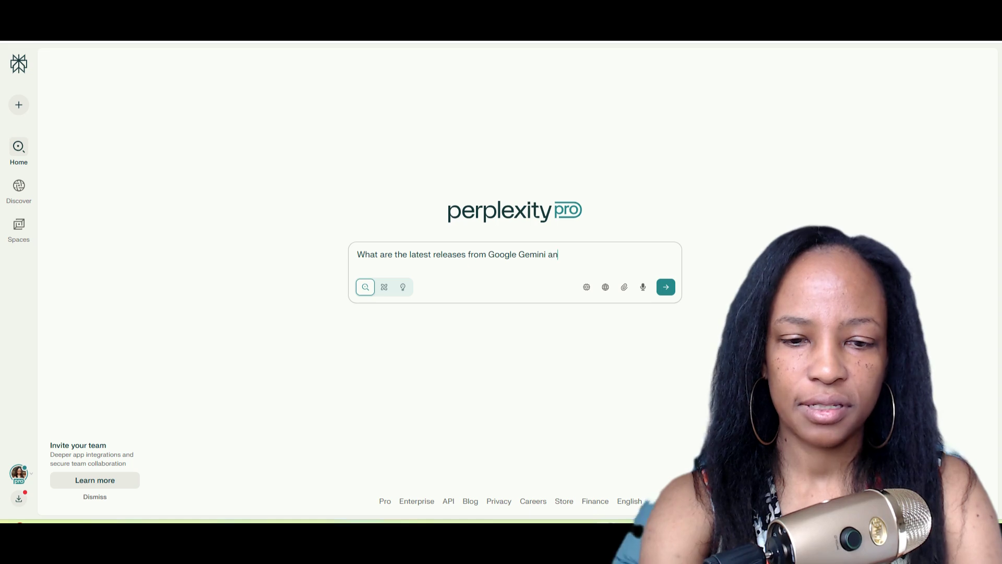
pyautogui.write('nounce')
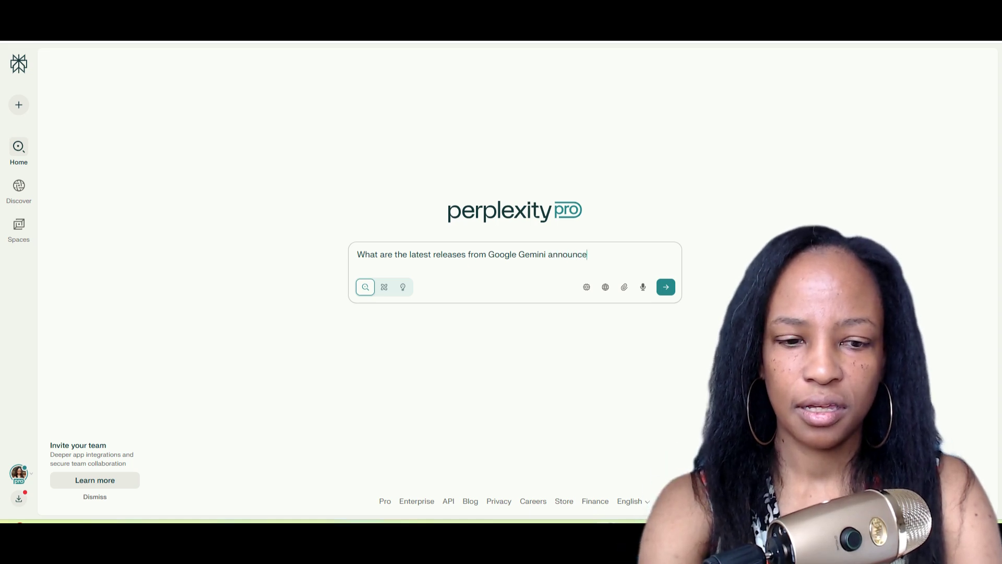
pyautogui.write('d in May 2025.')
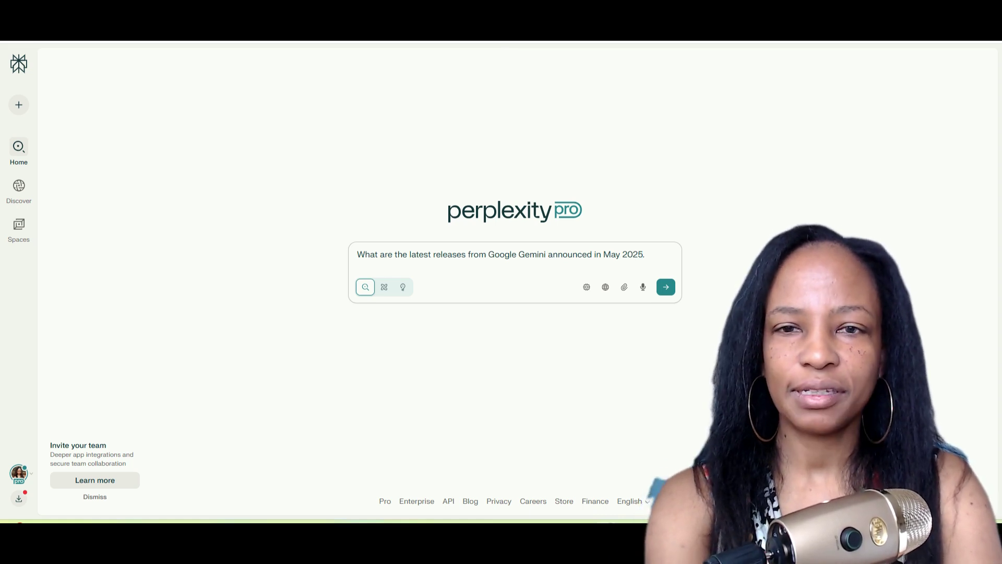
pyautogui.press('BackSpace')
pyautogui.write('?')
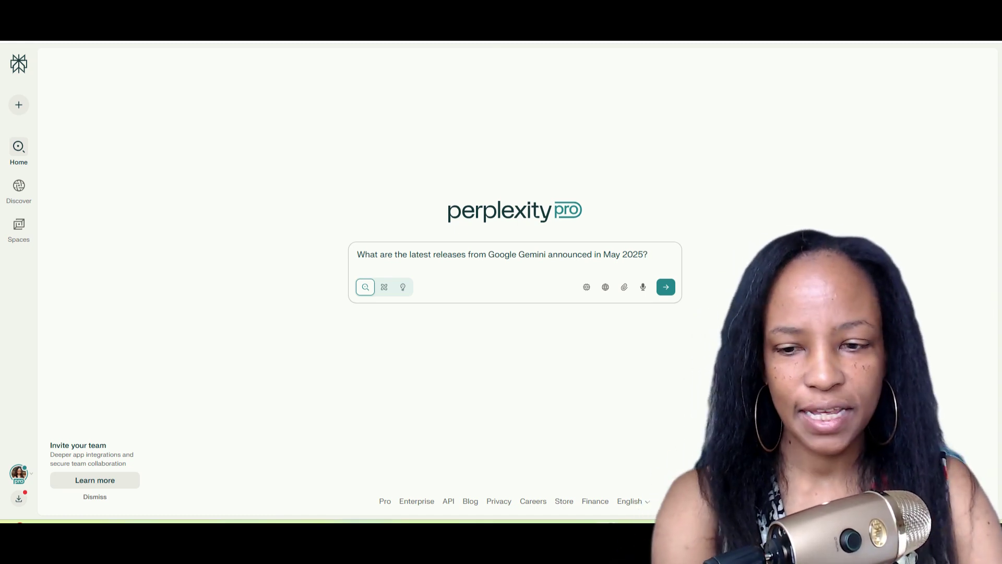
pyautogui.press('Return')
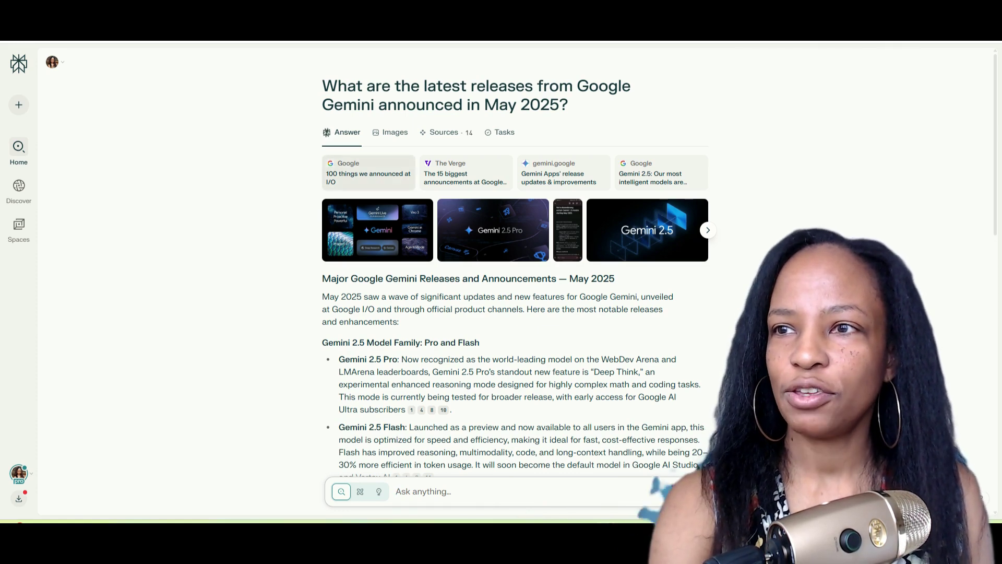
# Step: Examine the answer's cited sources, full text and related questions, and the thread's export options
pyautogui.moveTo(369, 175)
pyautogui.moveTo(466, 175)
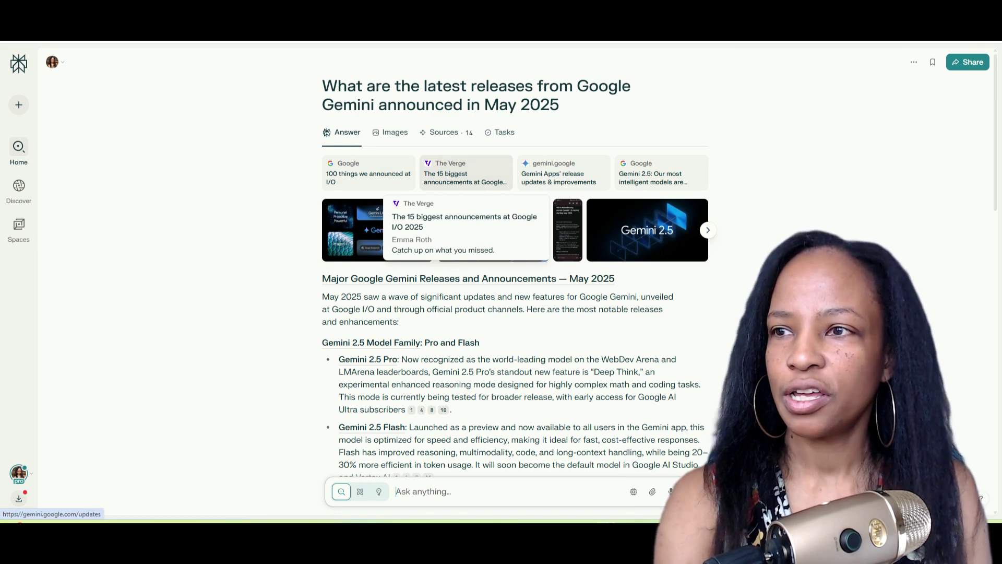
pyautogui.moveTo(564, 175)
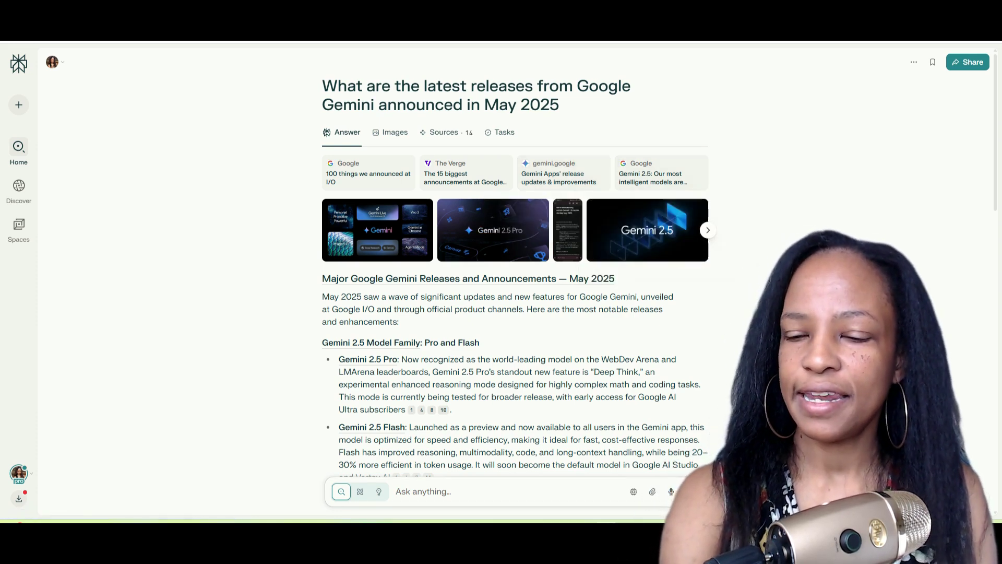
pyautogui.scroll(-6, 517, 282)
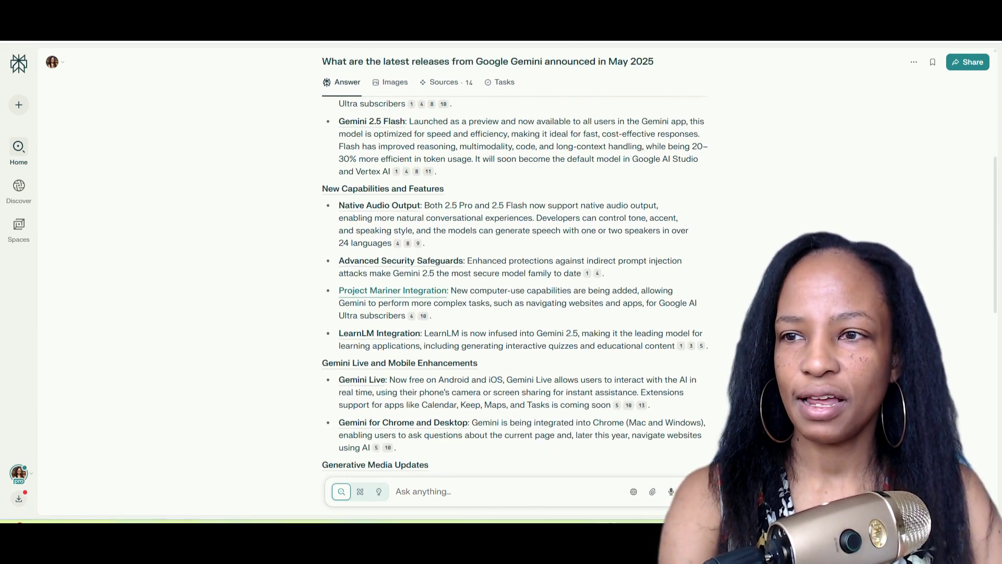
pyautogui.scroll(-12, 517, 287)
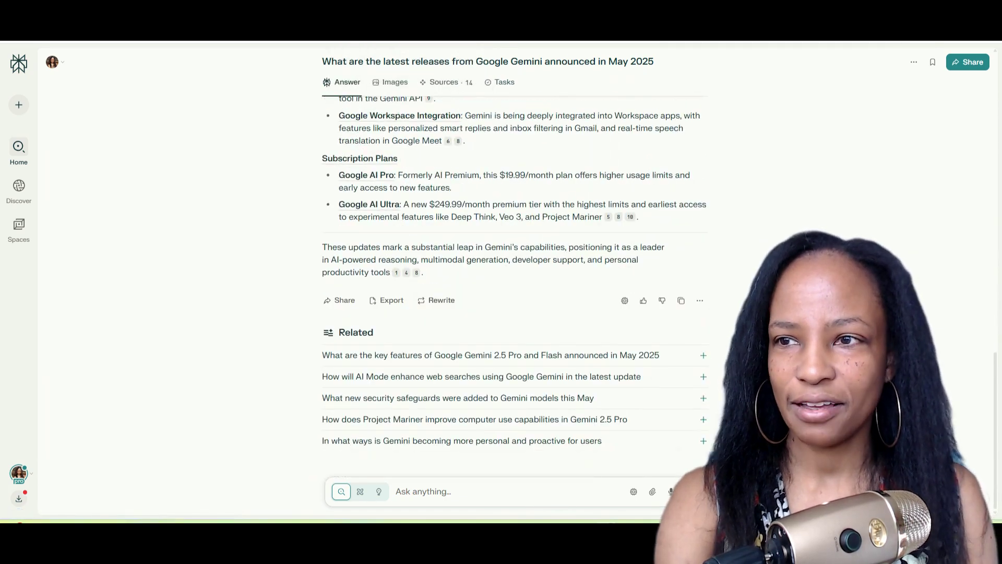
pyautogui.scroll(18, 517, 282)
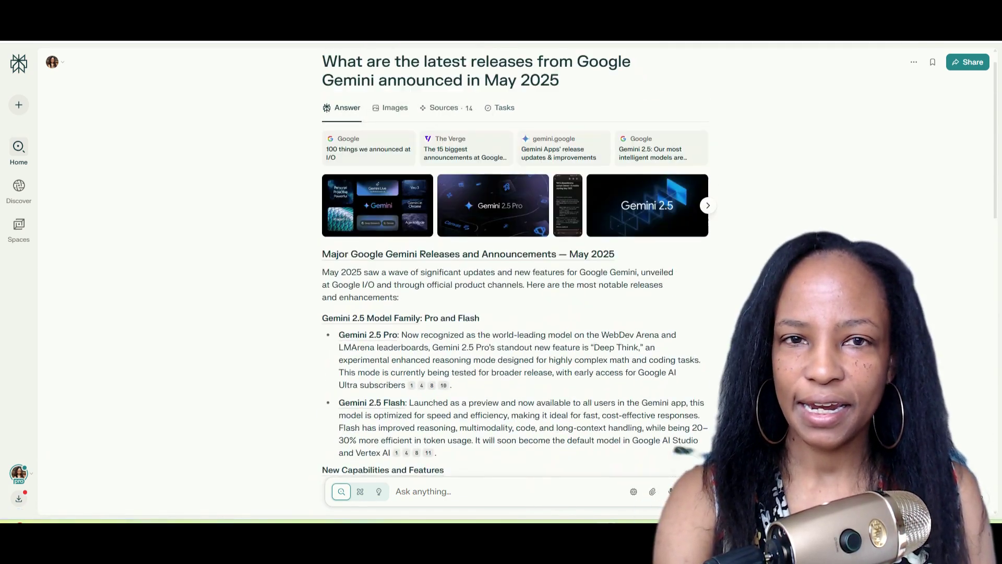
pyautogui.scroll(-2, 516, 282)
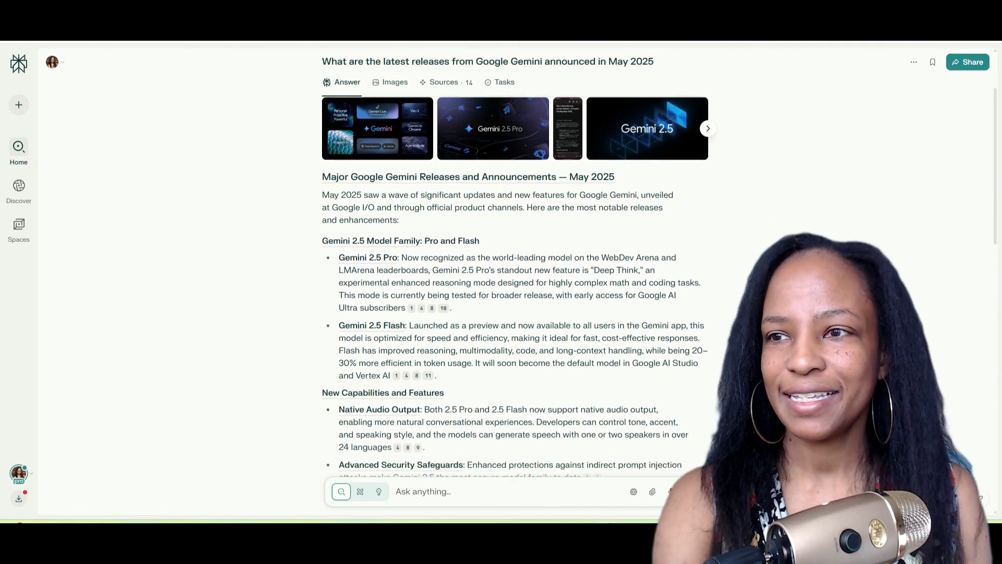
pyautogui.scroll(-1, 517, 282)
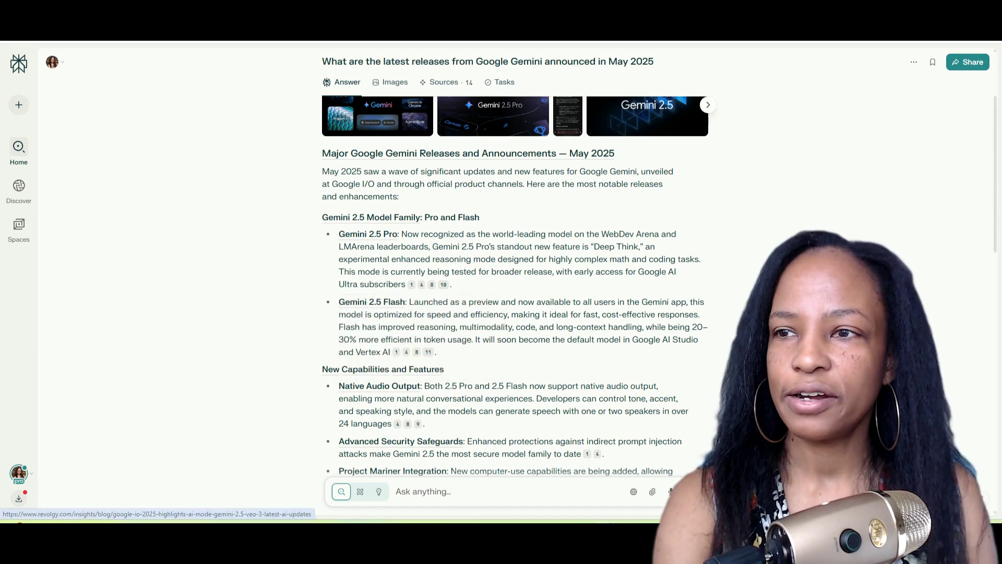
pyautogui.moveTo(431, 284)
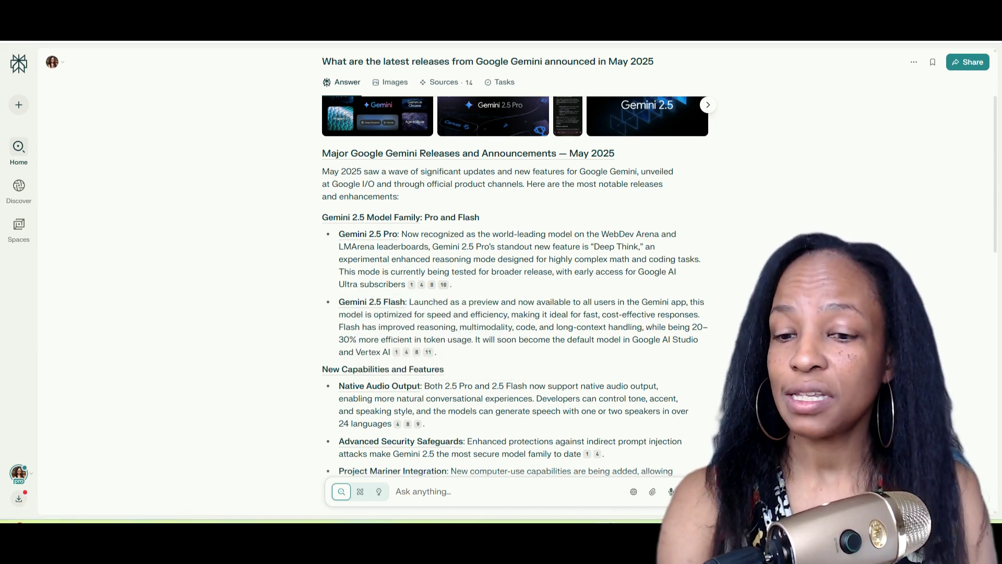
pyautogui.scroll(-1, 514, 287)
pyautogui.scroll(-15, 514, 287)
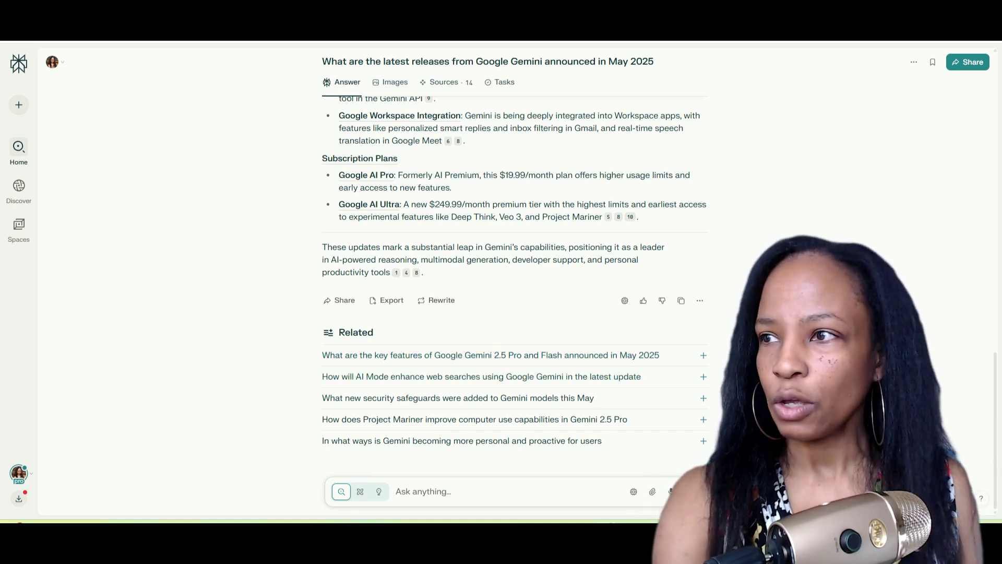
pyautogui.click(913, 62)
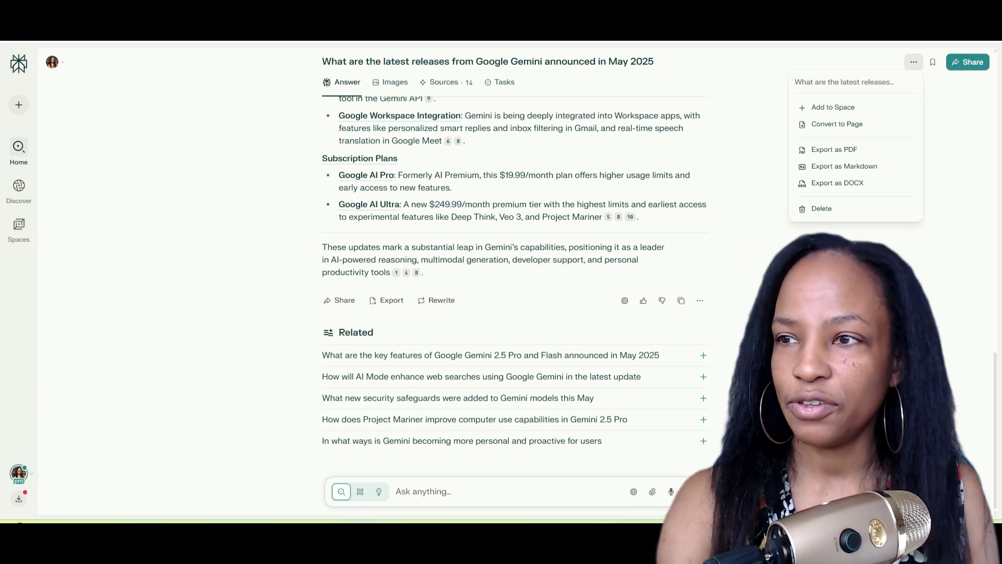
pyautogui.press('Escape')
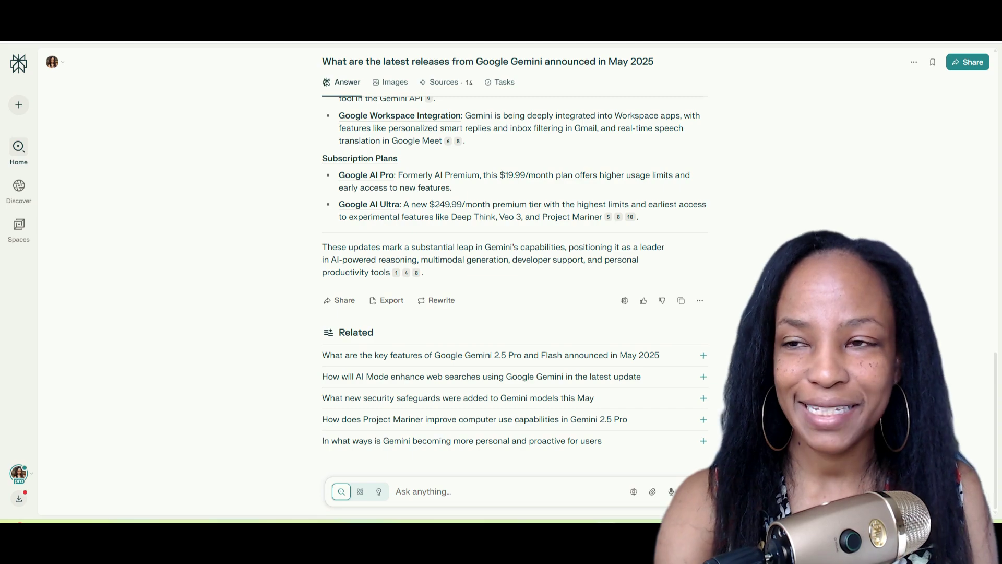
# Step: Ask the related follow-up question "In what ways is Gemini becoming more personal and proactive for users"
pyautogui.scroll(15, 514, 282)
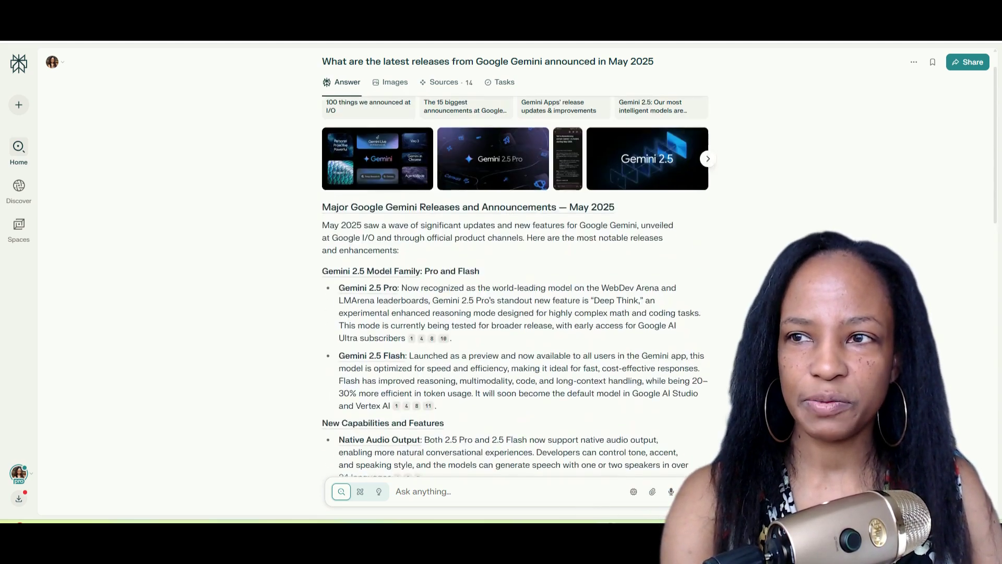
pyautogui.scroll(2, 514, 282)
pyautogui.scroll(-5, 514, 282)
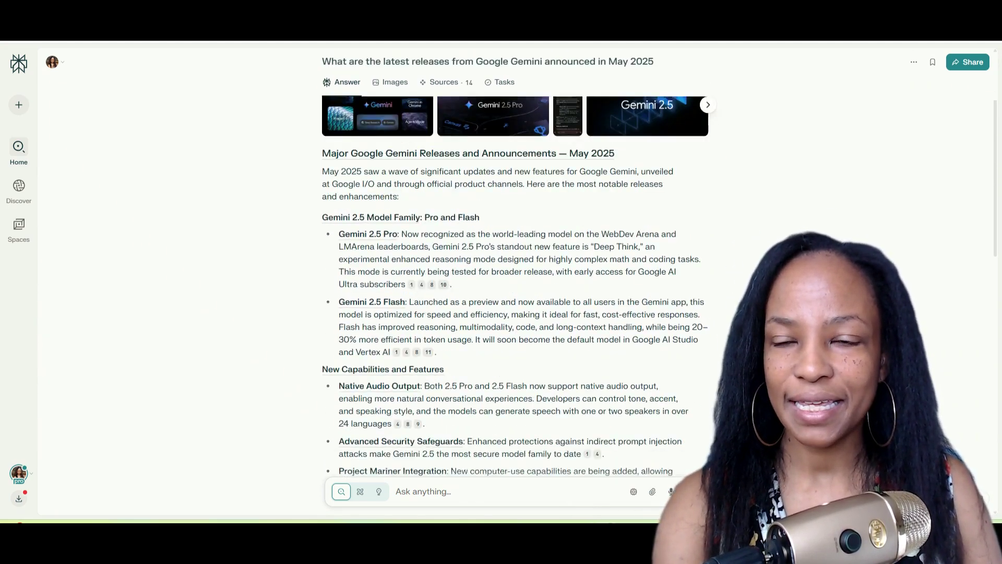
pyautogui.scroll(-15, 514, 282)
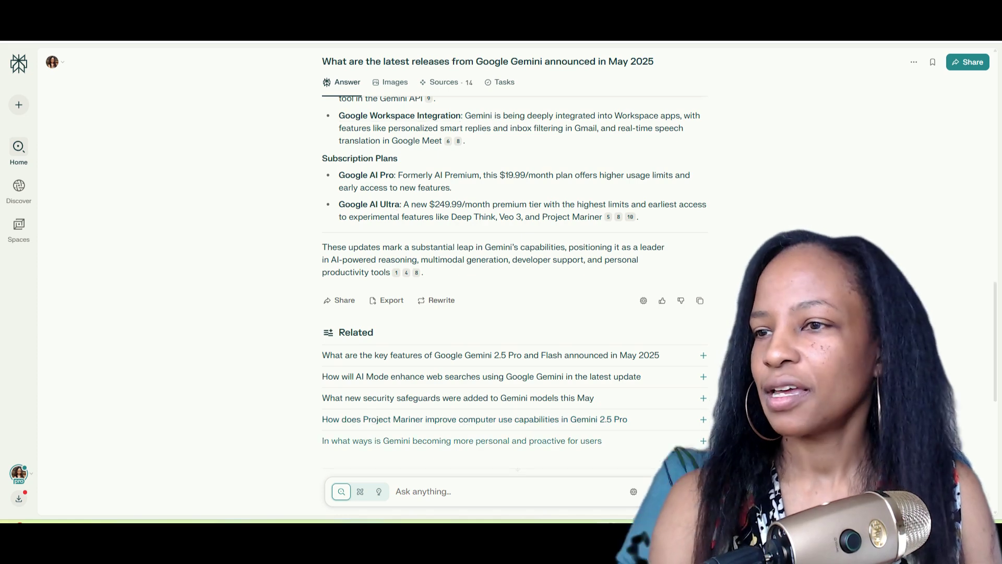
pyautogui.click(462, 440)
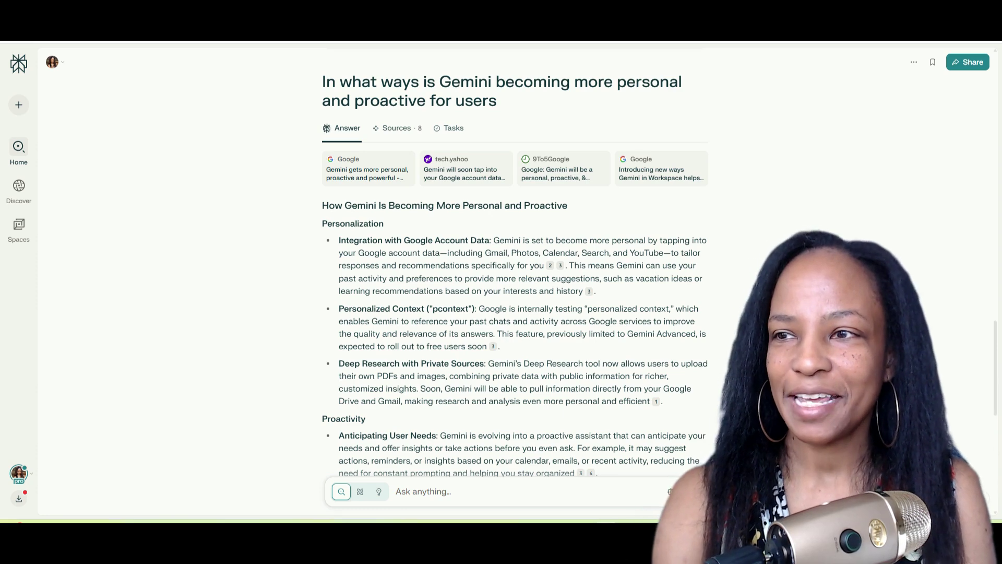
pyautogui.scroll(-1, 515, 282)
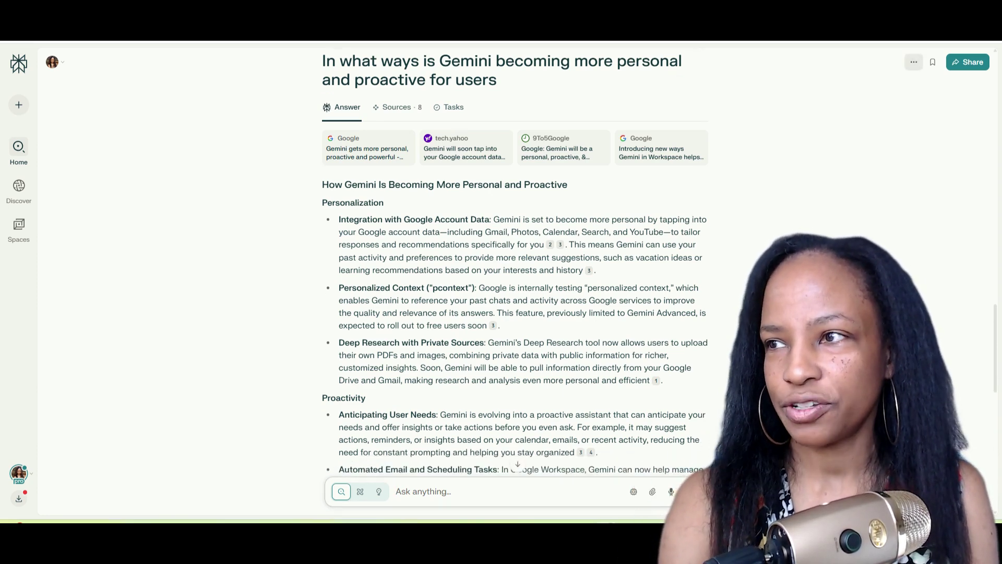
# Step: Convert the Gemini thread into a Perplexity Page and look over its sections as they are written
pyautogui.click(914, 62)
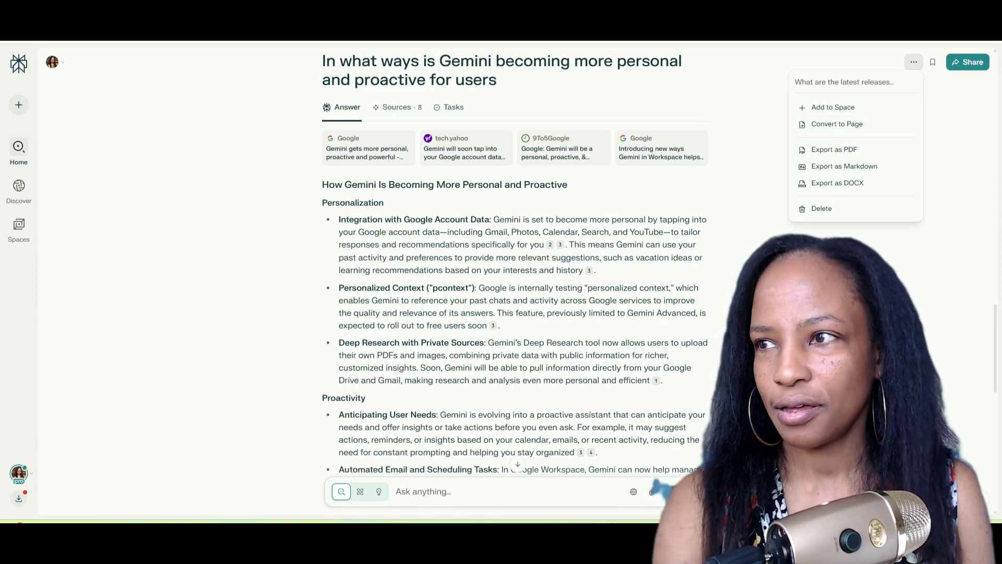
pyautogui.press('Escape')
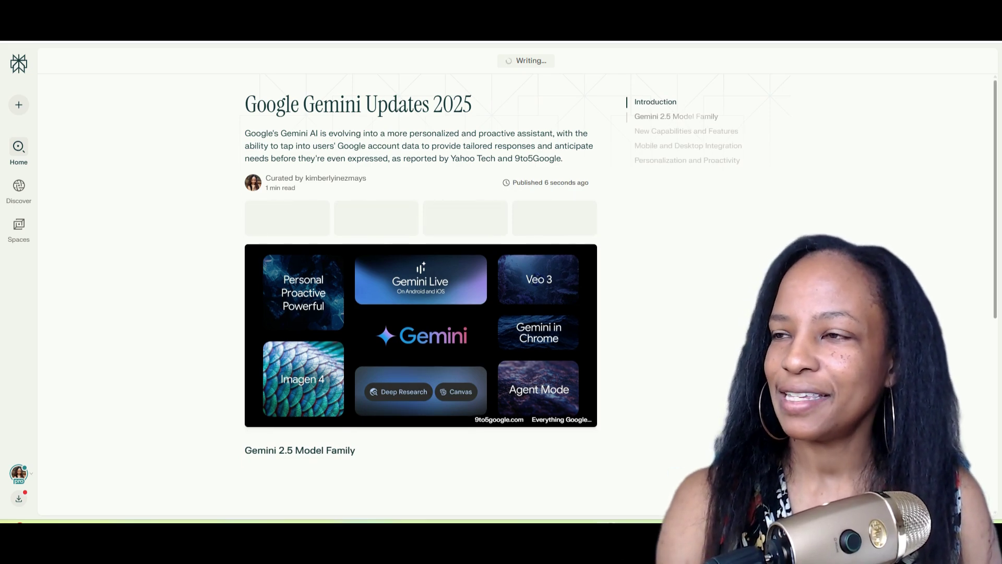
pyautogui.scroll(-3, 420, 292)
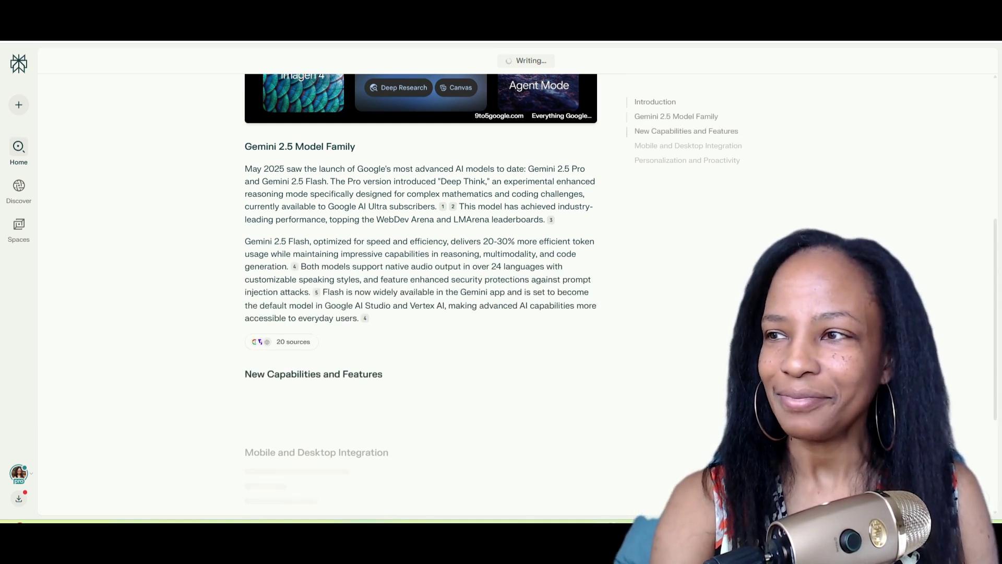
pyautogui.moveTo(995, 319); pyautogui.dragTo(995, 180)
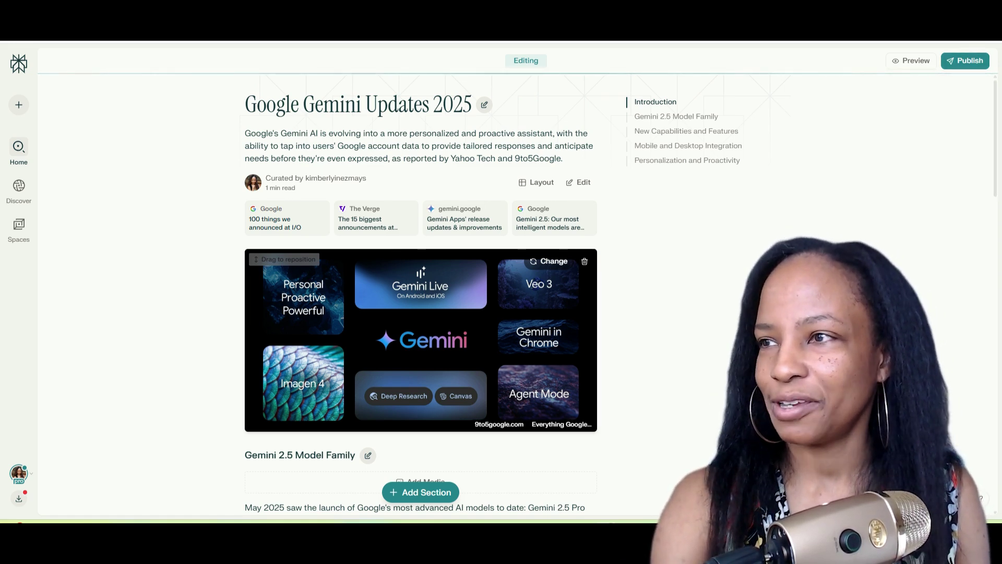
# Step: Add the androidpolice.com Gemini image to the Page's "Personalization and Proactivity" section and look over the whole Page
pyautogui.scroll(-11, 421, 294)
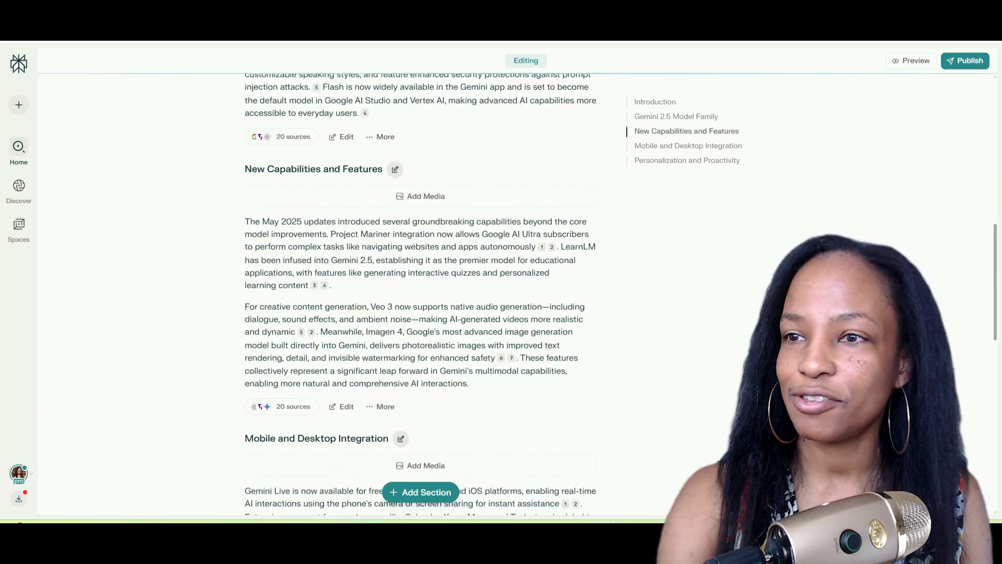
pyautogui.scroll(-9, 421, 295)
pyautogui.scroll(-2, 420, 295)
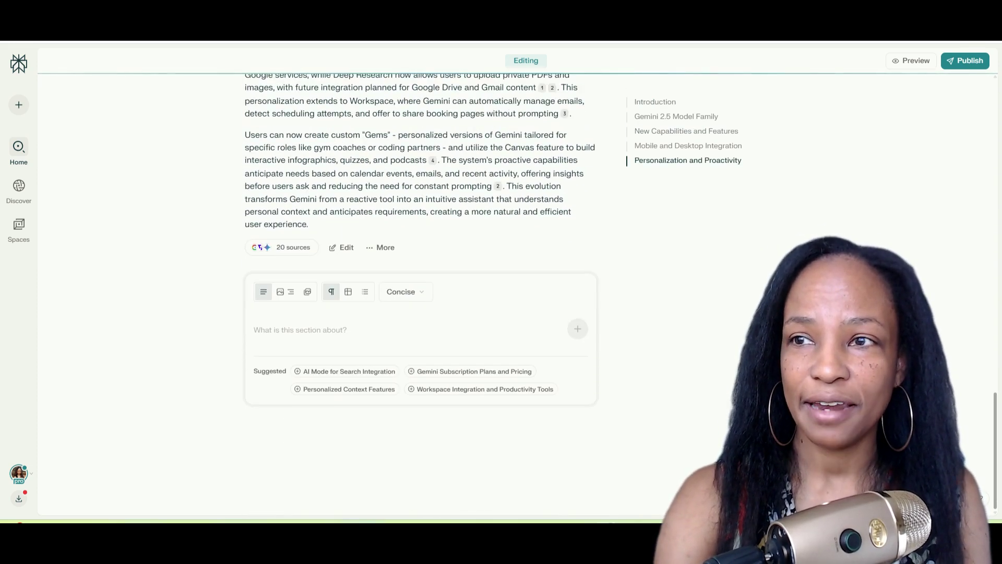
pyautogui.scroll(5, 421, 295)
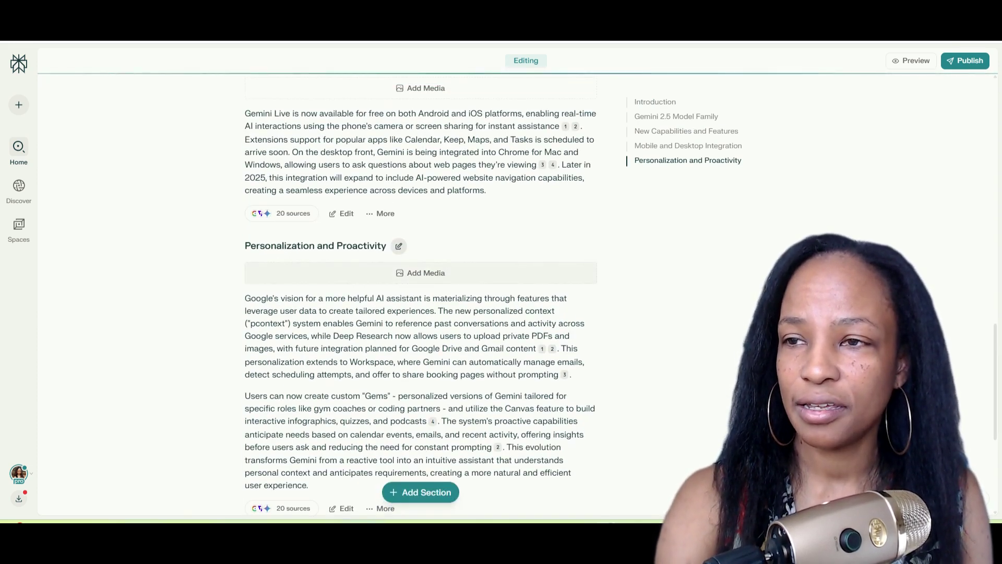
pyautogui.click(426, 272)
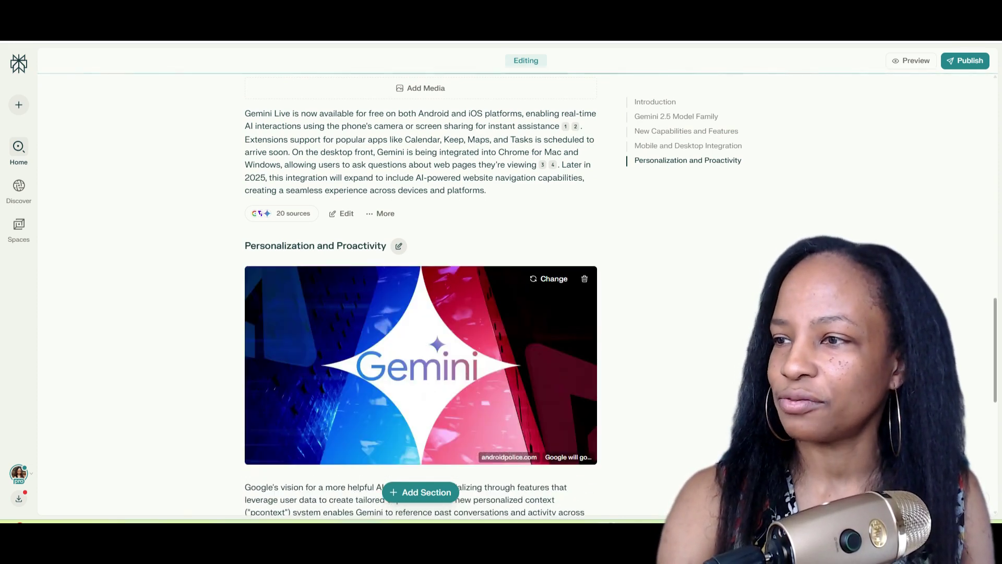
pyautogui.scroll(-8, 420, 295)
pyautogui.scroll(14, 420, 295)
pyautogui.scroll(10, 420, 313)
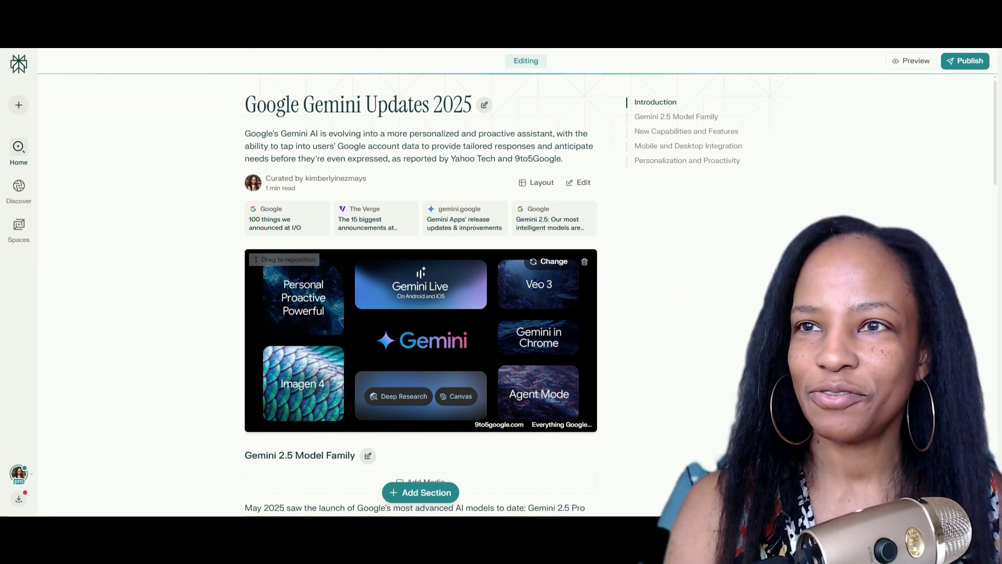
# Step: Switch to the Perplexity Labs help article and read its overview, Labs versus search comparison, Assets tab, use cases and FAQs
pyautogui.click(62, 10)
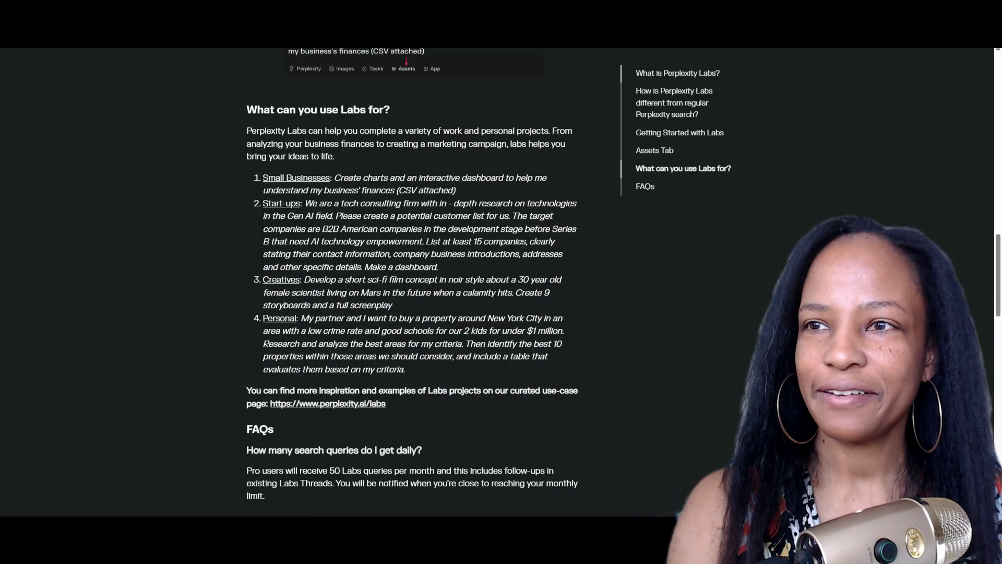
pyautogui.scroll(15, 413, 282)
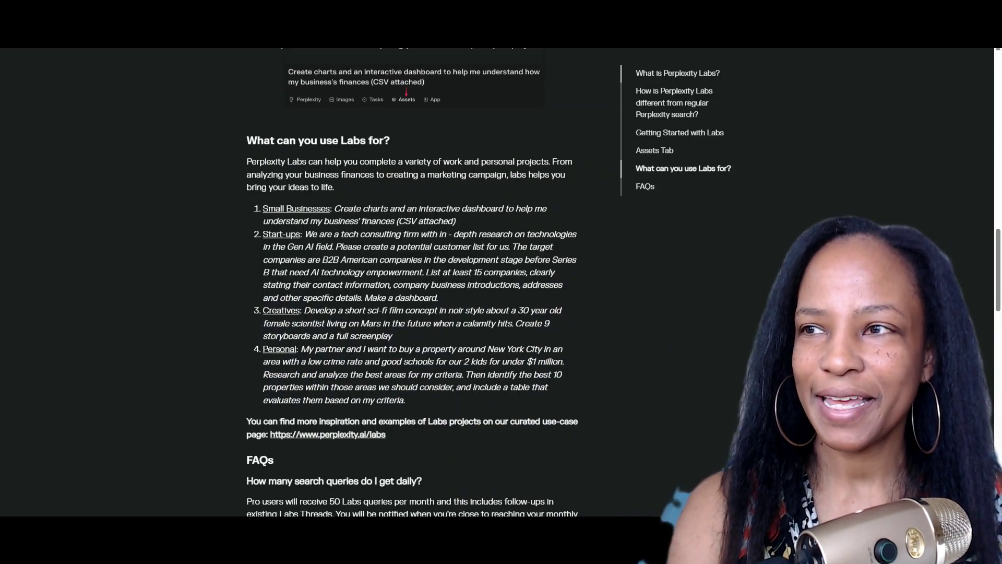
pyautogui.scroll(8, 412, 282)
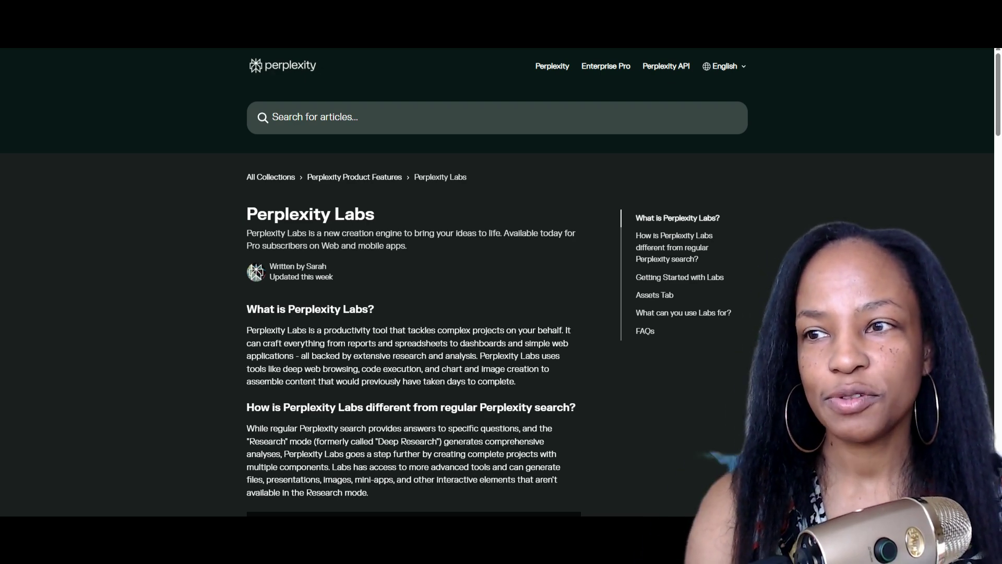
pyautogui.scroll(-5, 412, 282)
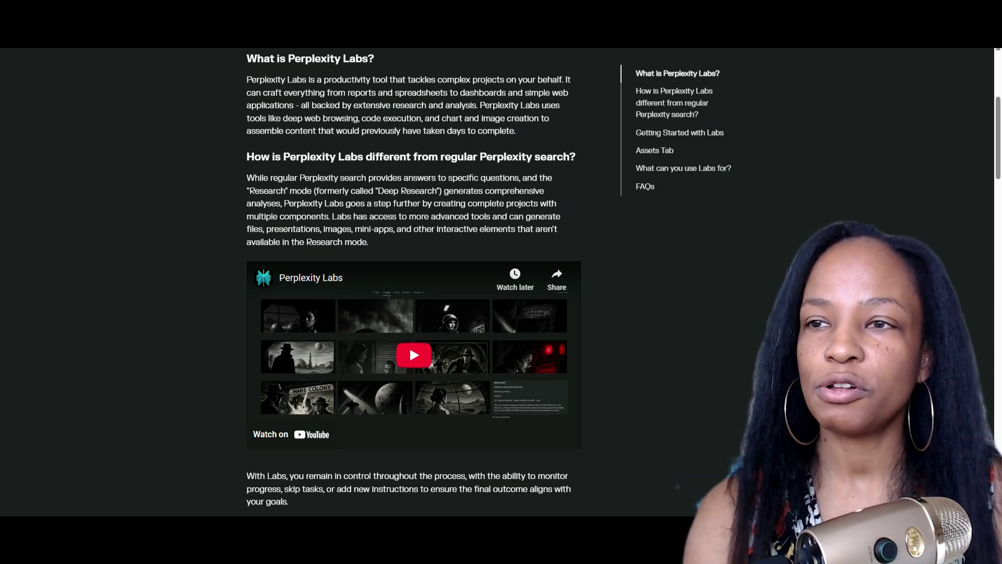
pyautogui.scroll(-6, 413, 282)
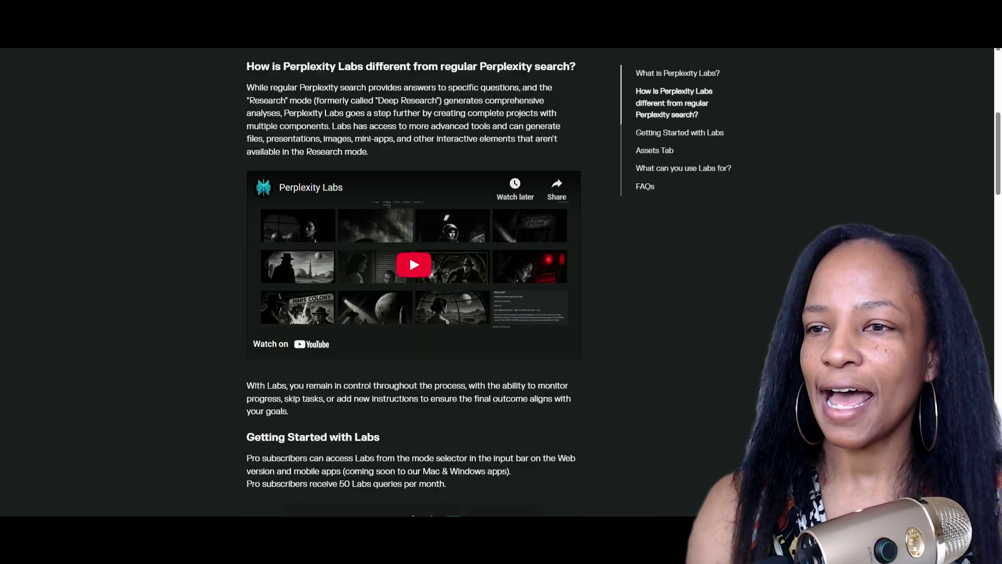
pyautogui.scroll(-5, 414, 282)
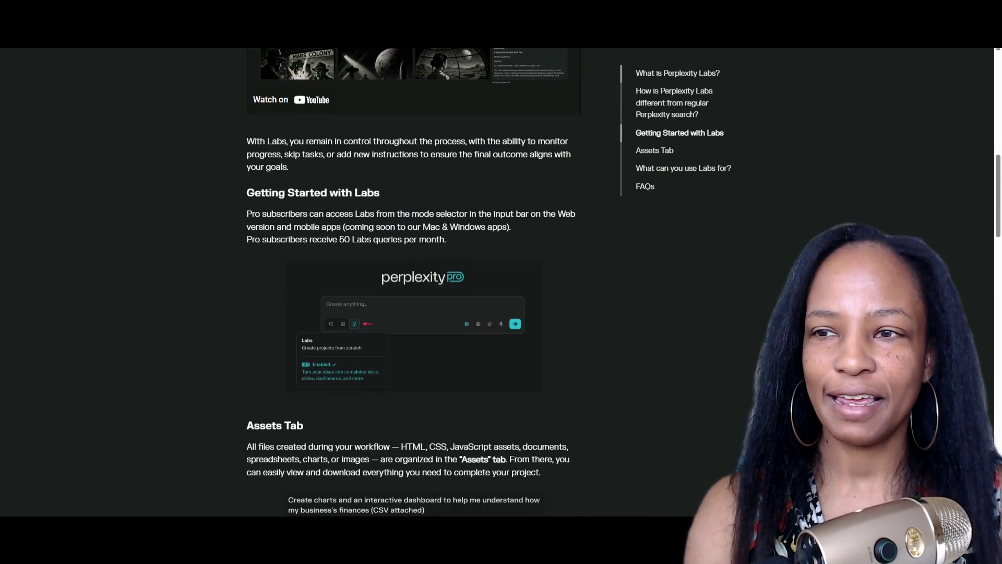
pyautogui.scroll(-7, 413, 281)
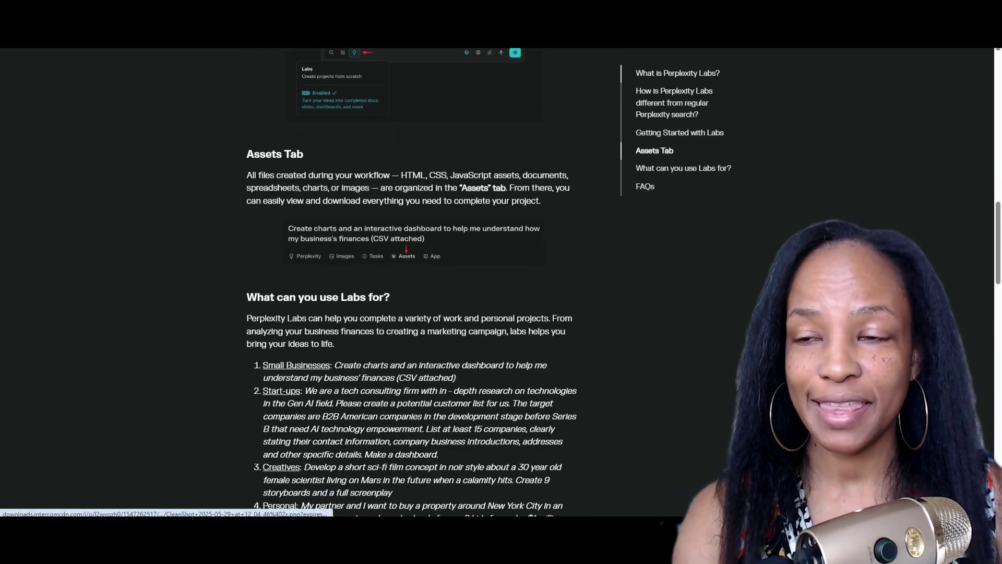
pyautogui.scroll(2, 412, 282)
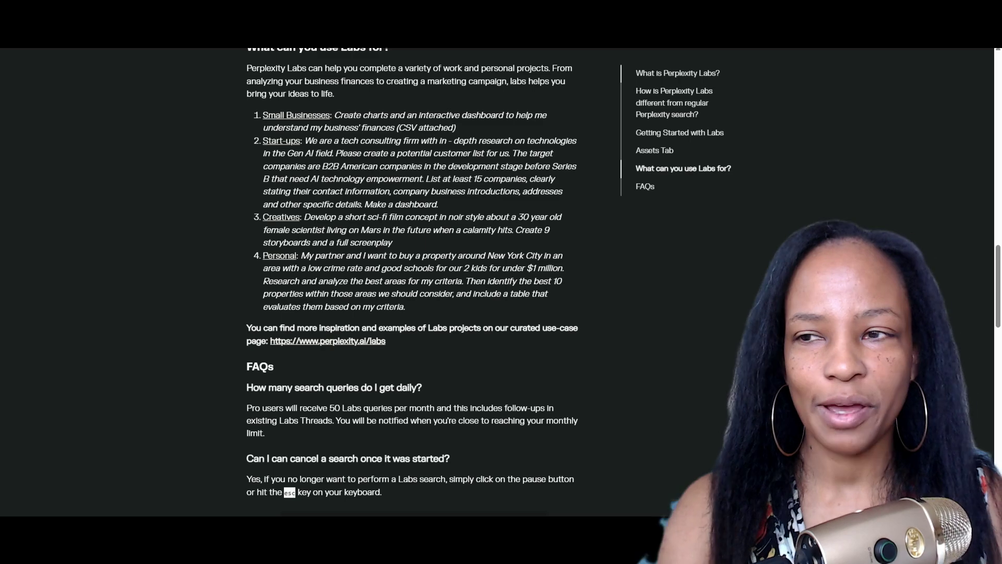
pyautogui.scroll(-5, 412, 282)
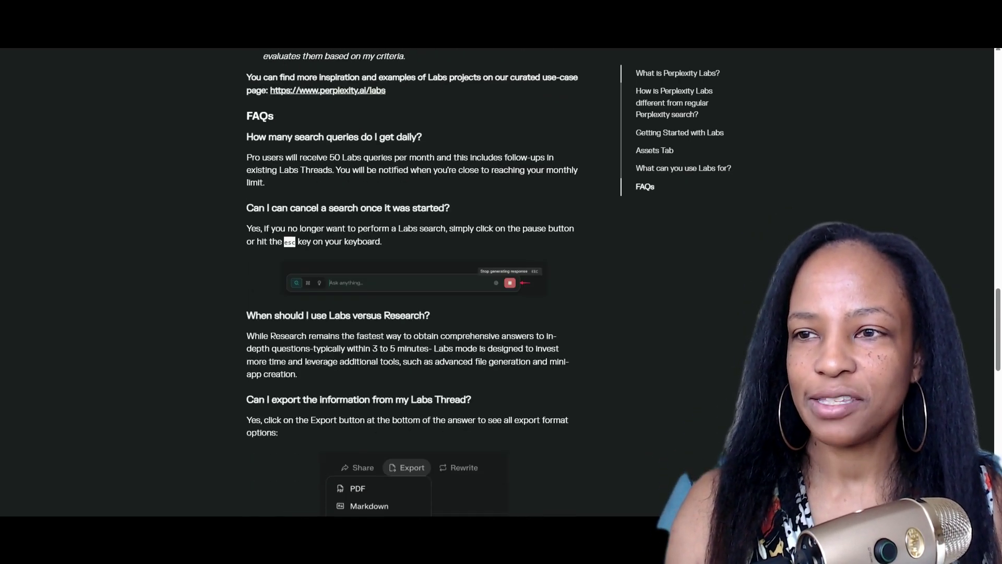
pyautogui.scroll(-5, 413, 282)
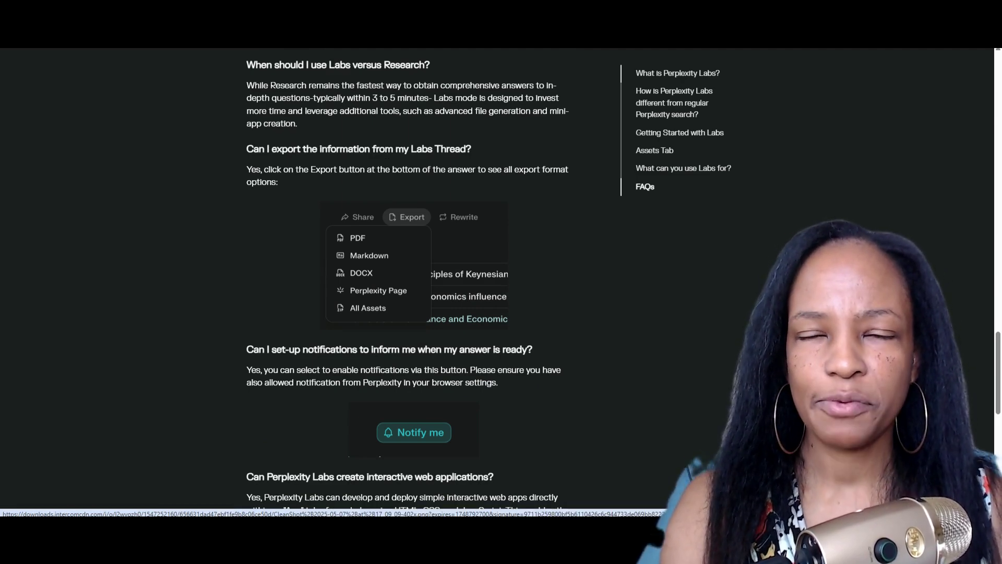
pyautogui.scroll(-4, 413, 282)
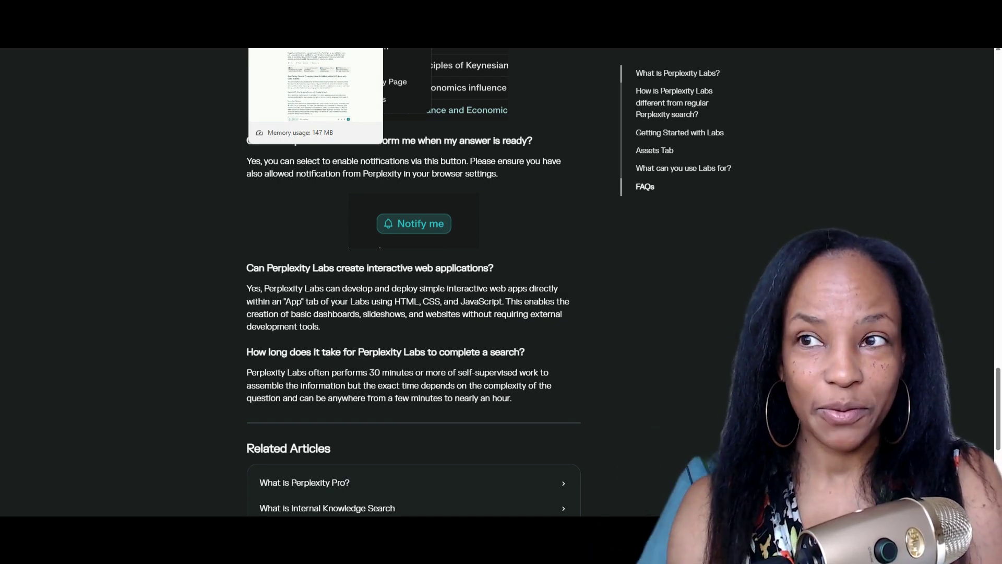
# Step: Switch to the Labs example thread on buying a New York City property and examine its recommended neighborhoods, listings and price chart
pyautogui.click(292, 10)
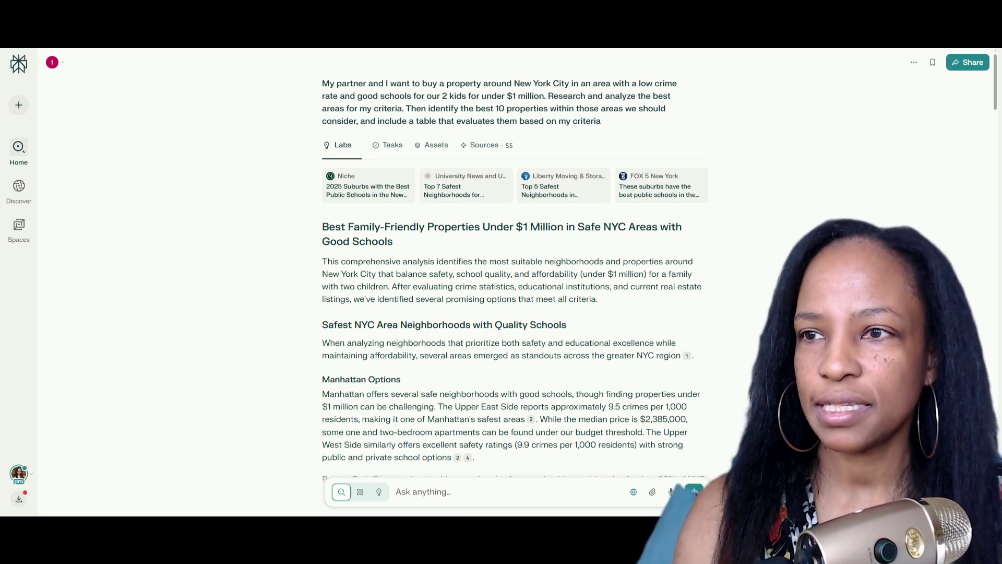
pyautogui.scroll(-3, 514, 261)
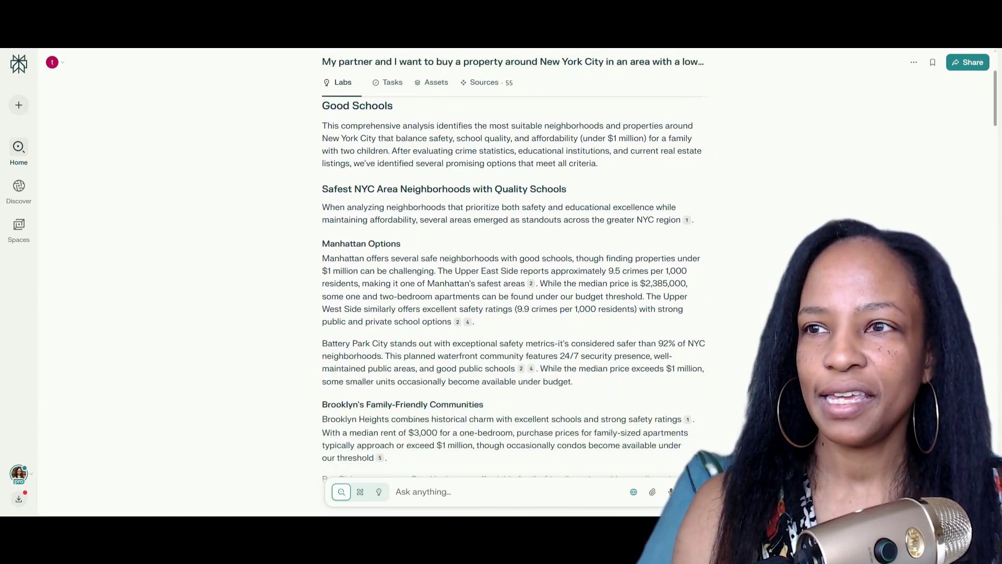
pyautogui.scroll(-6, 514, 287)
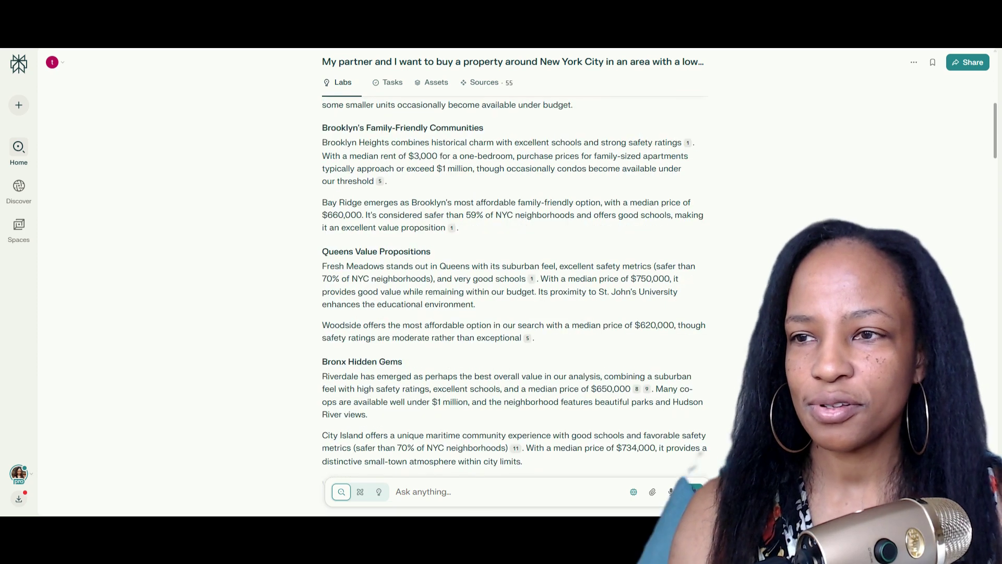
pyautogui.scroll(-7, 514, 287)
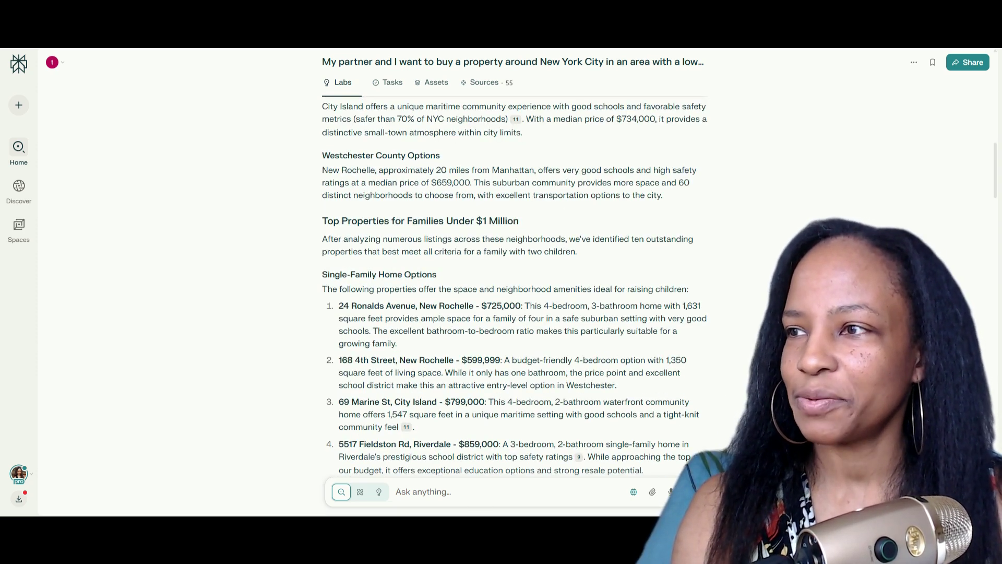
pyautogui.scroll(-14, 514, 287)
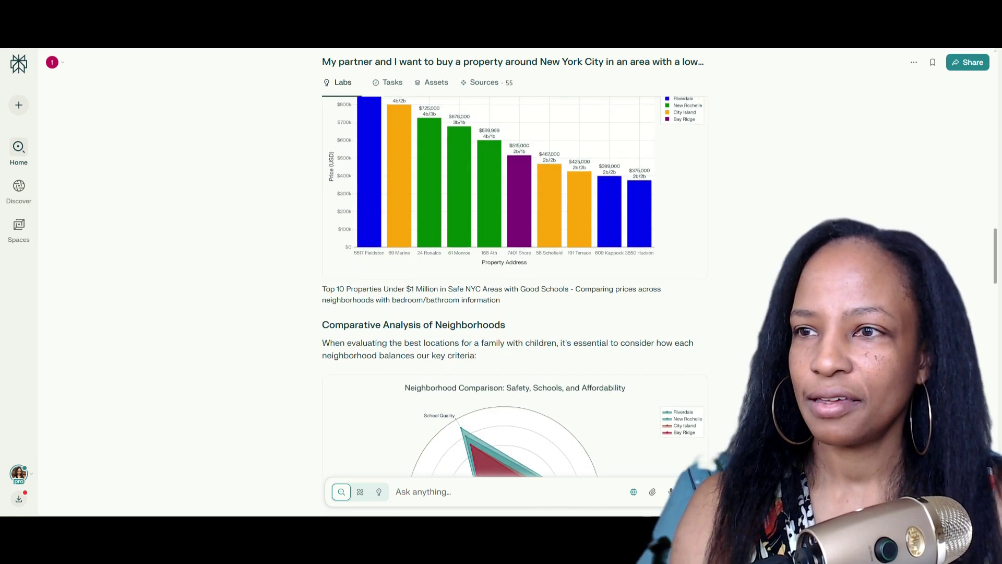
pyautogui.scroll(3, 514, 287)
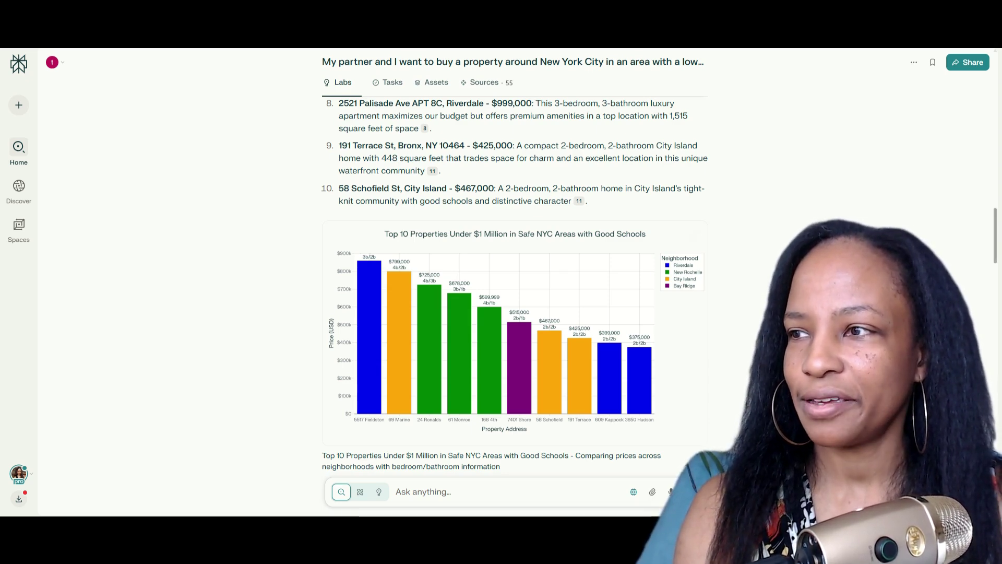
# Step: Examine the Labs report's neighborhood radar chart, Property Evaluation Table, school district highlights, safety considerations and related questions
pyautogui.scroll(-10, 514, 287)
pyautogui.scroll(-5, 514, 287)
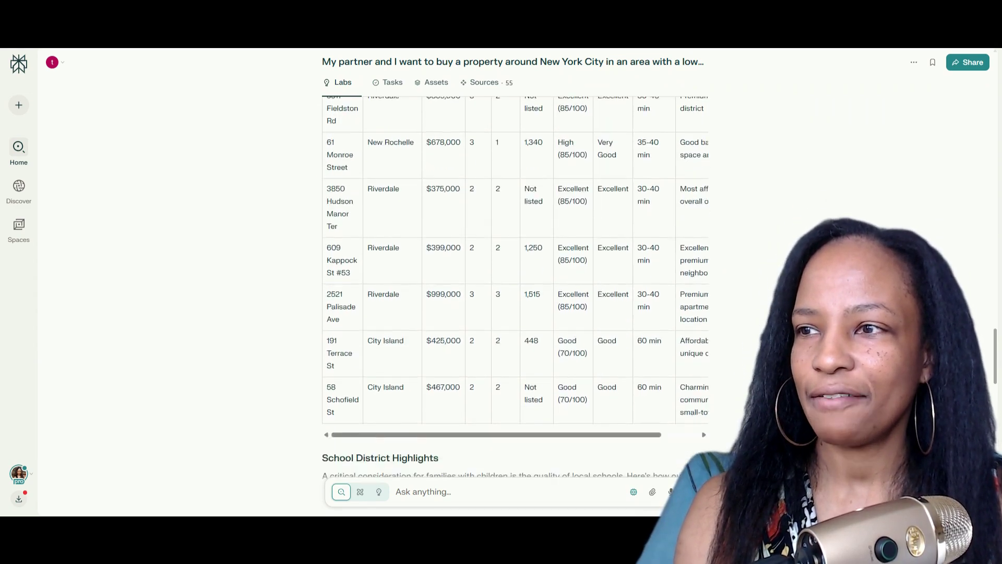
pyautogui.scroll(15, 514, 287)
pyautogui.scroll(-10, 514, 287)
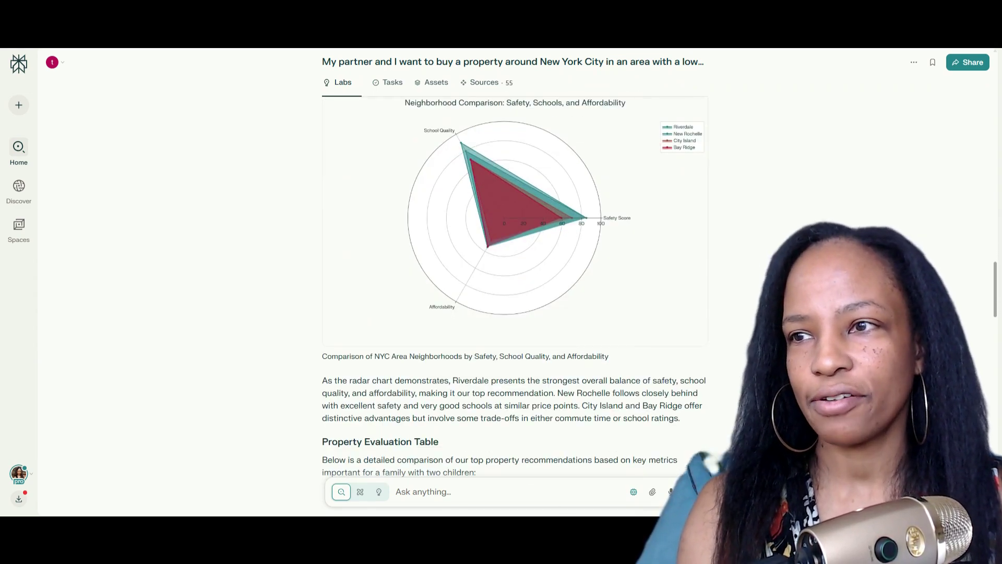
pyautogui.scroll(5, 514, 287)
pyautogui.scroll(4, 514, 287)
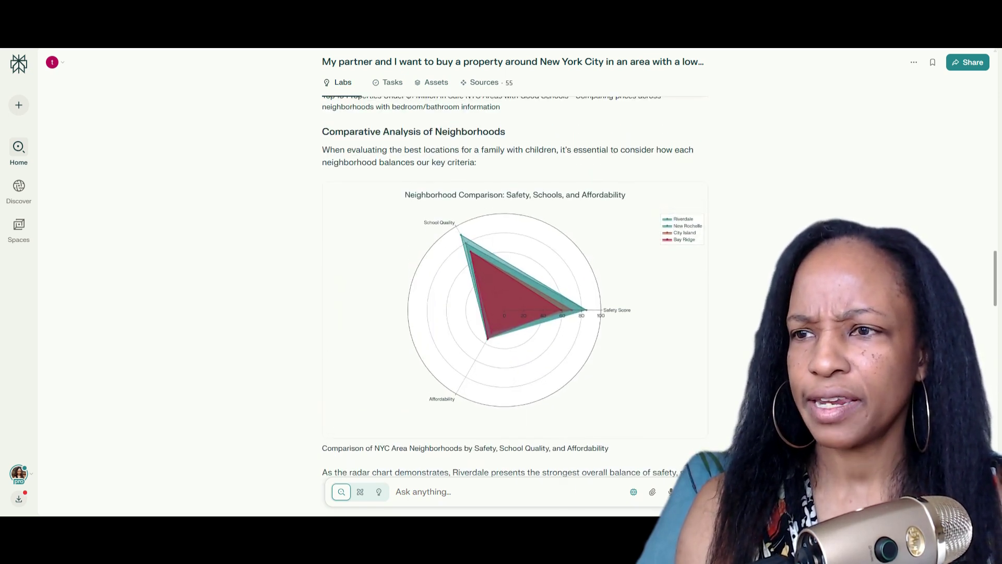
pyautogui.scroll(2, 514, 287)
pyautogui.scroll(-10, 514, 287)
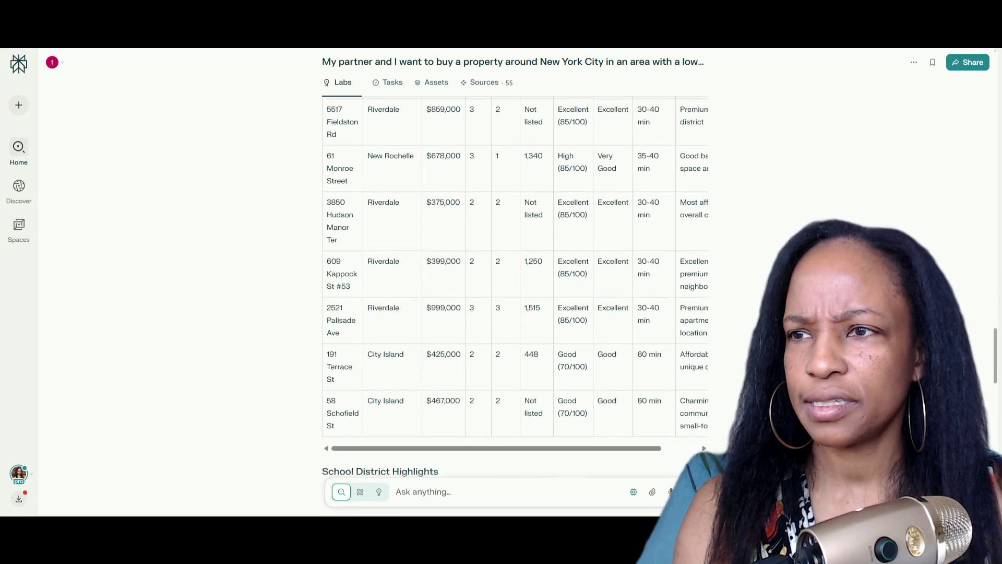
pyautogui.scroll(-1, 514, 287)
pyautogui.scroll(8, 514, 287)
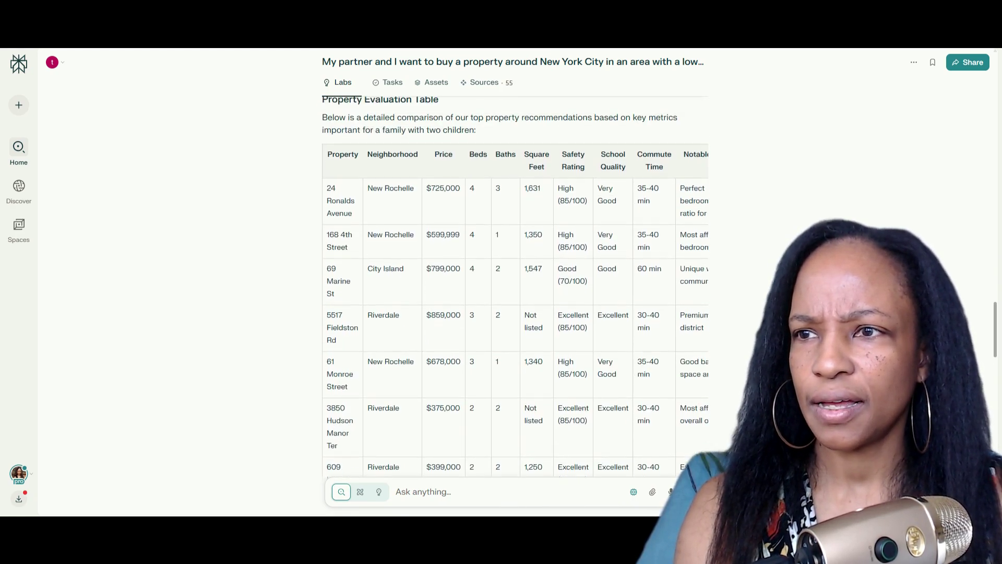
pyautogui.scroll(6, 514, 287)
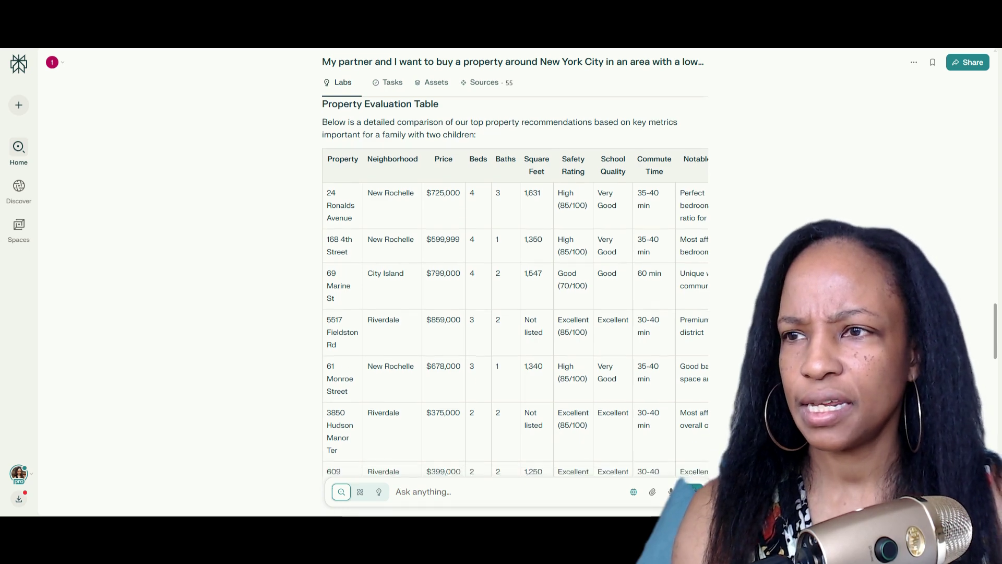
pyautogui.scroll(-10, 514, 287)
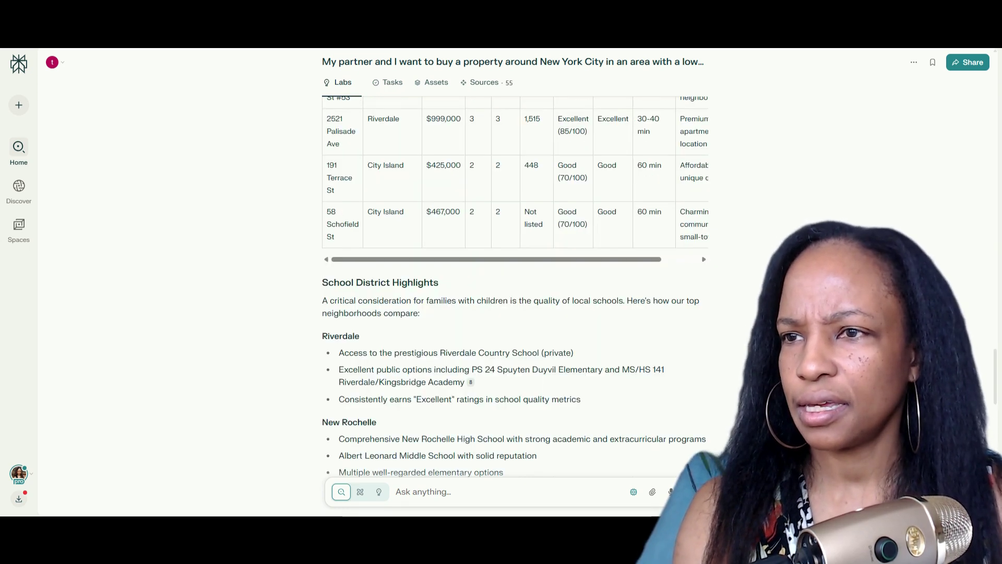
pyautogui.scroll(-15, 514, 287)
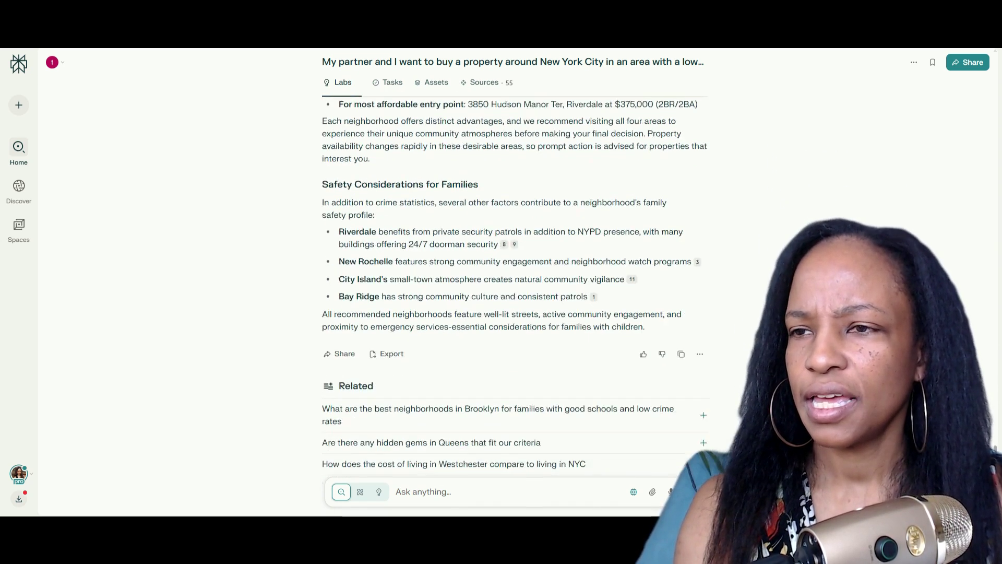
pyautogui.scroll(6, 514, 287)
pyautogui.scroll(20, 514, 287)
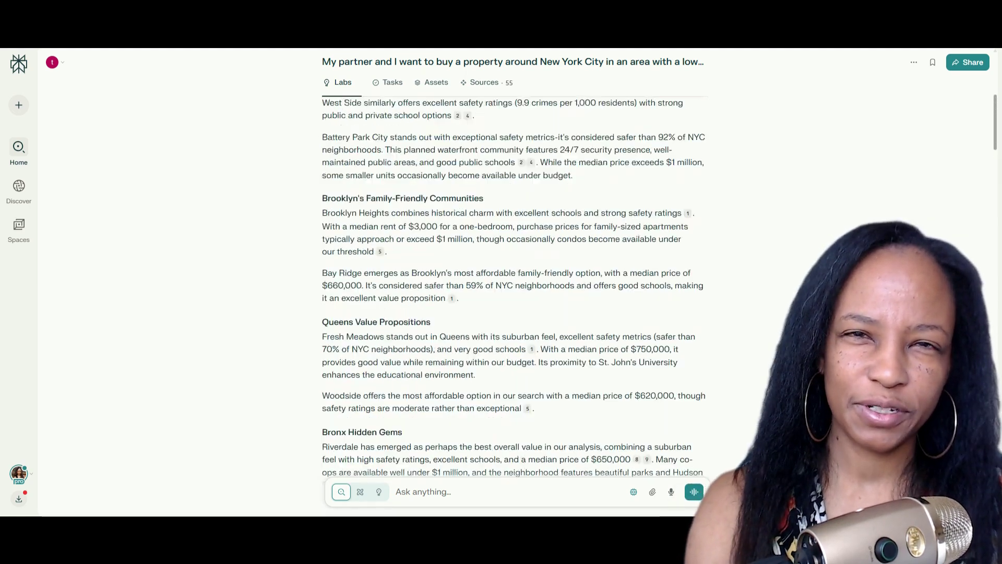
# Step: Look back over the New York City property report's source previews, neighborhood recommendations and property comparison table
pyautogui.hotkey('alt', 'f')
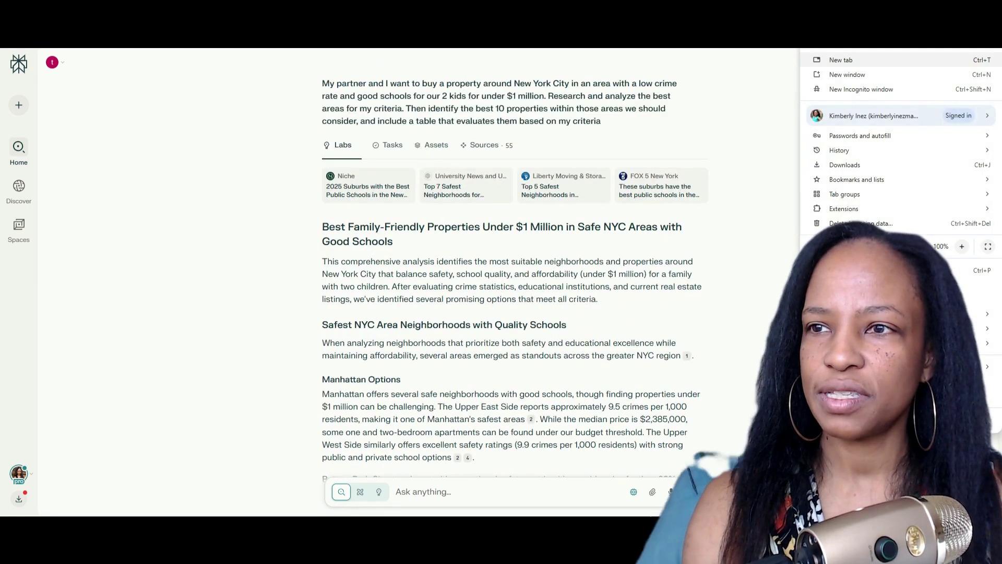
pyautogui.press('Escape')
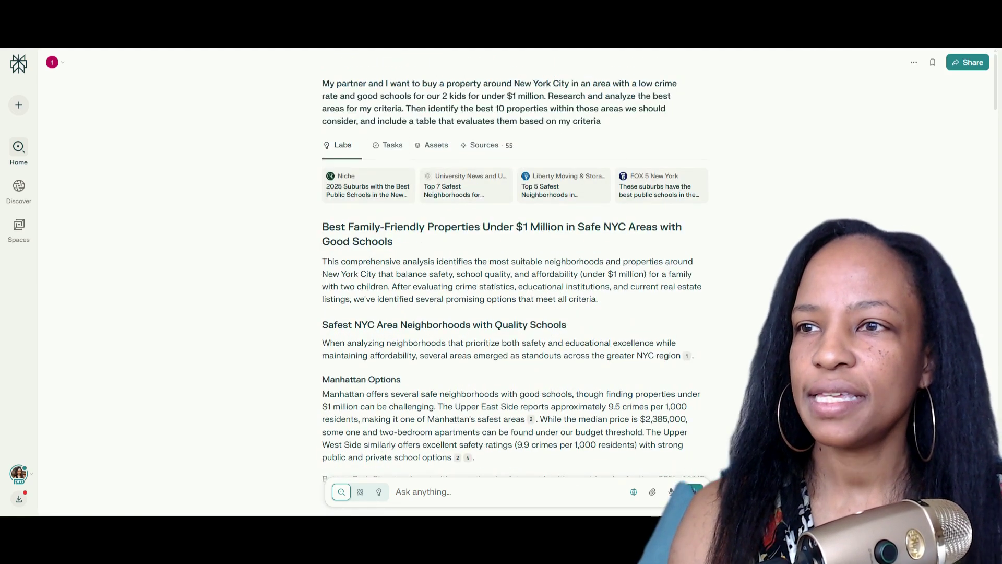
pyautogui.moveTo(466, 185)
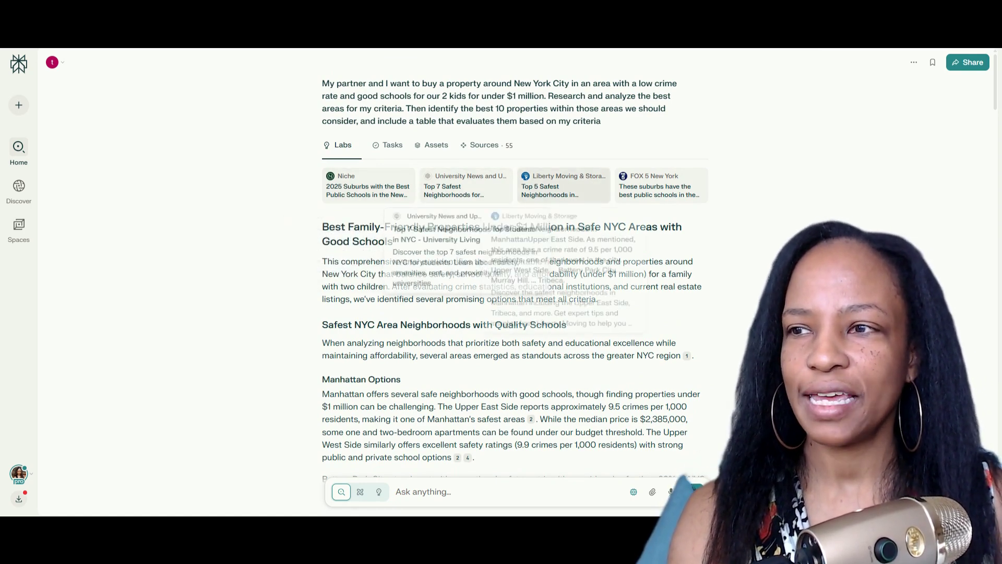
pyautogui.moveTo(687, 355)
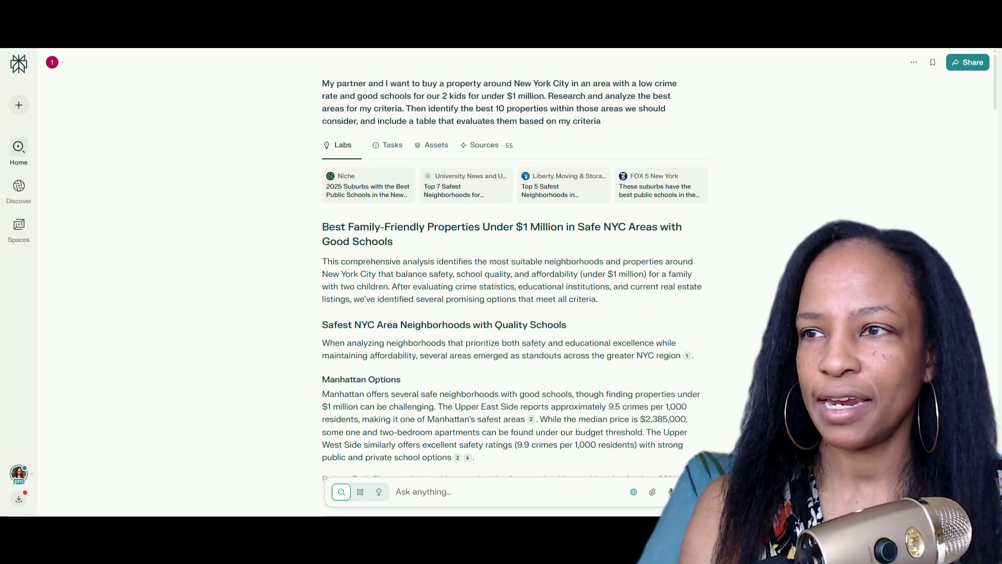
pyautogui.scroll(-20, 514, 282)
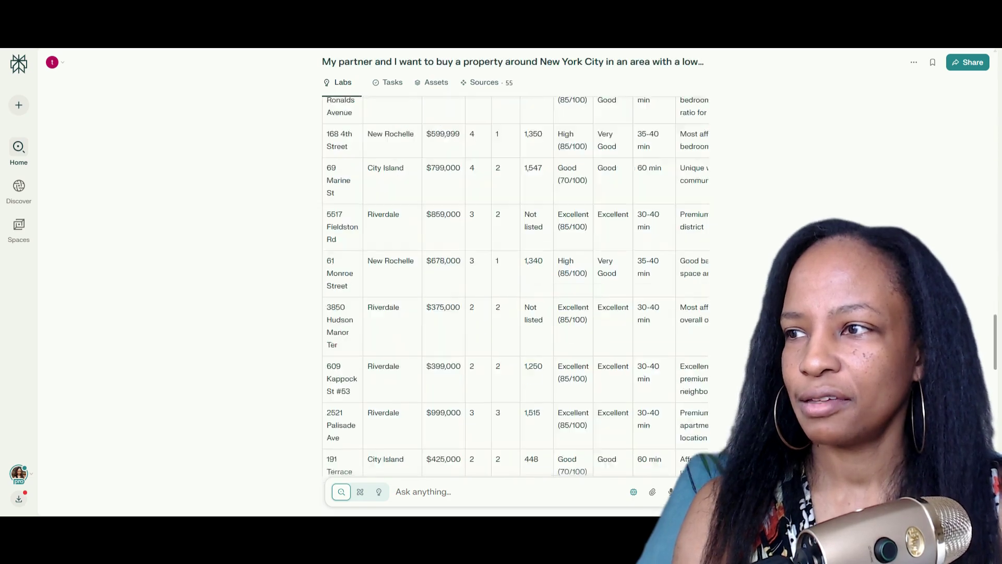
pyautogui.scroll(5, 514, 281)
pyautogui.scroll(-5, 514, 281)
pyautogui.scroll(20, 514, 282)
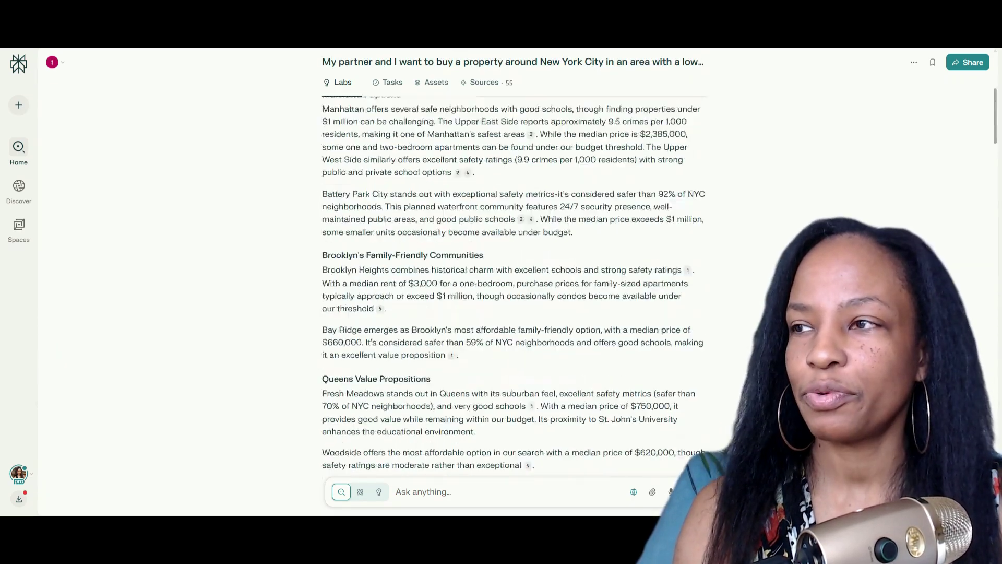
pyautogui.scroll(2, 514, 282)
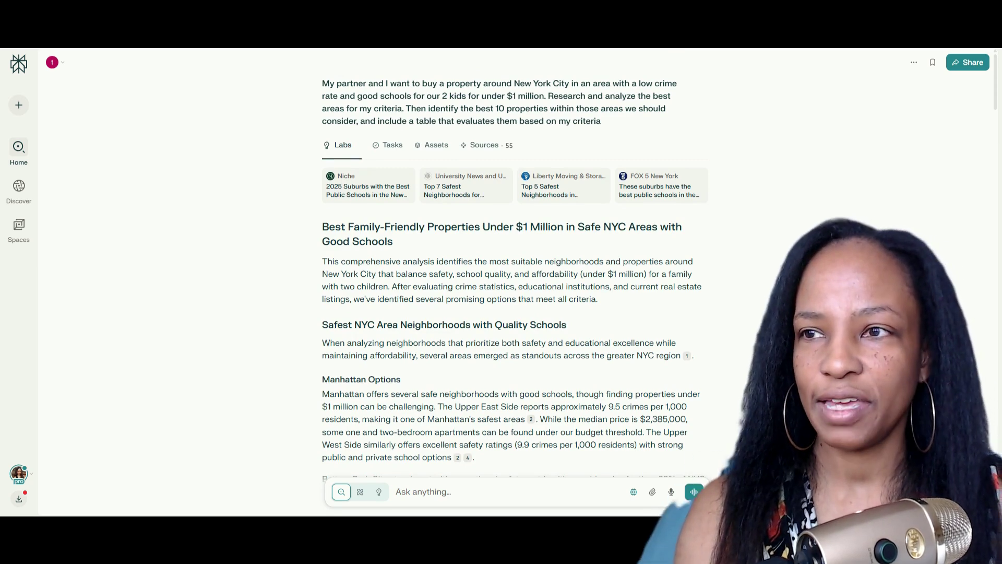
# Step: Review the tasks Labs carried out for the property report, including its searches, reading and chart creation
pyautogui.click(388, 145)
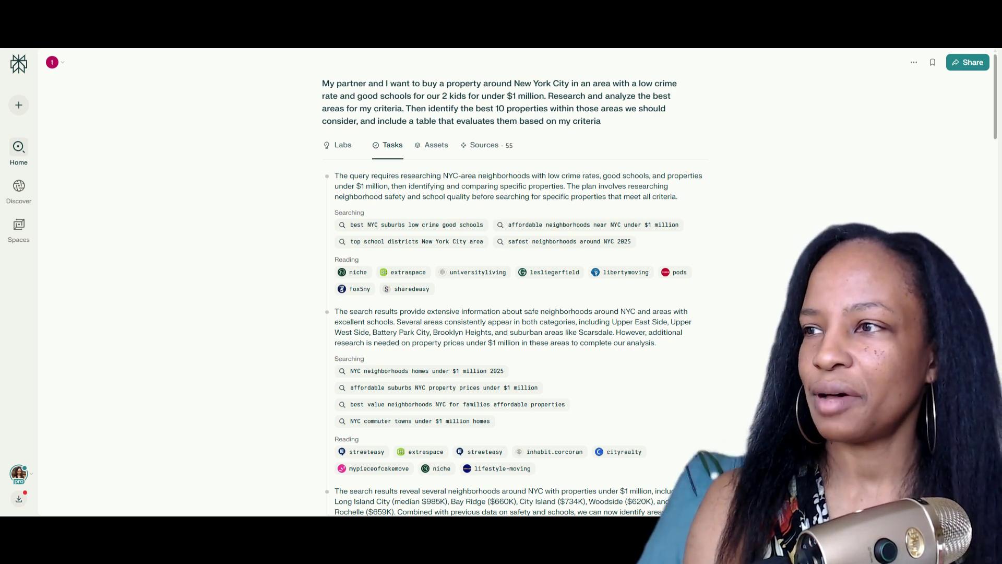
pyautogui.scroll(-20, 516, 308)
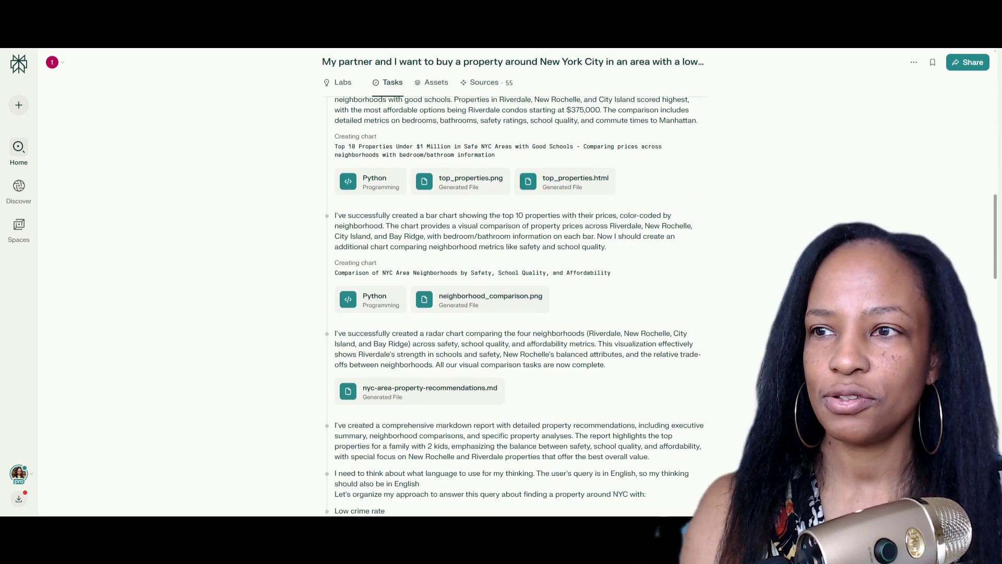
pyautogui.scroll(20, 516, 307)
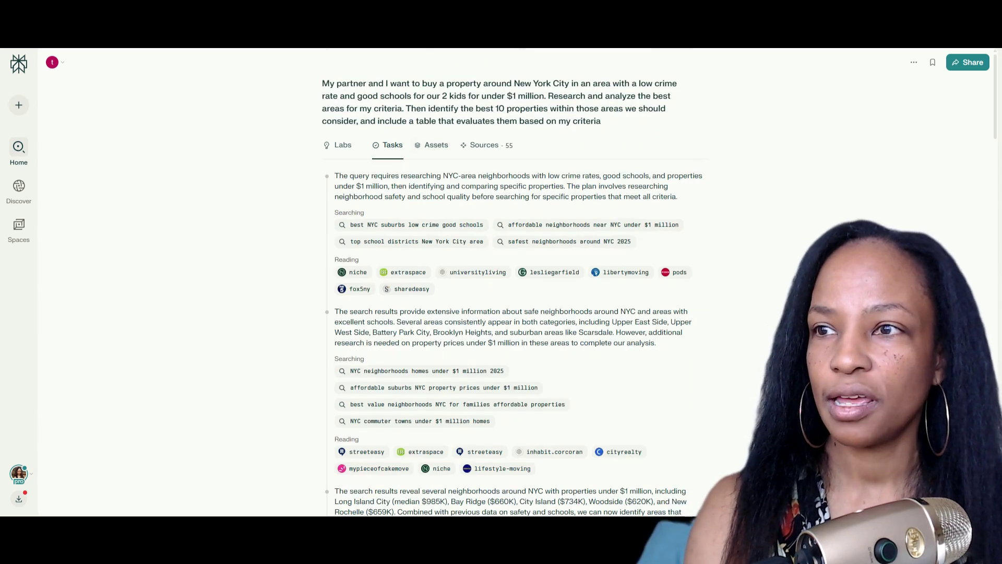
# Step: Look through the property report's generated assets, including code, CSV, charts and recommendations file, and open its sources list
pyautogui.click(432, 145)
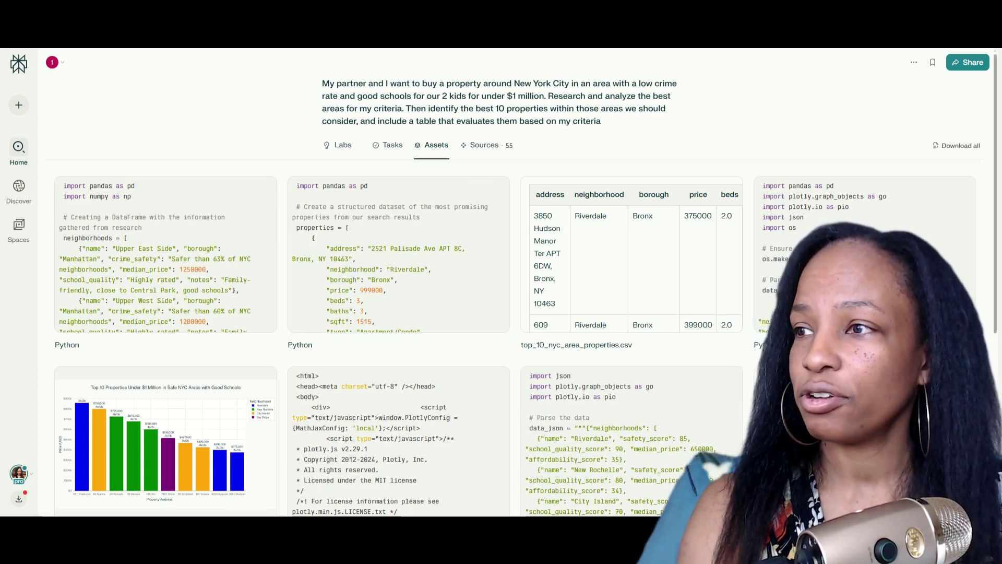
pyautogui.scroll(-5, 522, 313)
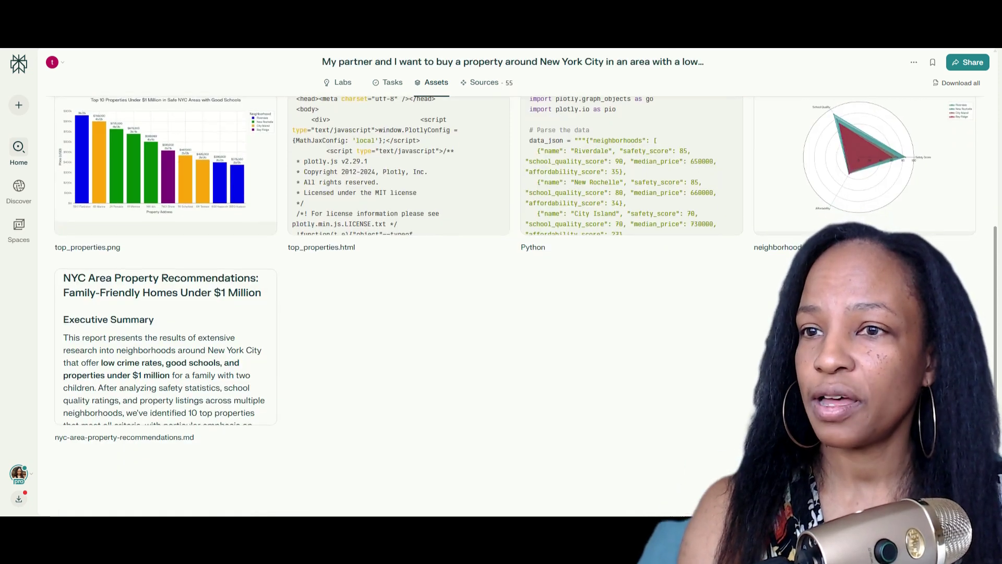
pyautogui.moveTo(19, 149)
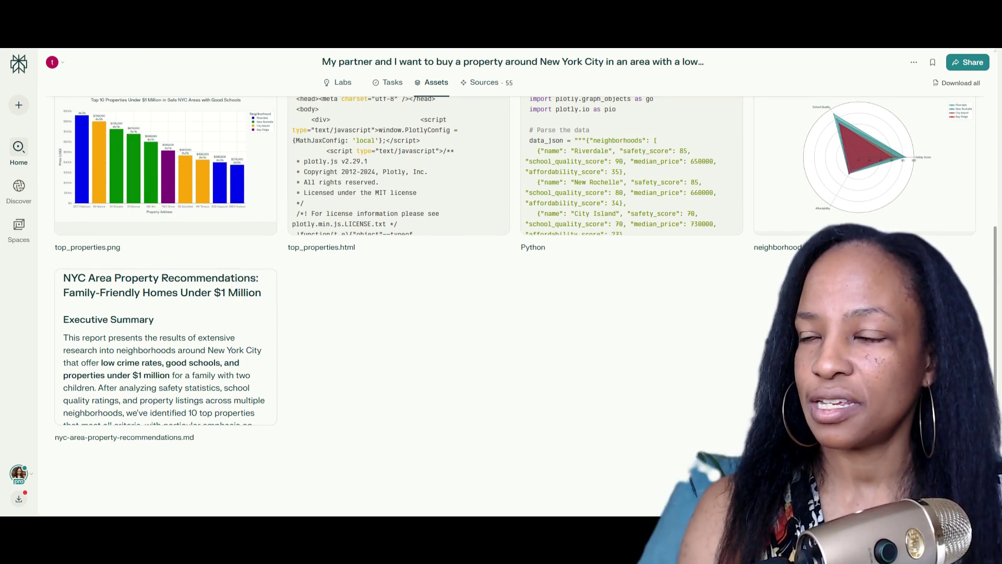
pyautogui.scroll(5, 396, 282)
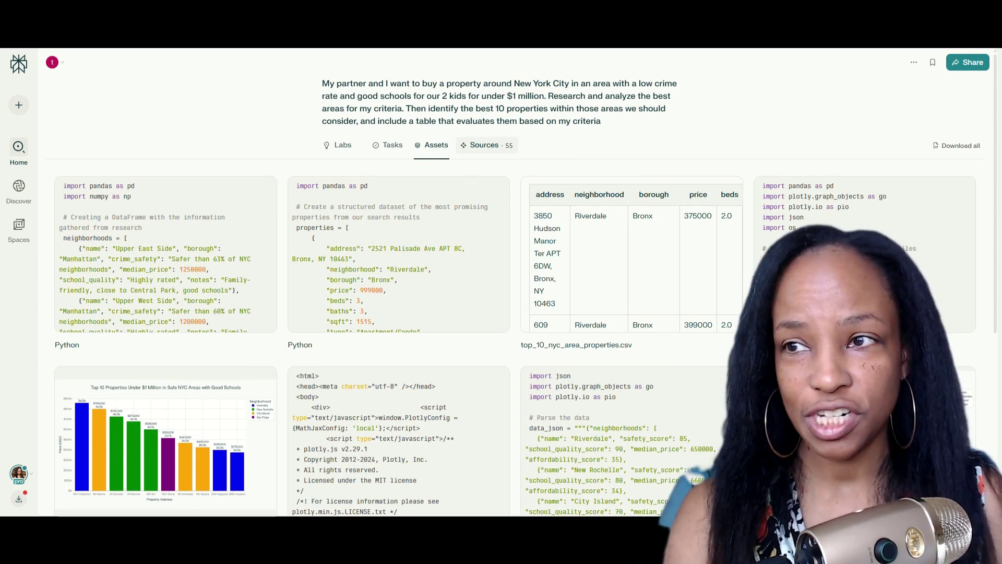
pyautogui.click(485, 145)
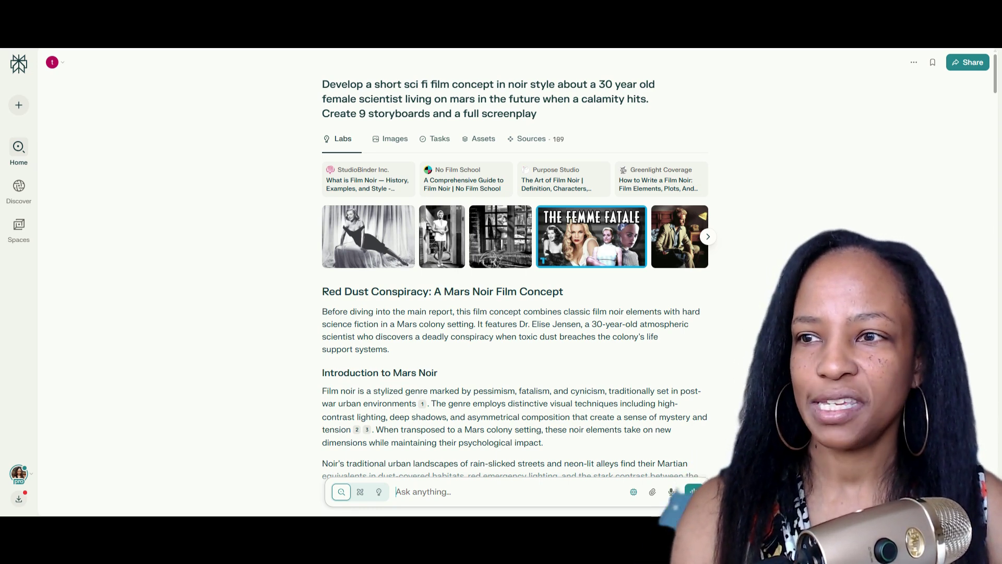
# Step: Examine the Mars noir film thread's report, covering the storyboard scenes, screenplay structure, scientific considerations and related questions
pyautogui.scroll(-6, 514, 282)
pyautogui.scroll(-10, 514, 282)
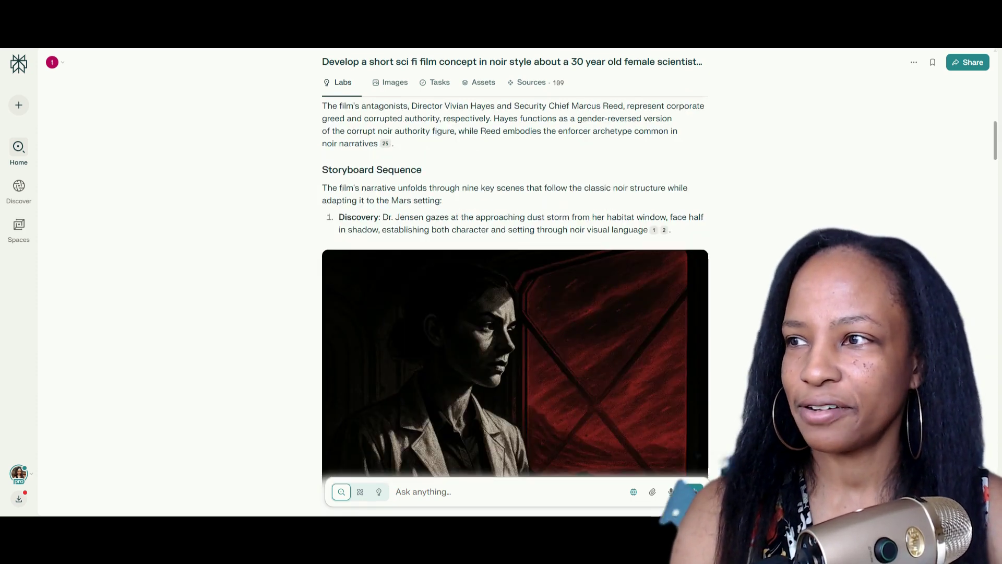
pyautogui.scroll(-11, 514, 282)
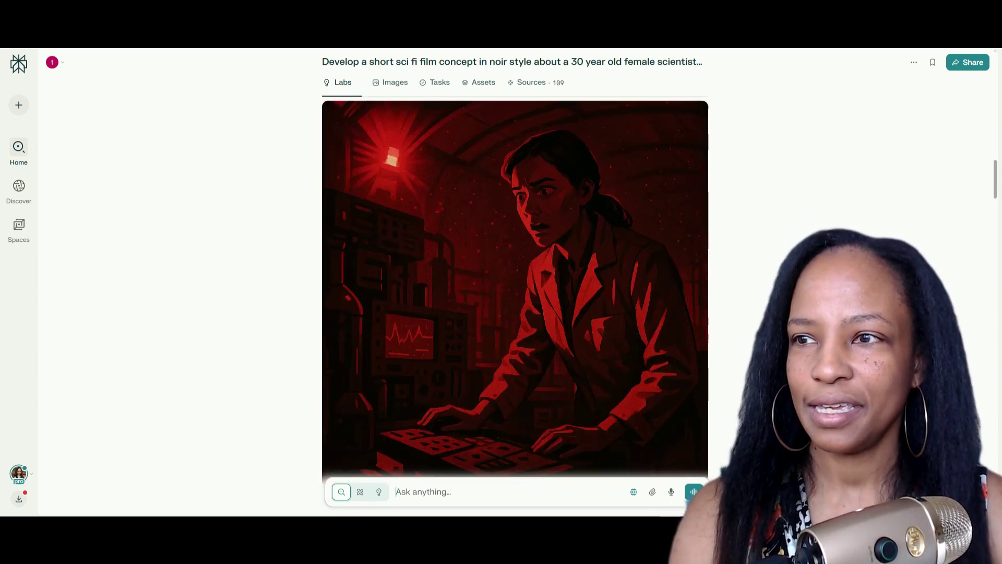
pyautogui.scroll(-14, 514, 281)
pyautogui.scroll(-14, 514, 282)
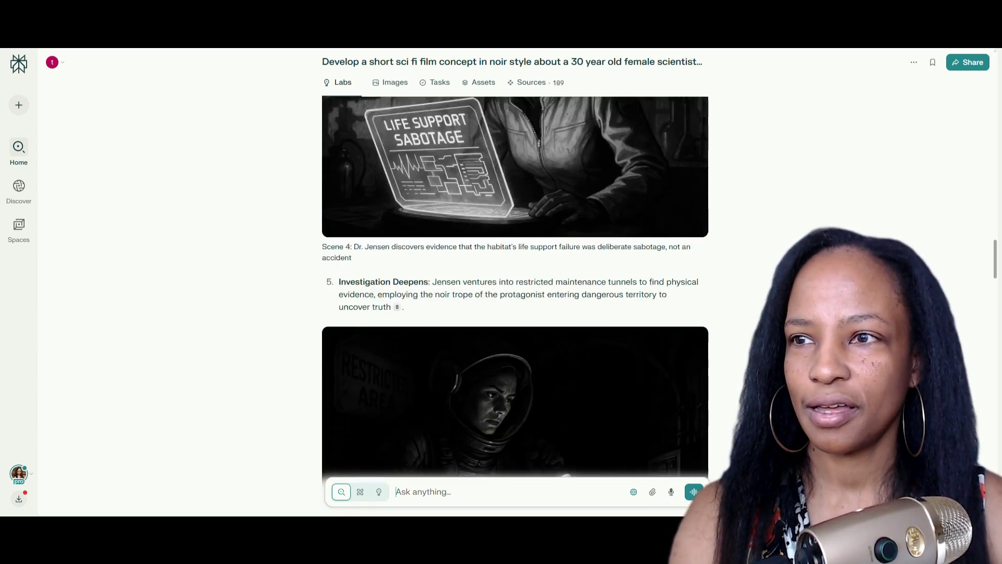
pyautogui.scroll(-15, 514, 282)
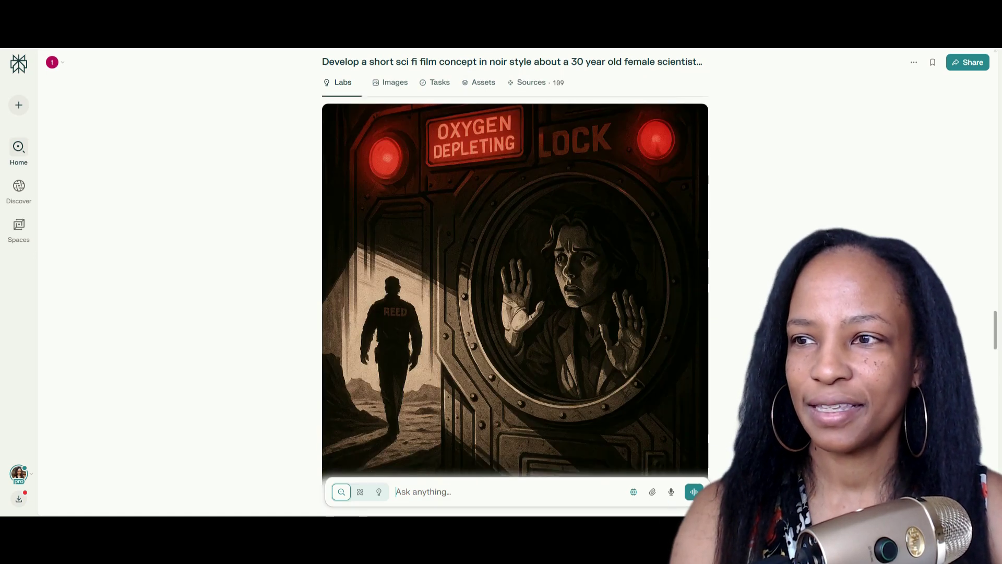
pyautogui.scroll(-1, 514, 282)
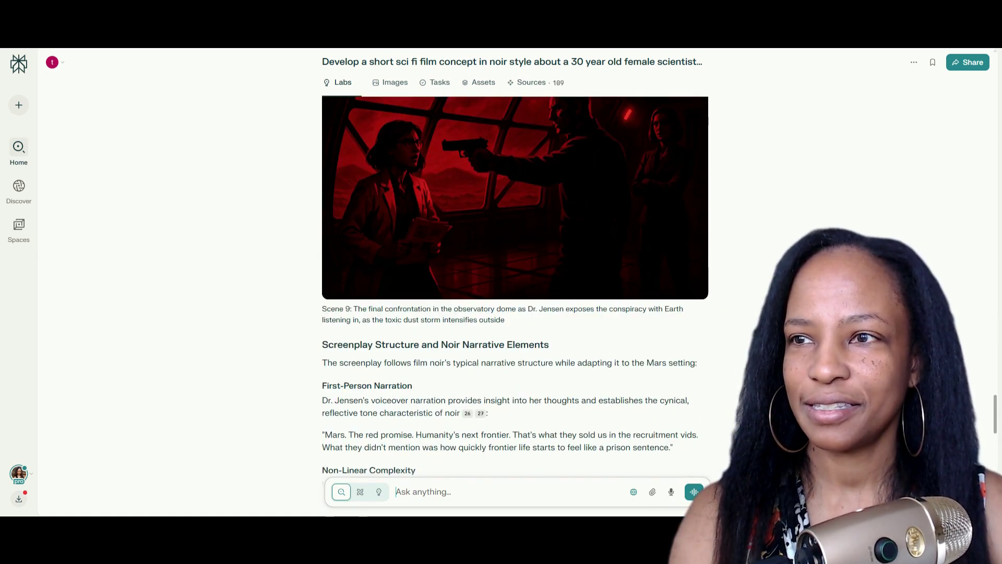
pyautogui.scroll(-9, 514, 287)
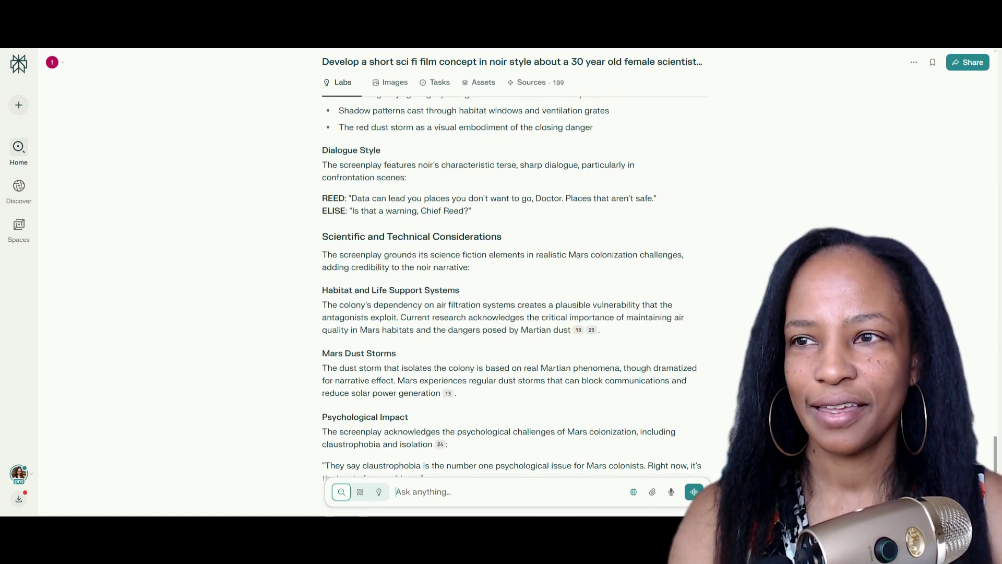
pyautogui.scroll(-10, 514, 287)
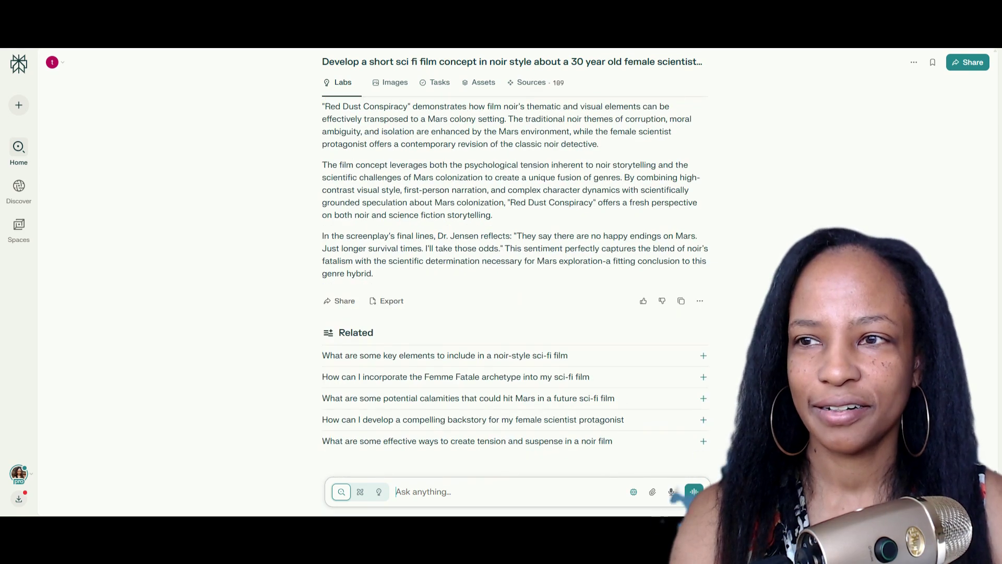
pyautogui.scroll(20, 514, 287)
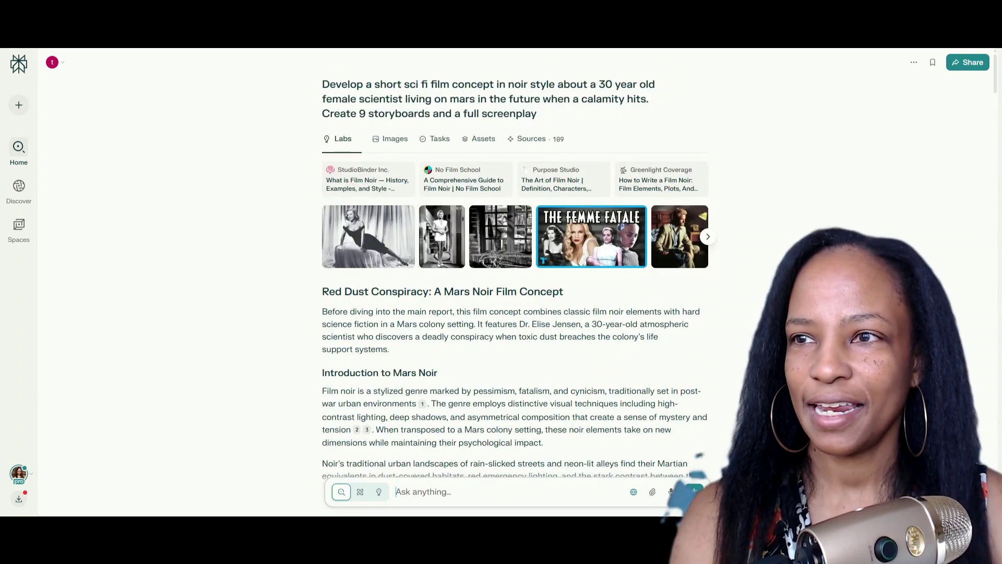
# Step: Browse the Mars noir film thread's image gallery and view the tasks Labs carried out for it
pyautogui.click(395, 139)
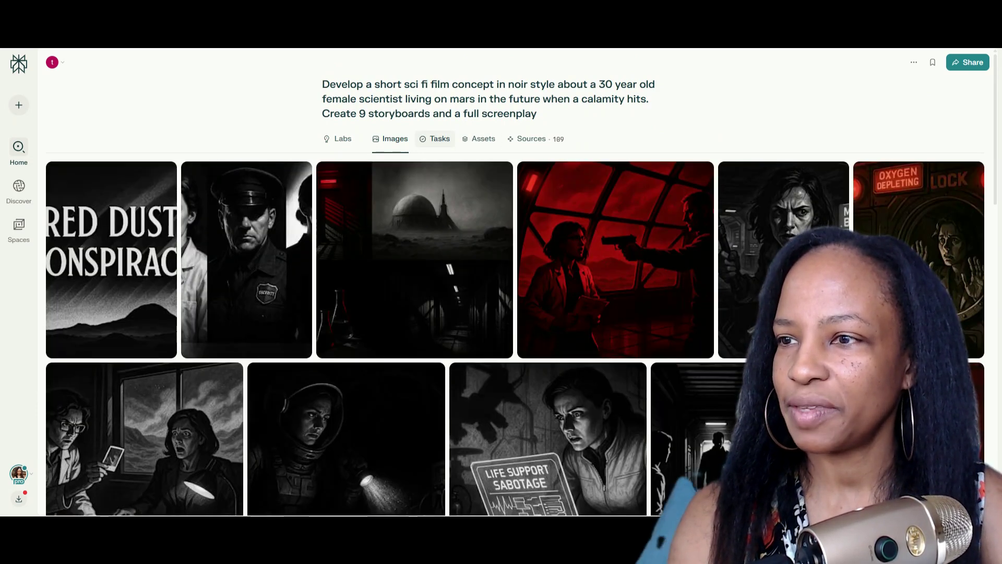
pyautogui.scroll(-10, 515, 306)
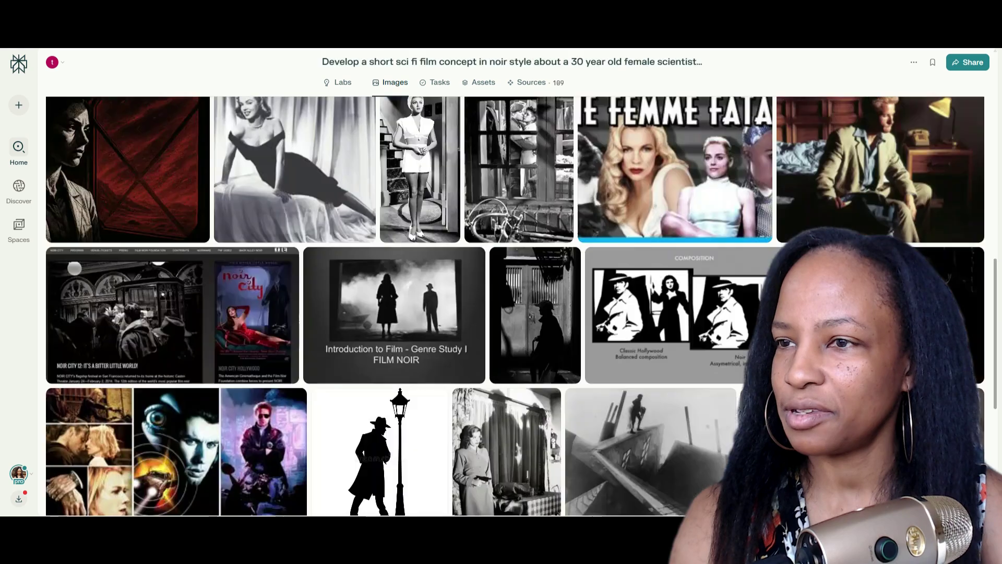
pyautogui.scroll(-5, 515, 306)
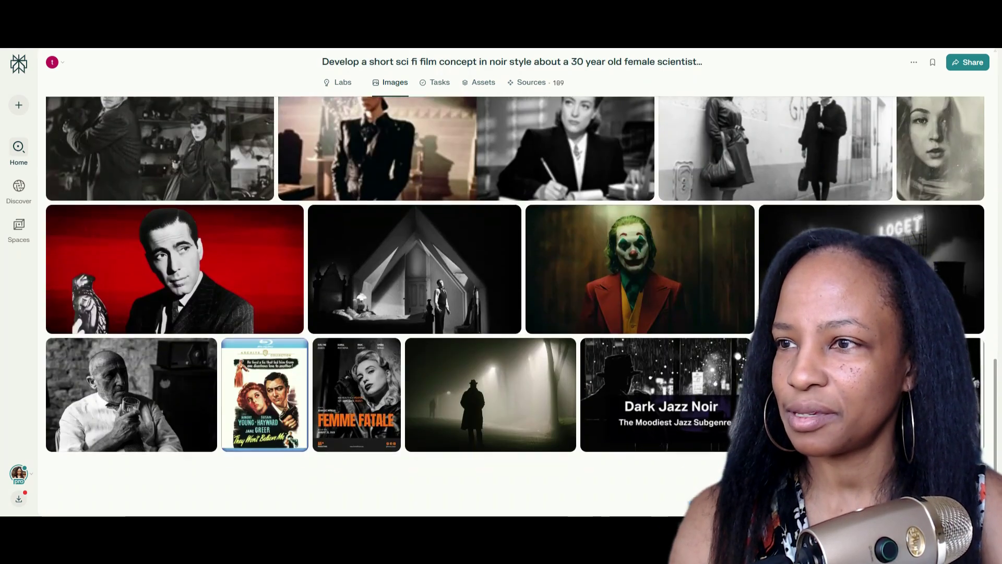
pyautogui.scroll(15, 515, 306)
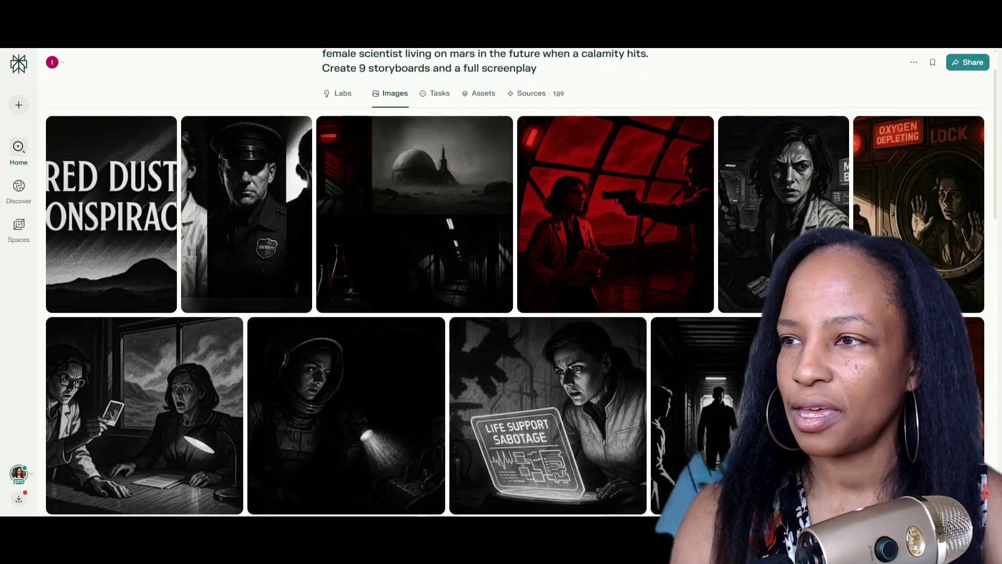
pyautogui.click(437, 93)
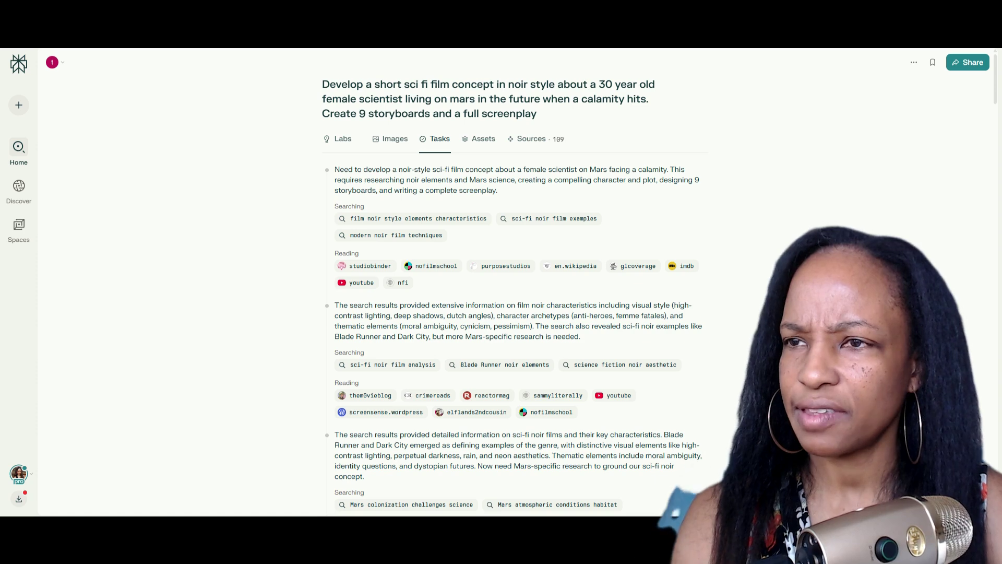
pyautogui.click(390, 139)
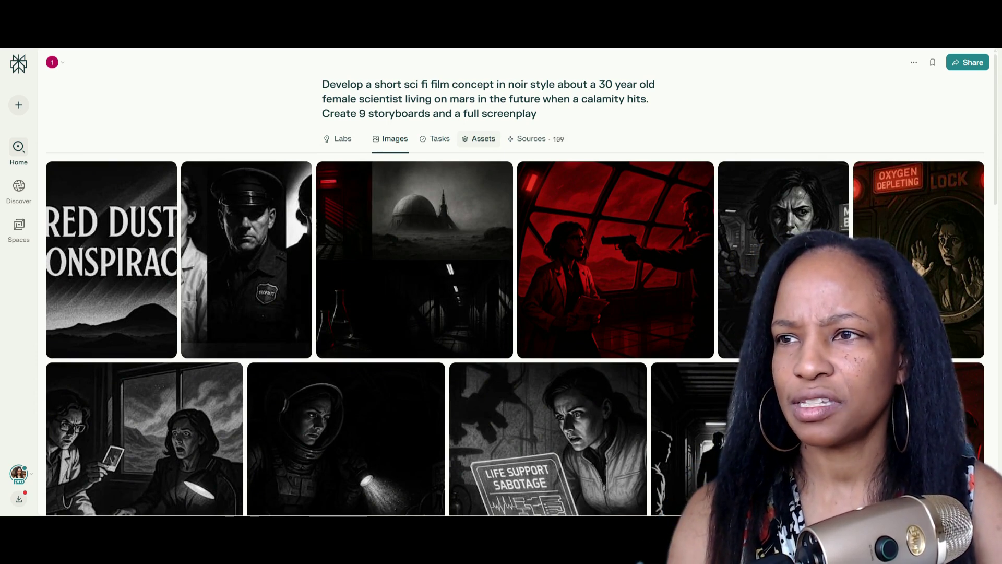
# Step: Look through the film thread's generated assets, including the storyboards, screenplay files, title card, synopsis and pitch package
pyautogui.click(478, 139)
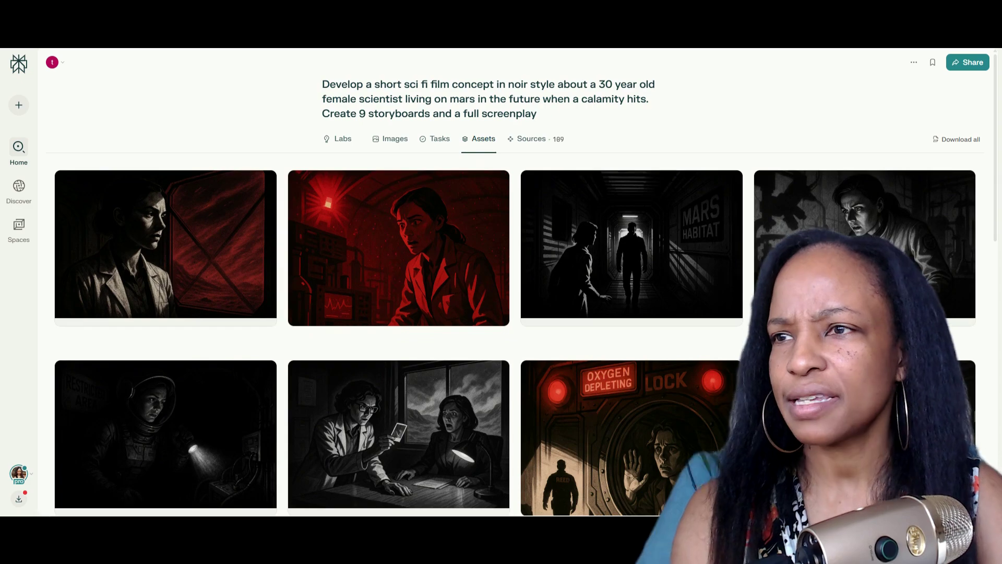
pyautogui.scroll(-10, 501, 303)
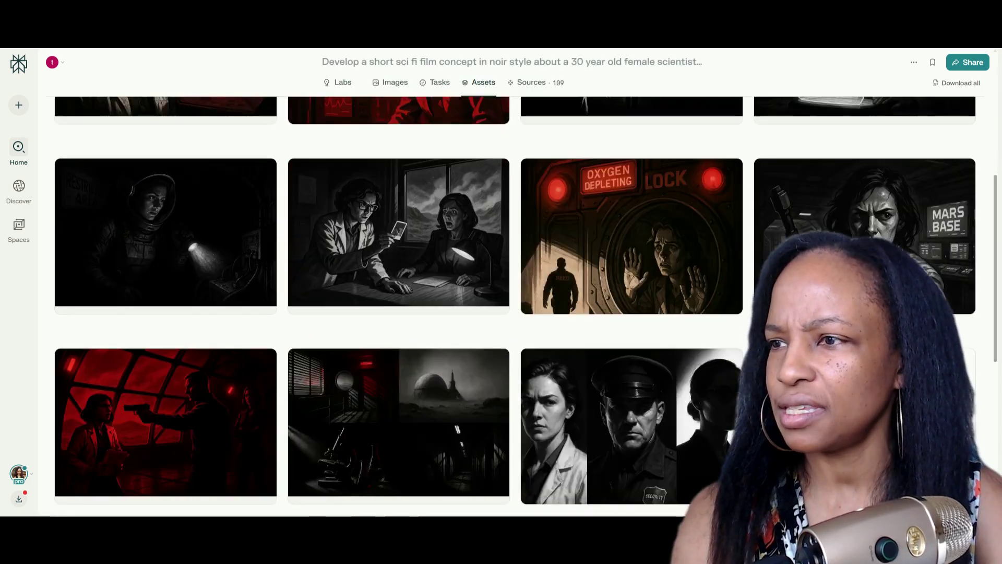
pyautogui.scroll(10, 501, 302)
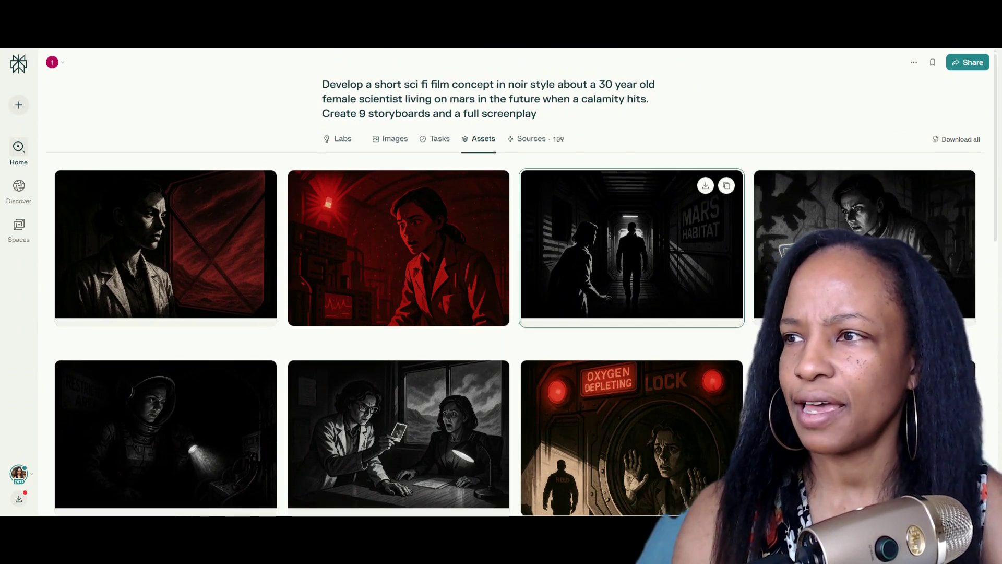
pyautogui.scroll(-5, 501, 302)
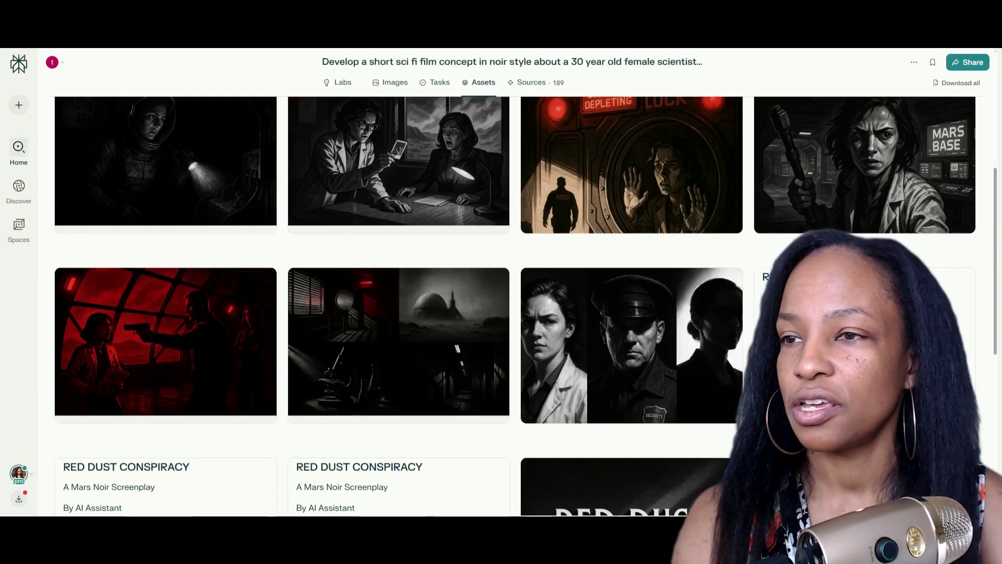
pyautogui.scroll(-4, 501, 303)
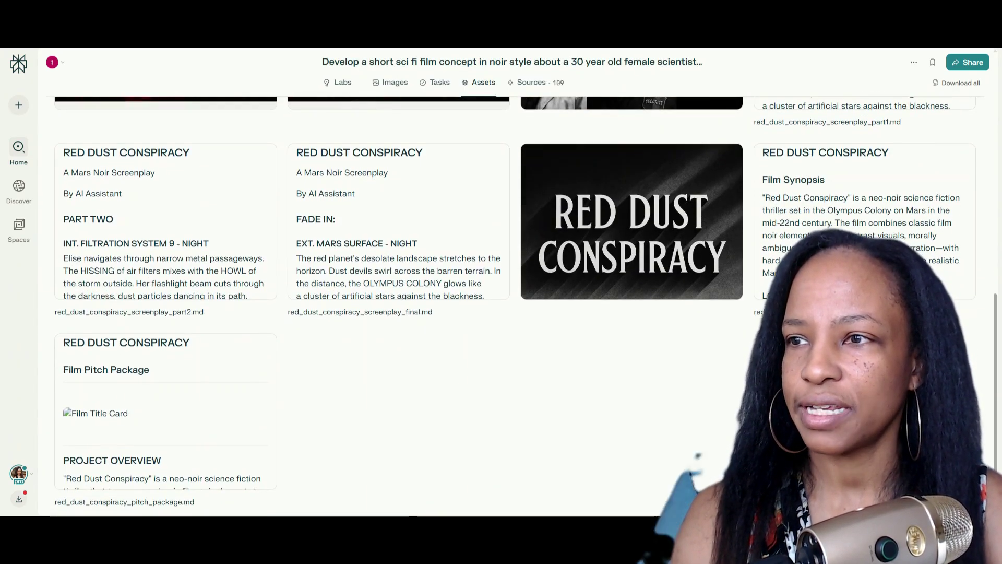
pyautogui.scroll(9, 501, 302)
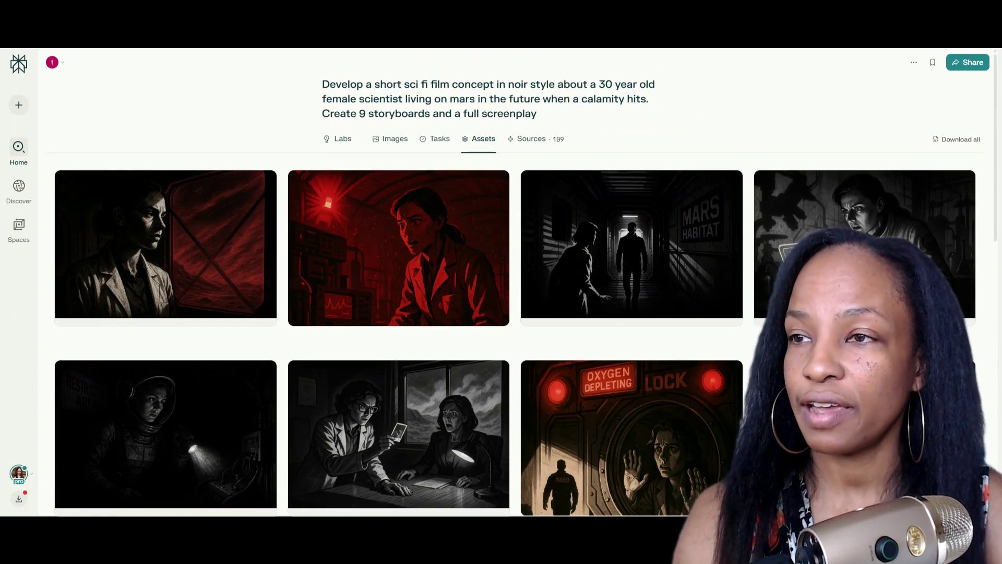
# Step: Open the list of sources used for the Mars noir film thread
pyautogui.click(533, 138)
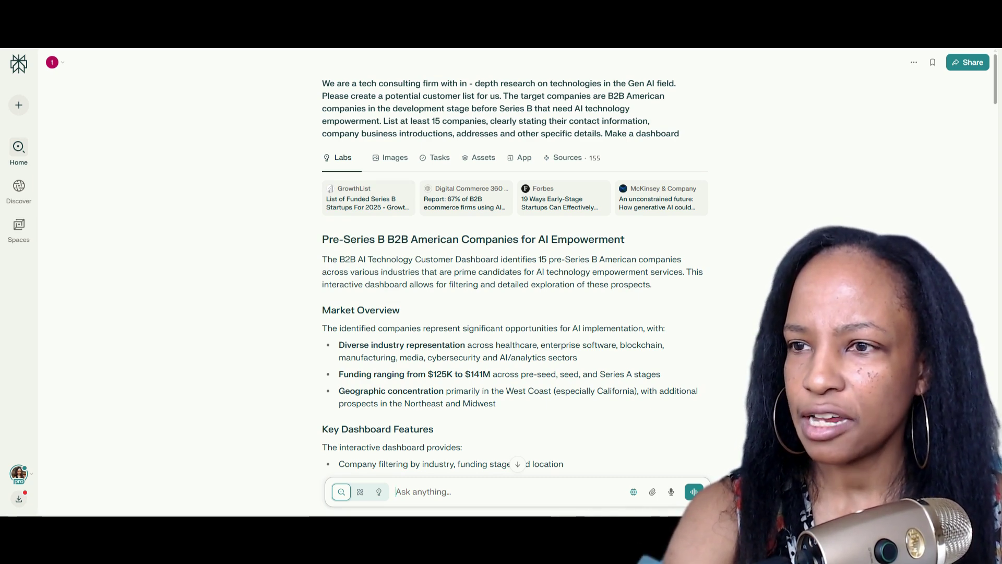
# Step: Examine the tech consulting thread's customer report, covering the market overview, dashboard features, highlighted companies by sector and next steps
pyautogui.scroll(-5, 514, 282)
pyautogui.scroll(1, 515, 281)
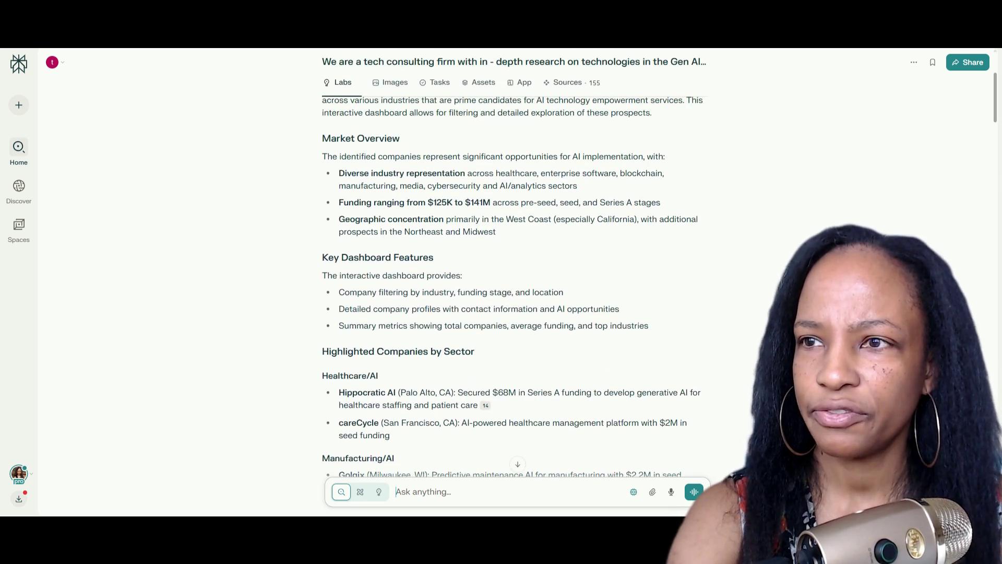
pyautogui.scroll(-5, 515, 282)
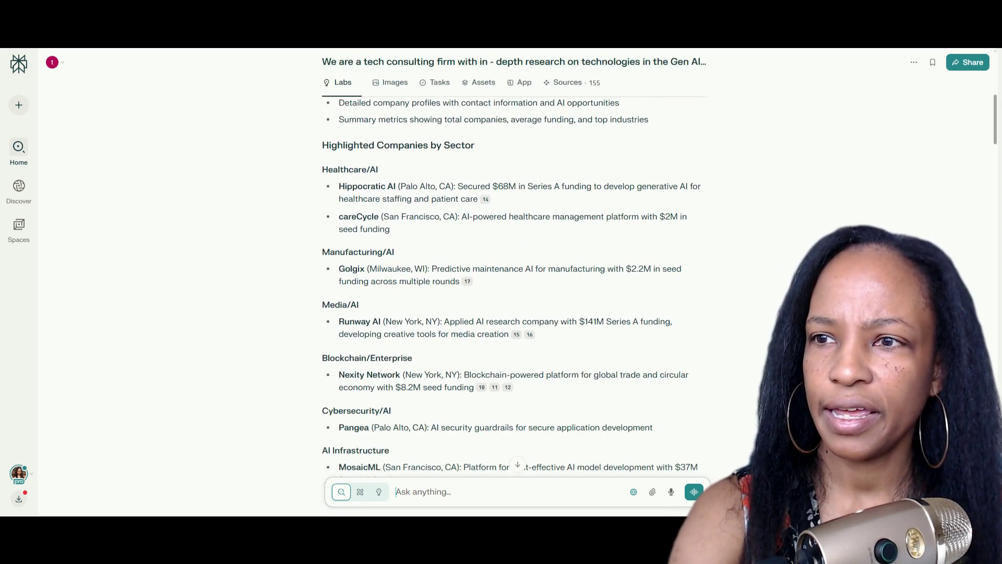
pyautogui.scroll(-15, 515, 281)
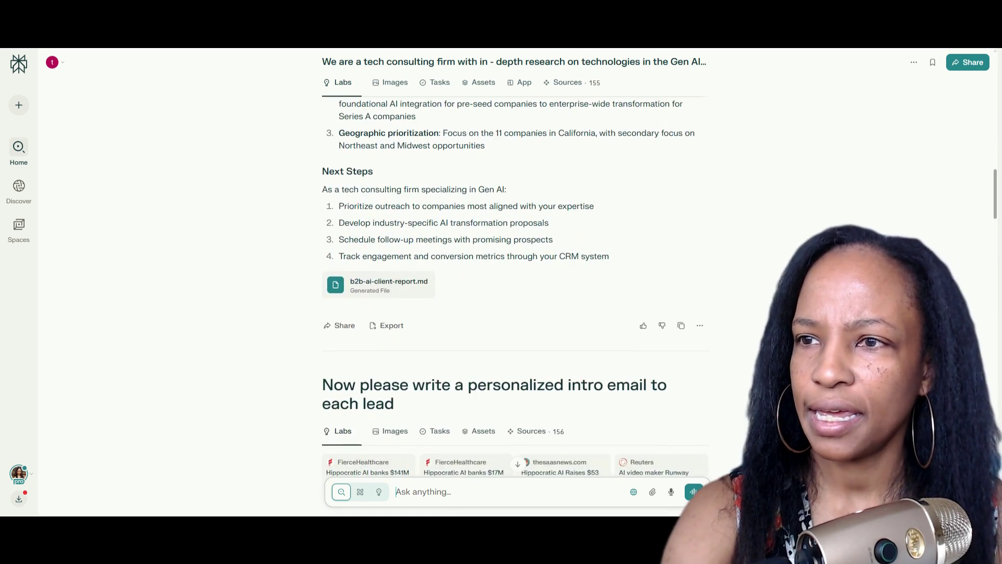
pyautogui.scroll(-2, 515, 282)
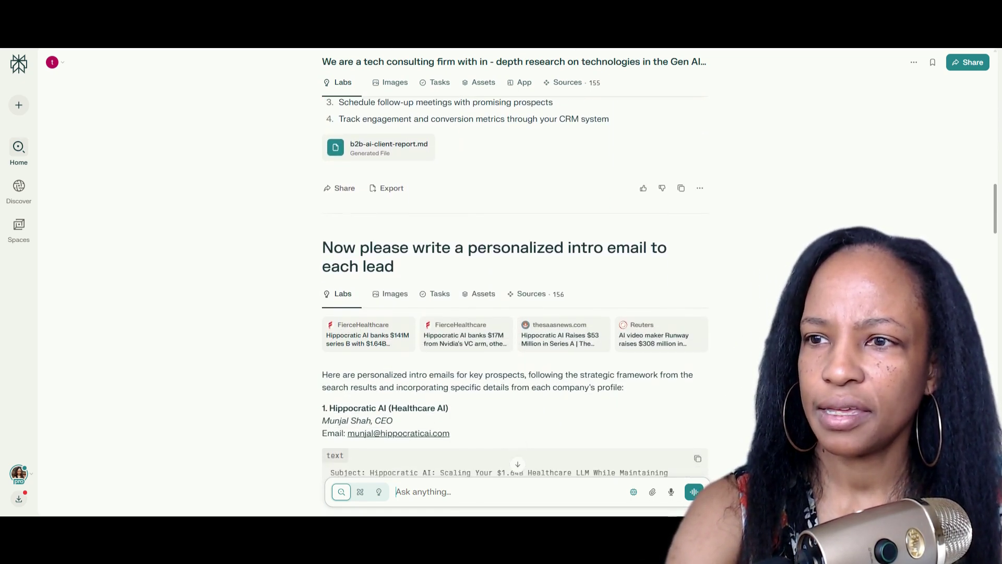
# Step: Skim the personalized intro emails written for each lead in the follow-up answer, such as those to Hippocratic AI, Runway AI and Pangea
pyautogui.scroll(-4, 515, 281)
pyautogui.scroll(2, 514, 282)
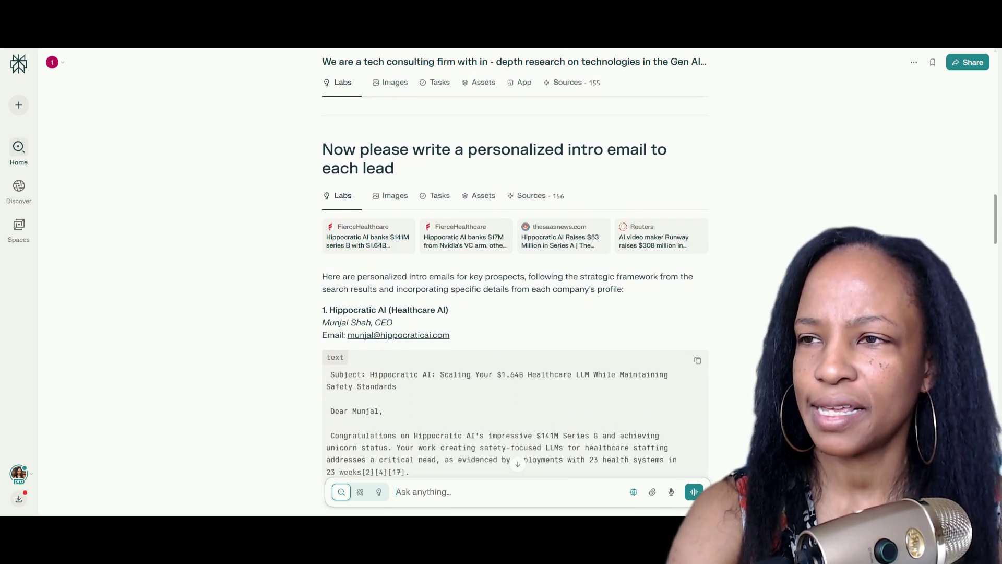
pyautogui.scroll(-15, 515, 285)
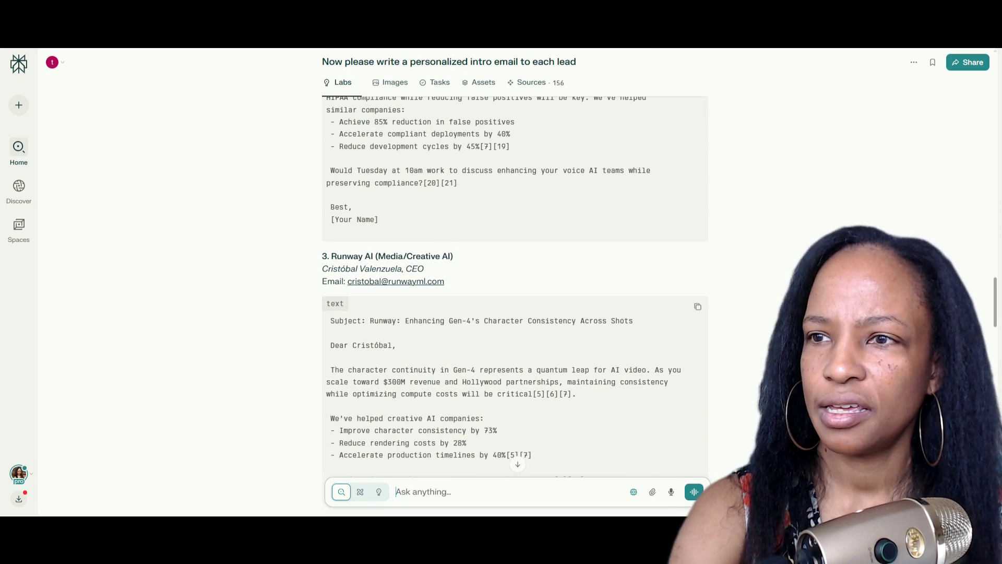
pyautogui.scroll(-8, 515, 286)
pyautogui.scroll(-2, 514, 286)
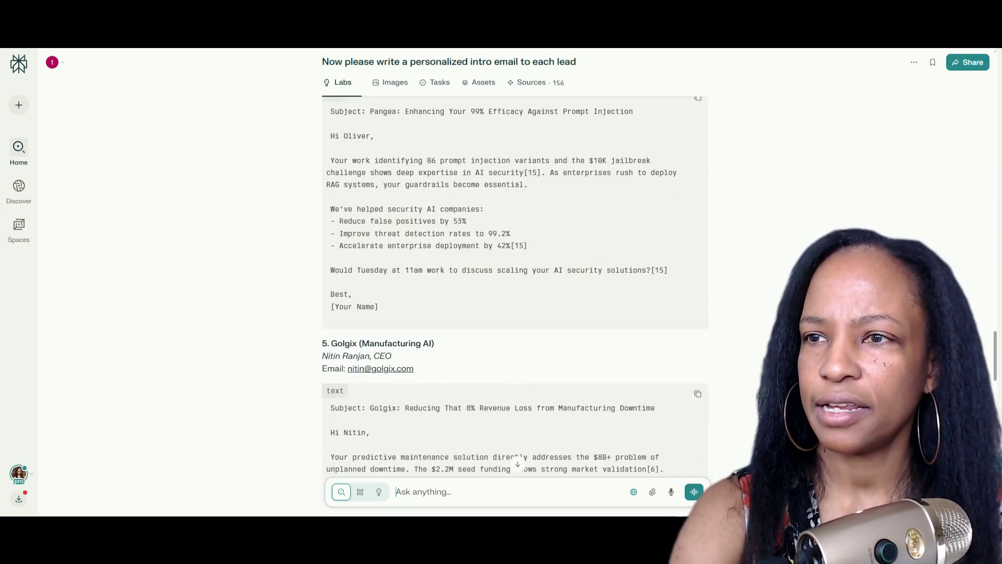
pyautogui.scroll(15, 515, 286)
pyautogui.scroll(10, 515, 286)
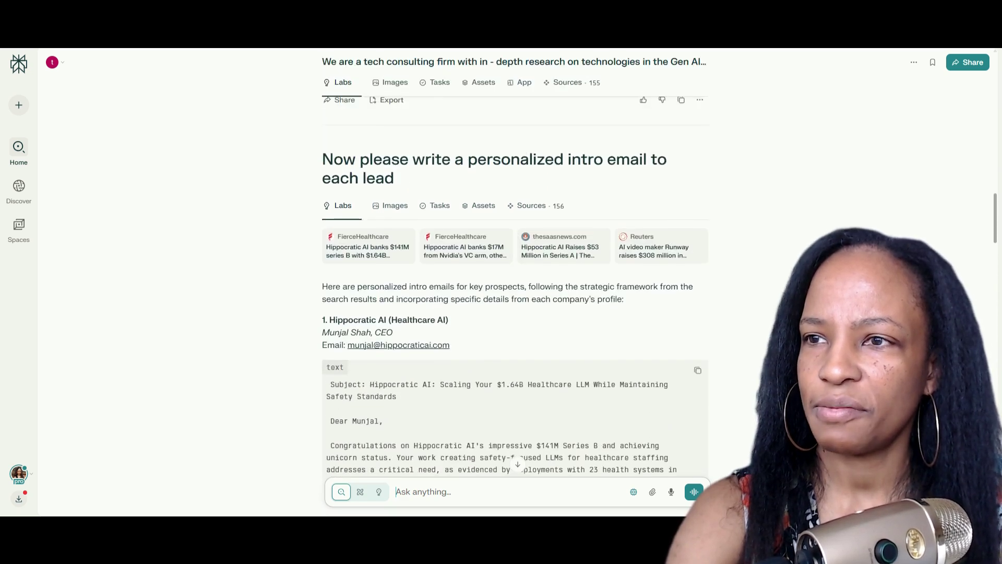
pyautogui.scroll(-1, 515, 286)
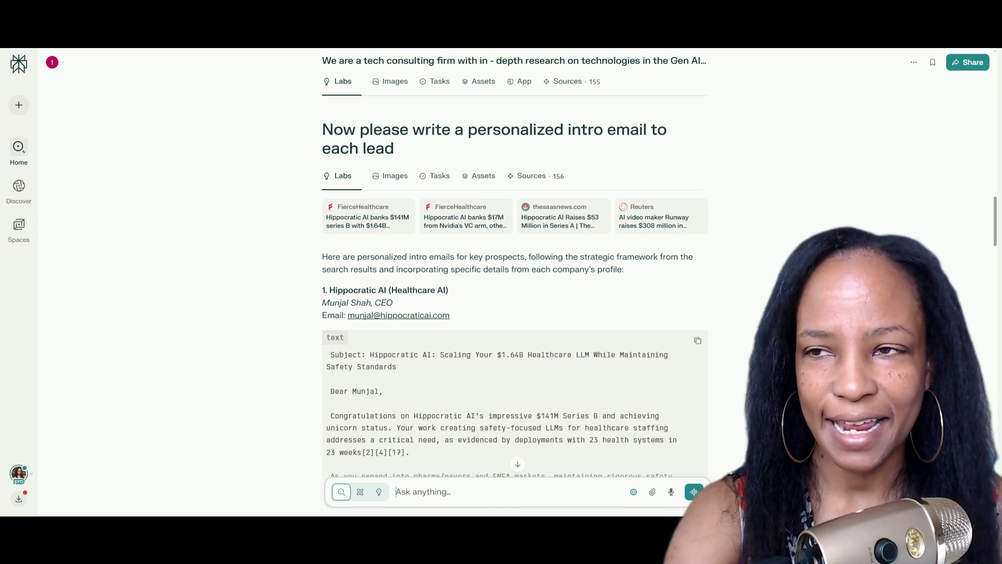
# Step: Compare the report's highlighted companies with the intro emails, reading from Hippocratic AI through Aimon Labs to the related questions
pyautogui.scroll(15, 515, 286)
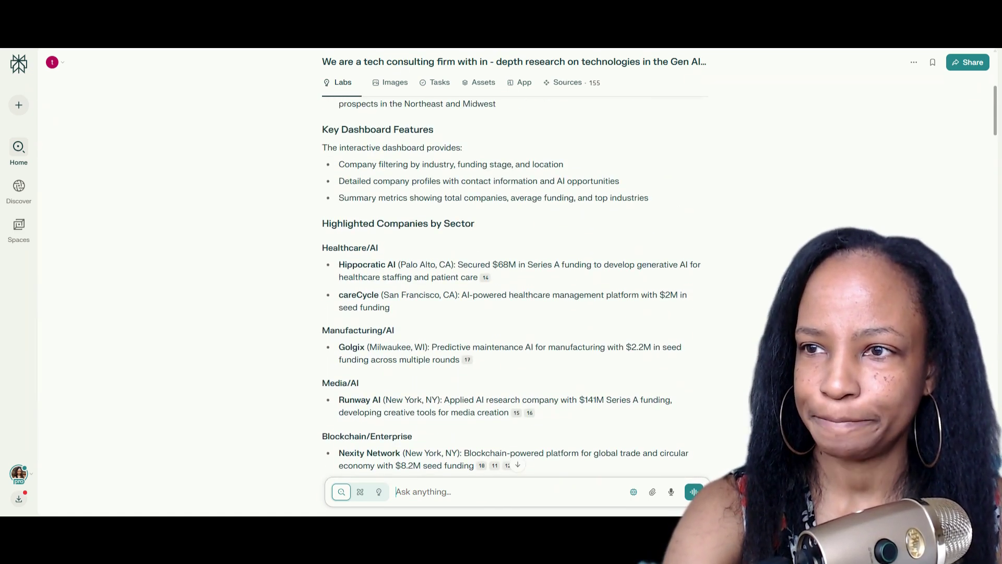
pyautogui.scroll(-4, 515, 286)
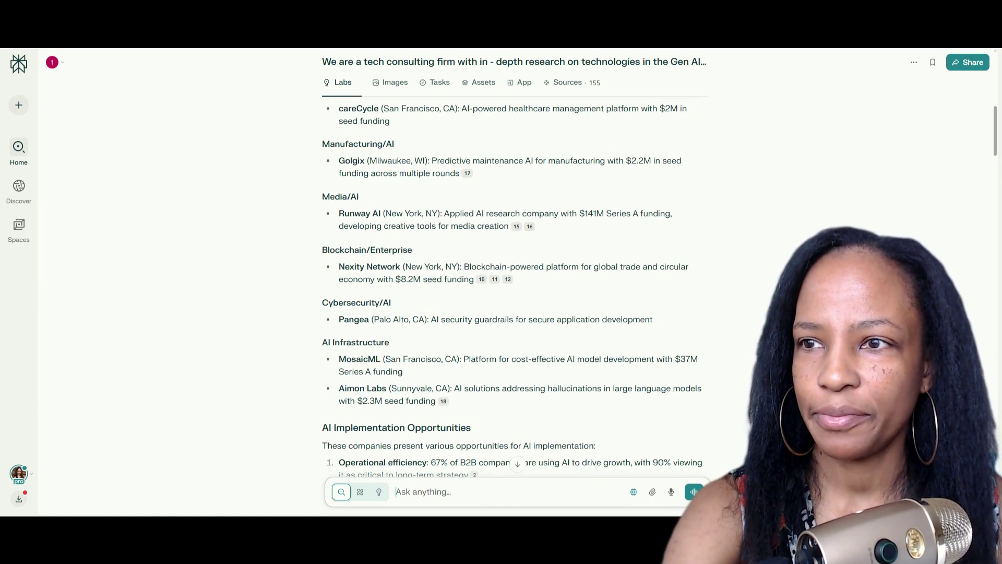
pyautogui.scroll(-12, 514, 286)
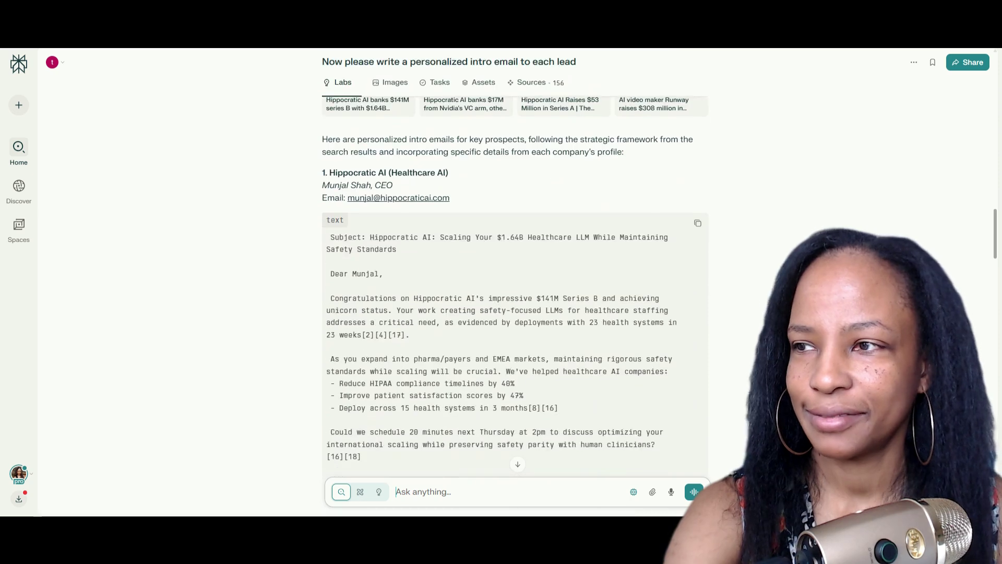
pyautogui.scroll(-3, 515, 286)
pyautogui.scroll(1, 514, 286)
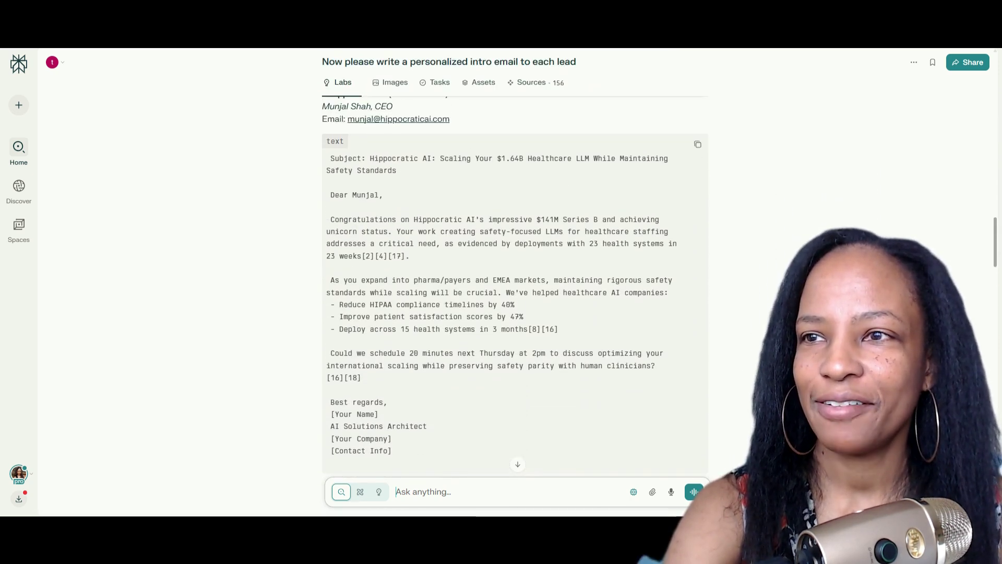
pyautogui.scroll(2, 515, 286)
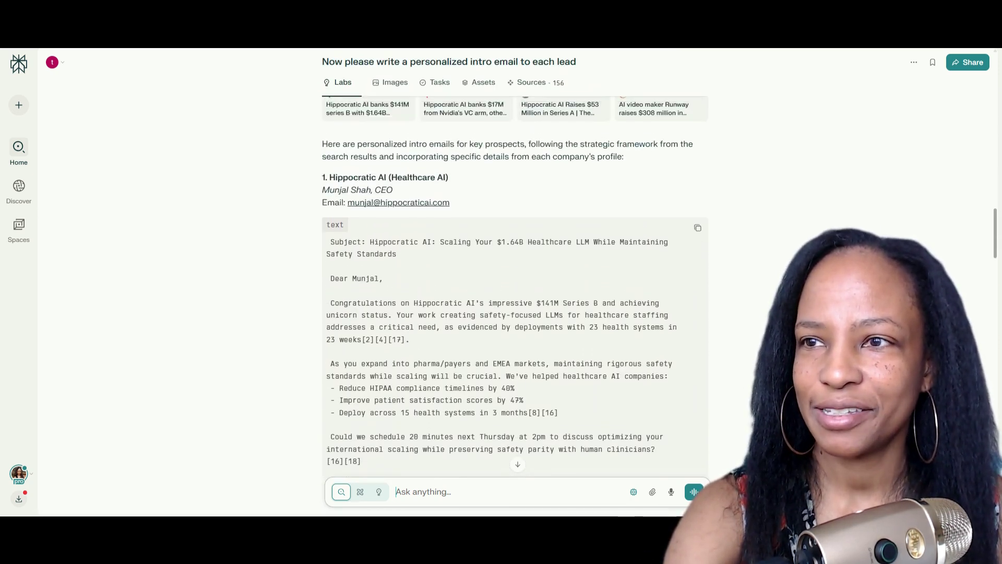
pyautogui.scroll(-8, 515, 286)
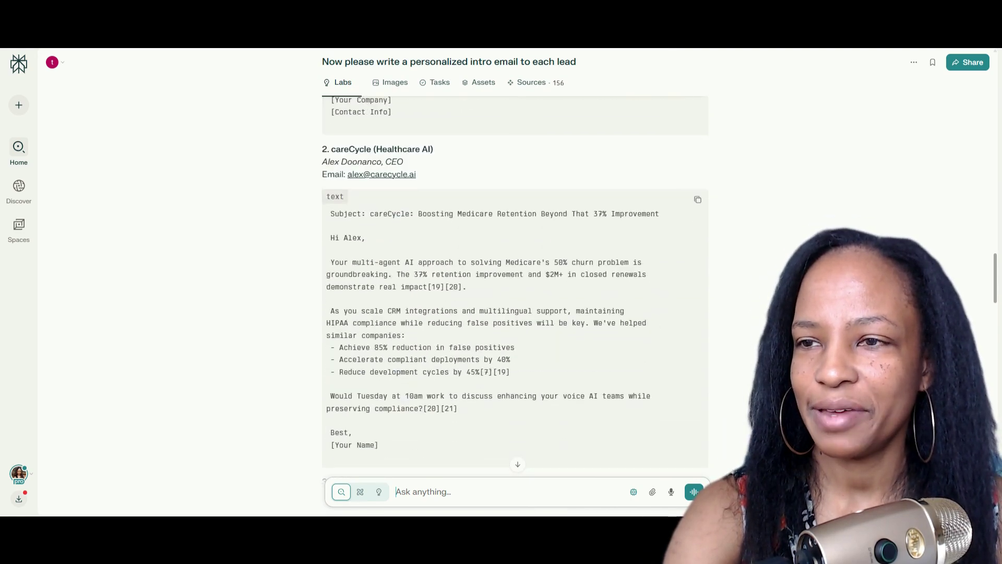
pyautogui.scroll(-15, 514, 286)
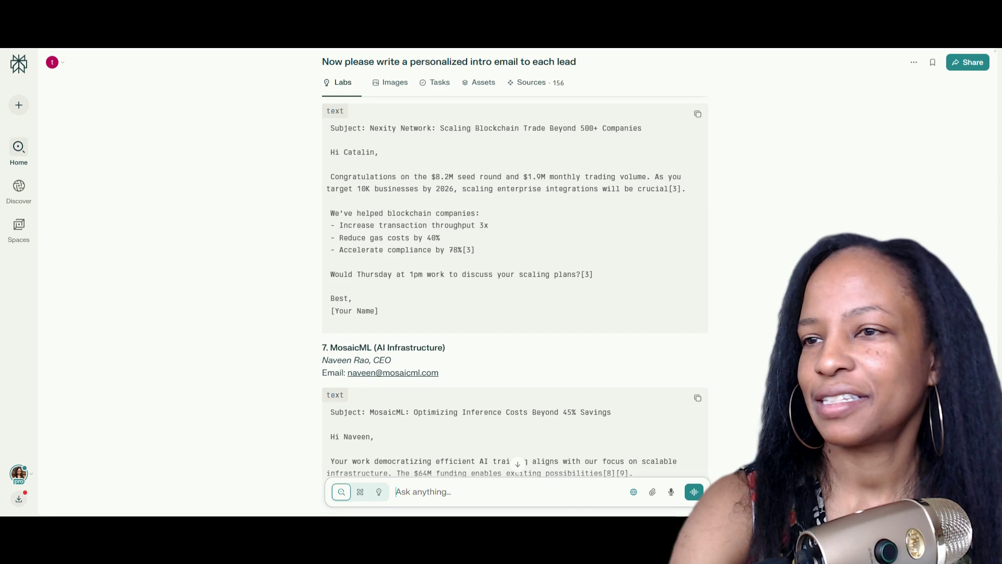
pyautogui.scroll(-12, 514, 286)
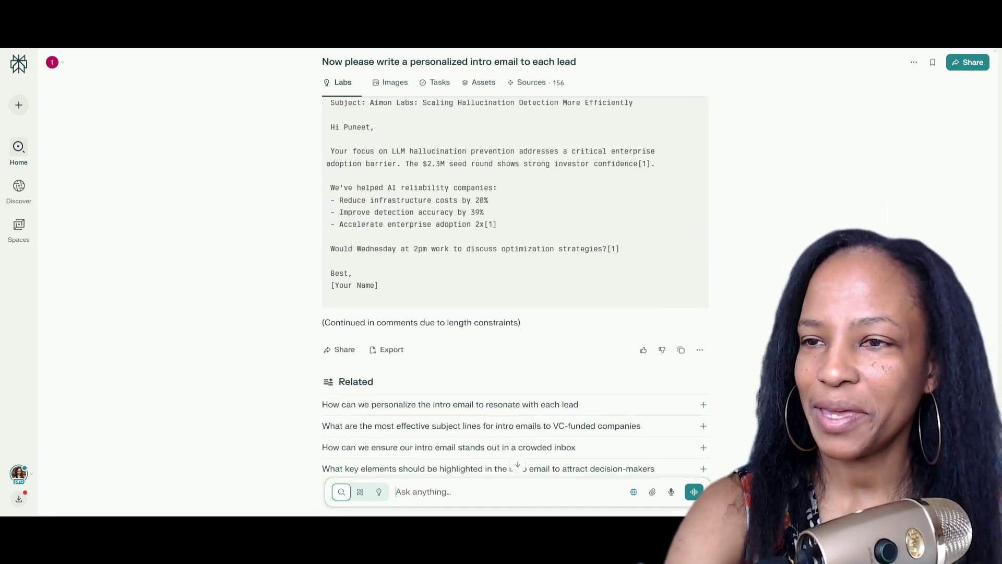
# Step: Check the customer list answer's images and review the tasks Labs carried out to research leads and build the dashboard
pyautogui.scroll(20, 515, 286)
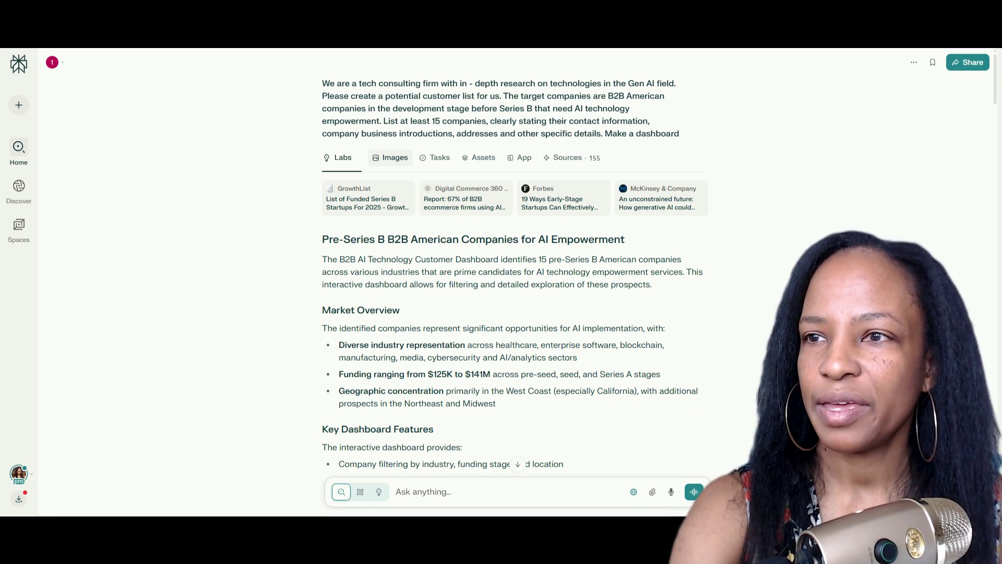
pyautogui.click(391, 157)
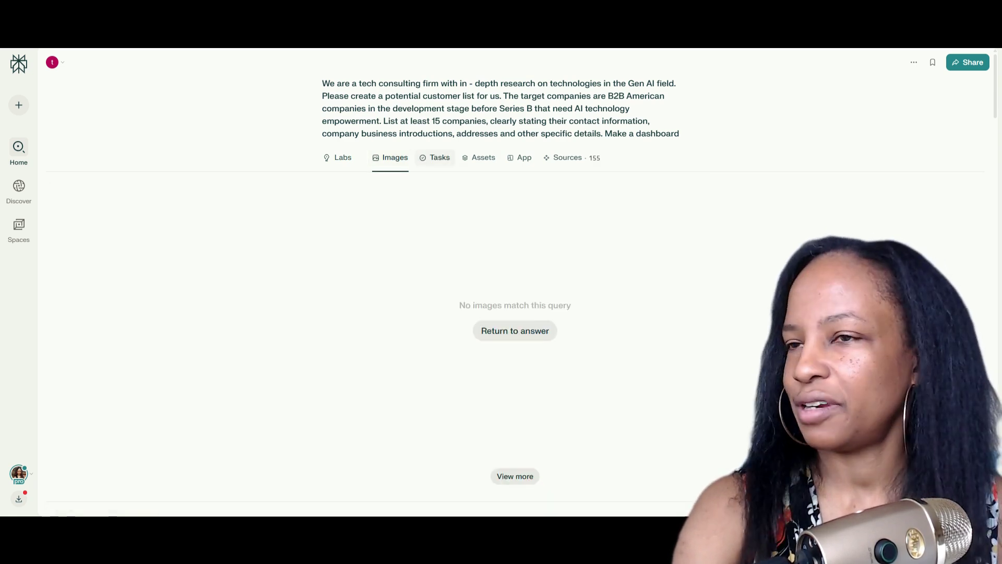
pyautogui.click(436, 157)
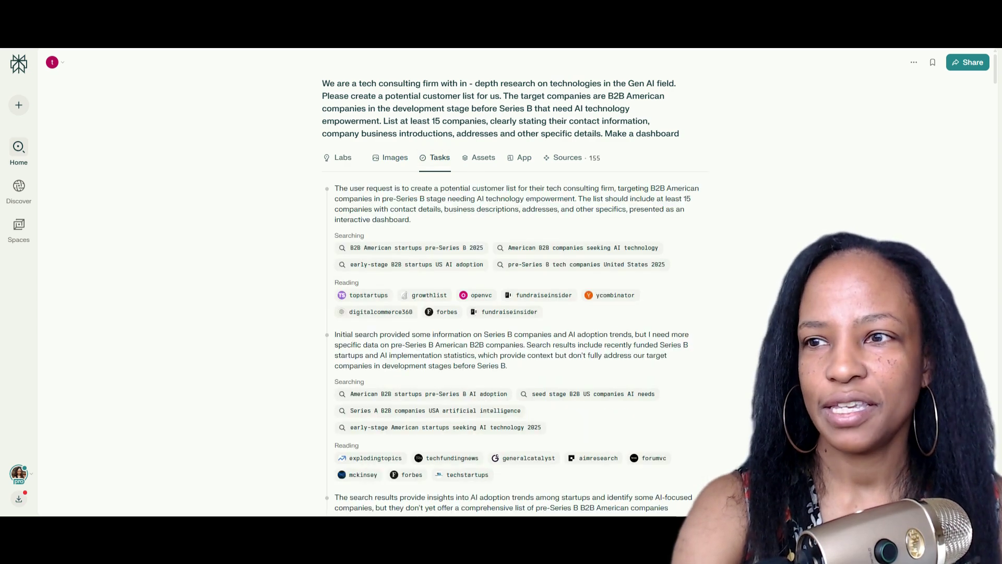
pyautogui.scroll(-15, 514, 313)
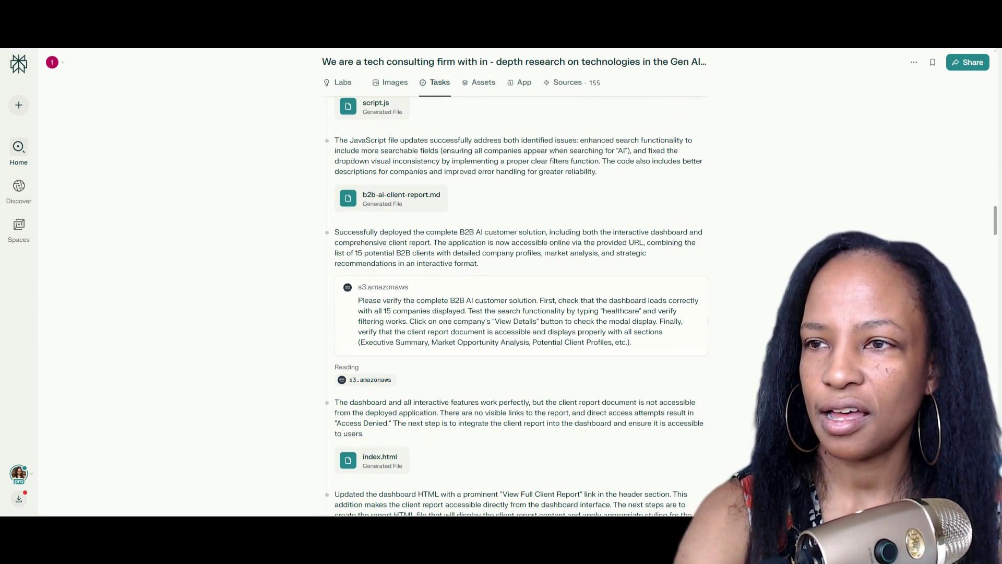
pyautogui.scroll(-10, 520, 306)
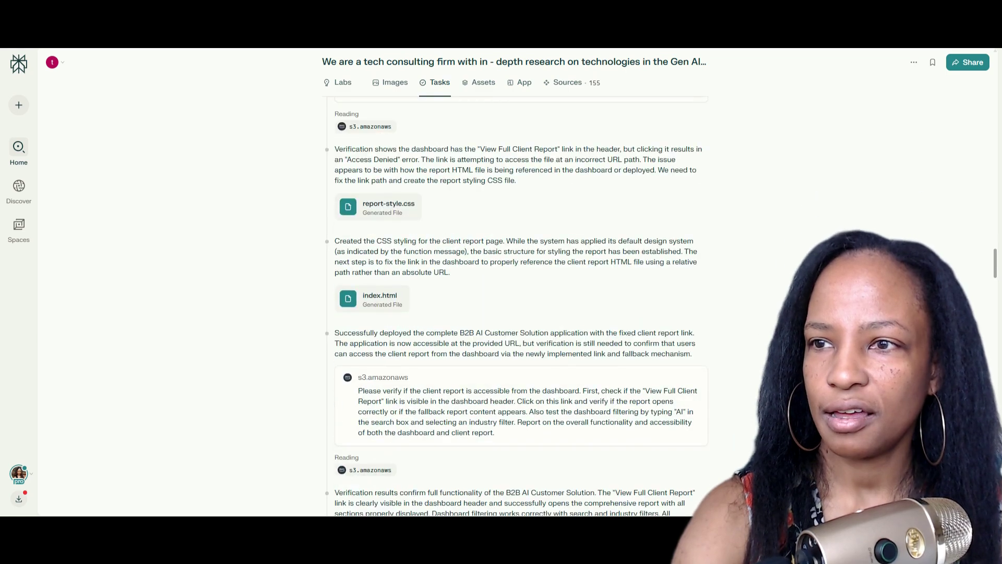
pyautogui.scroll(-15, 520, 306)
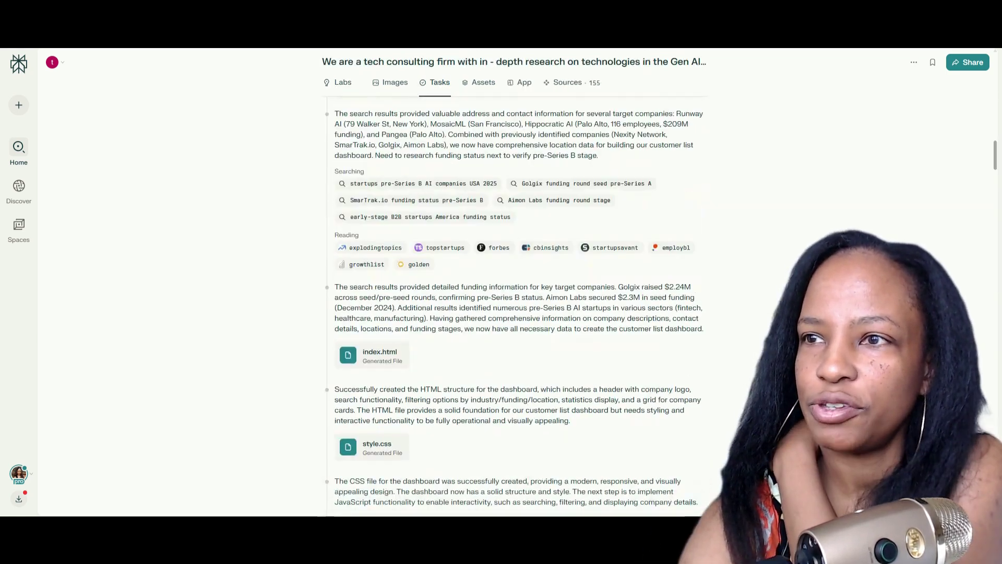
pyautogui.scroll(10, 514, 313)
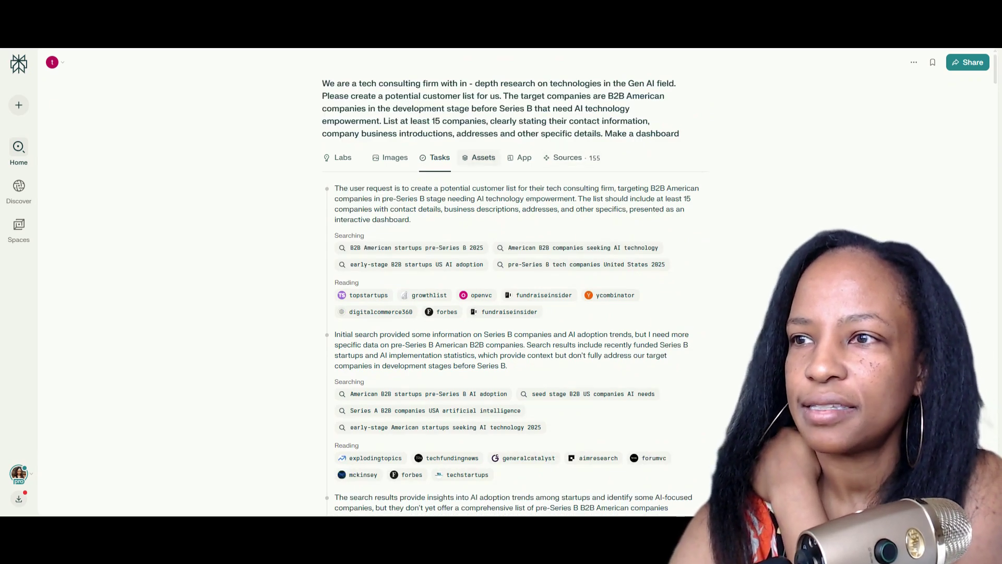
# Step: Look through the customer list answer's generated assets, including the stylesheets, script, HTML files and client report
pyautogui.click(479, 157)
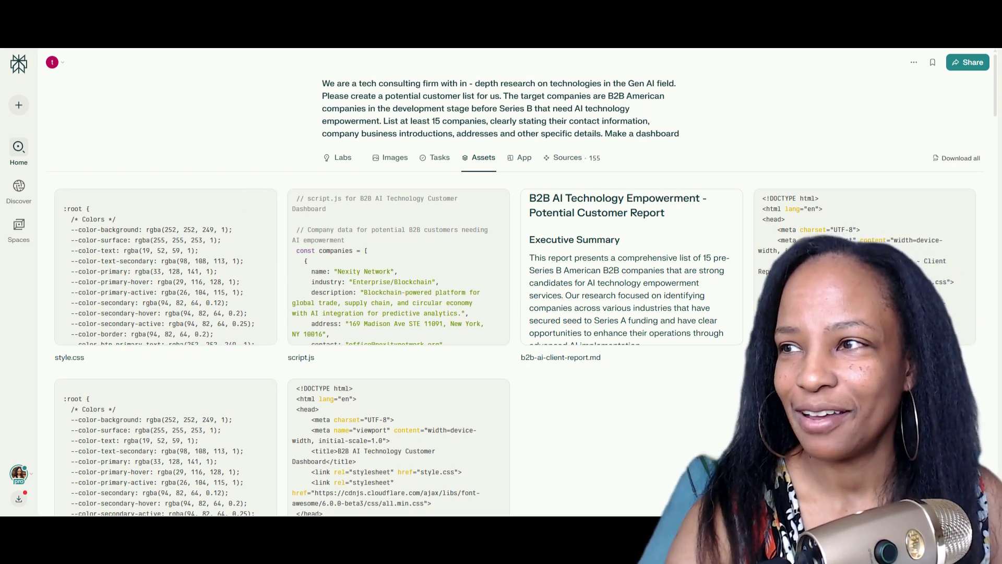
pyautogui.scroll(-6, 516, 287)
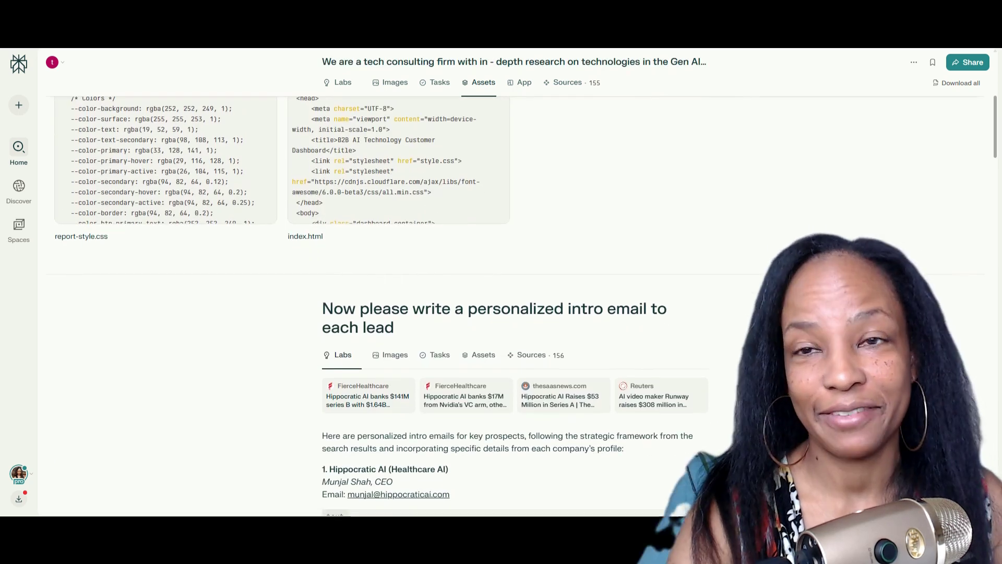
pyautogui.scroll(6, 516, 287)
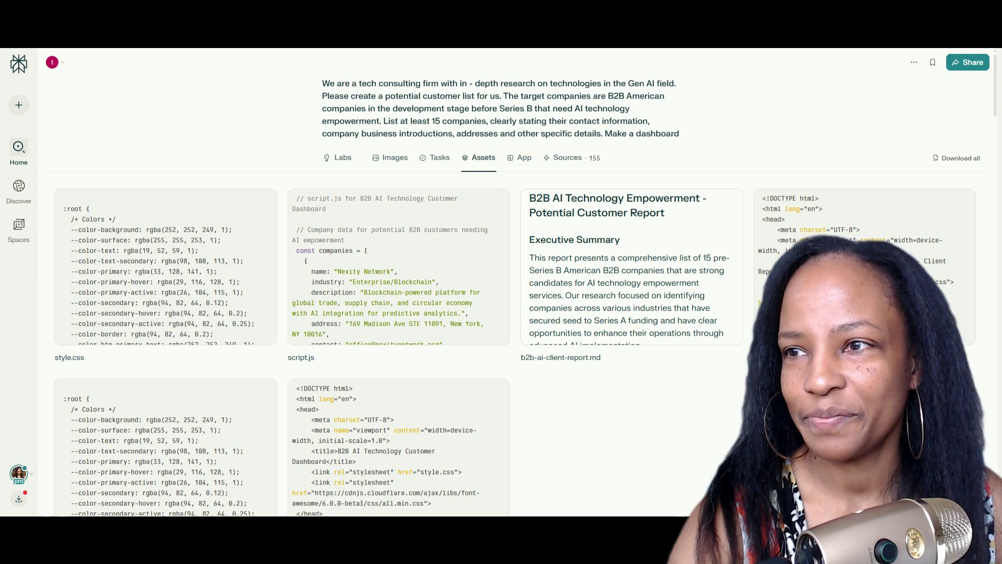
# Step: Open the customer list answer's dashboard app view and look through the thread below it for the app
pyautogui.click(519, 157)
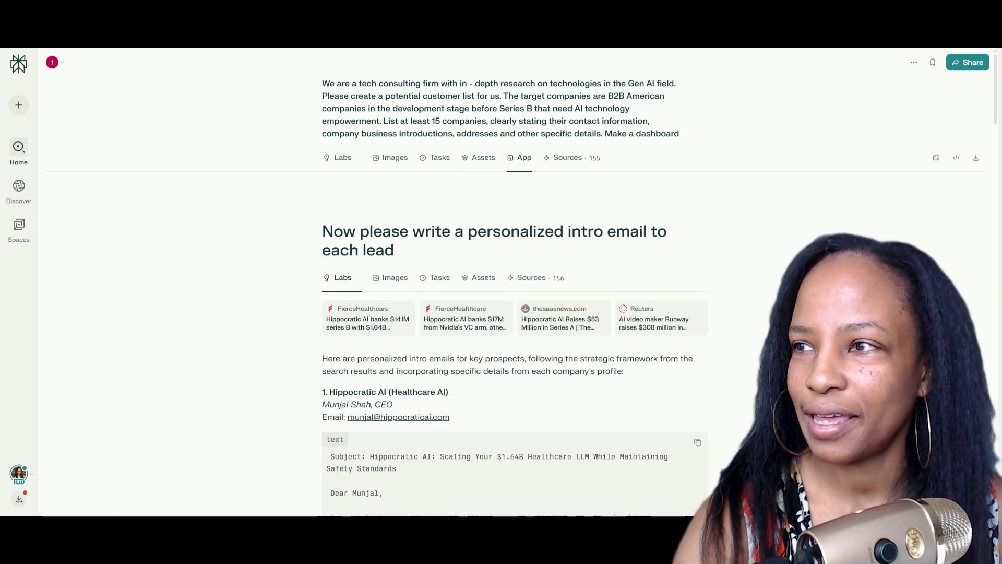
pyautogui.scroll(-20, 514, 305)
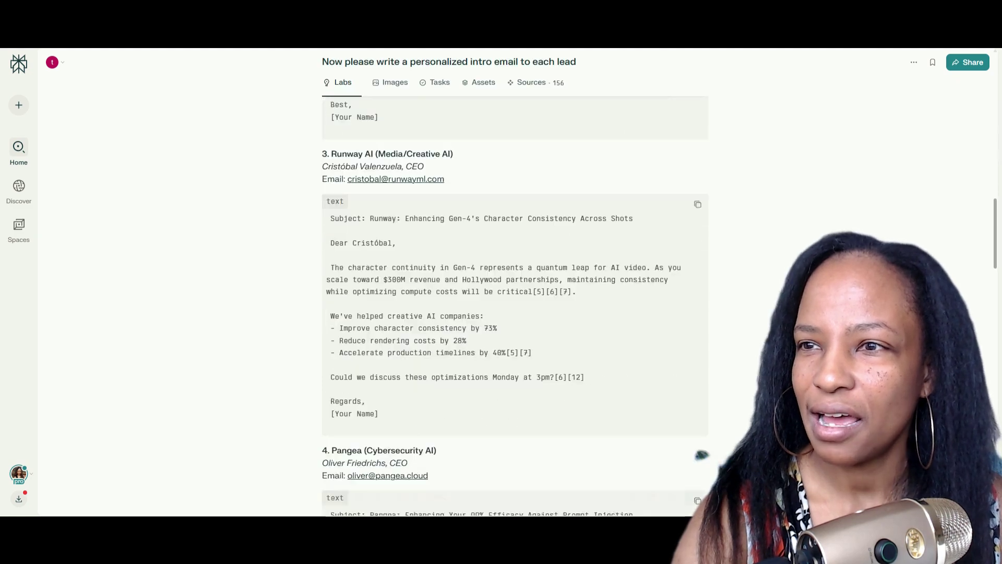
pyautogui.scroll(-20, 514, 306)
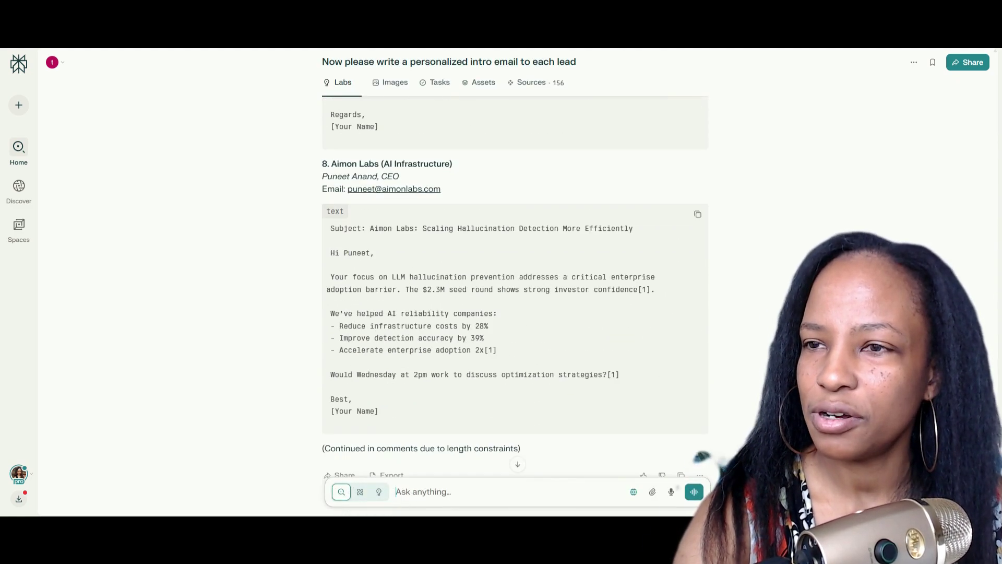
pyautogui.scroll(20, 514, 305)
pyautogui.scroll(5, 514, 306)
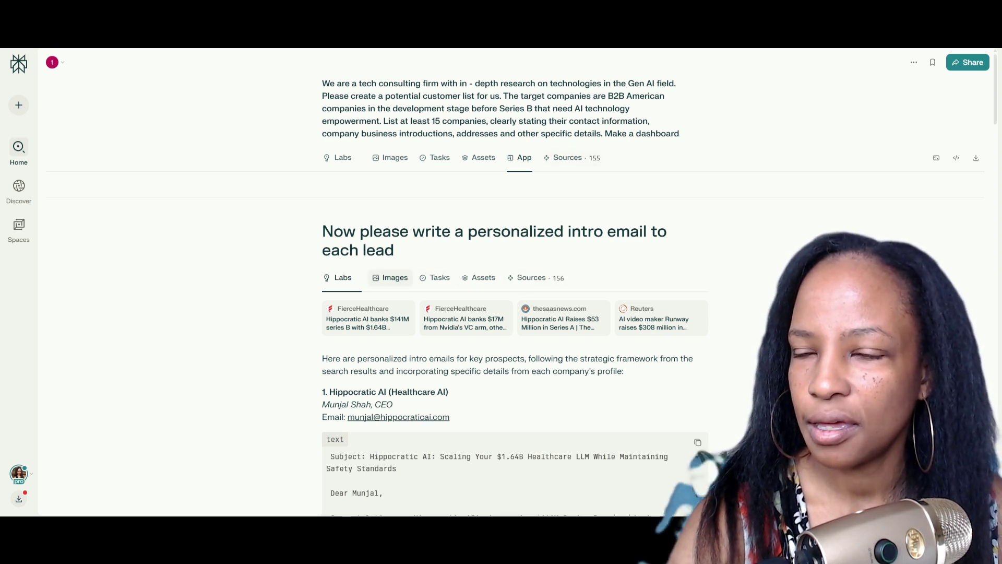
# Step: View the intro email follow-up's images, generated assets and sources list
pyautogui.click(390, 277)
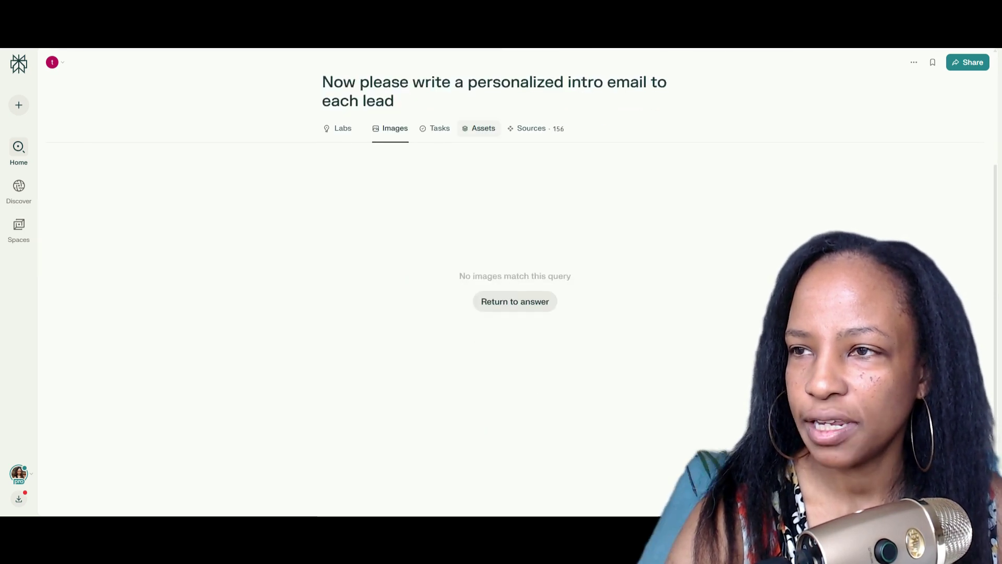
pyautogui.click(479, 128)
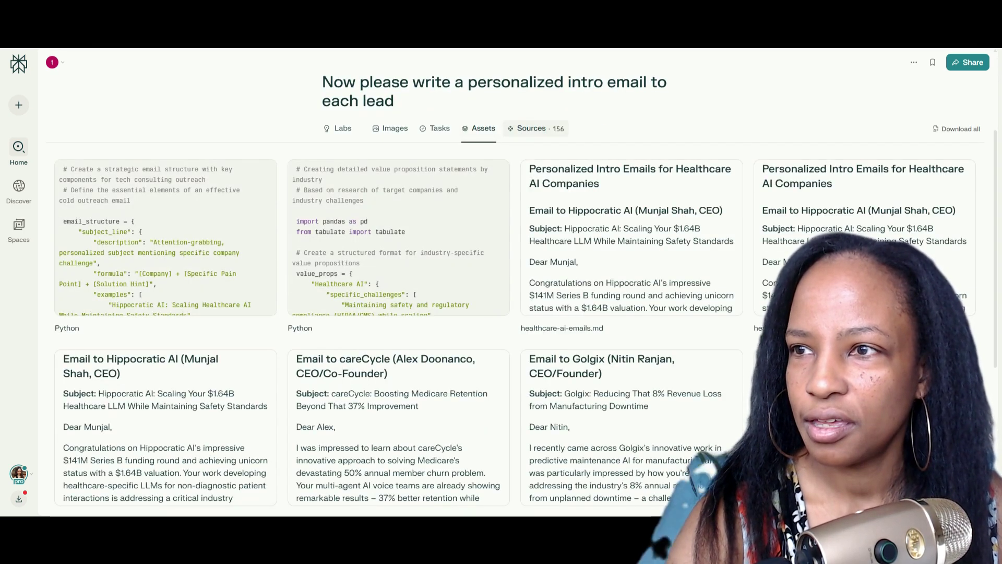
pyautogui.click(535, 128)
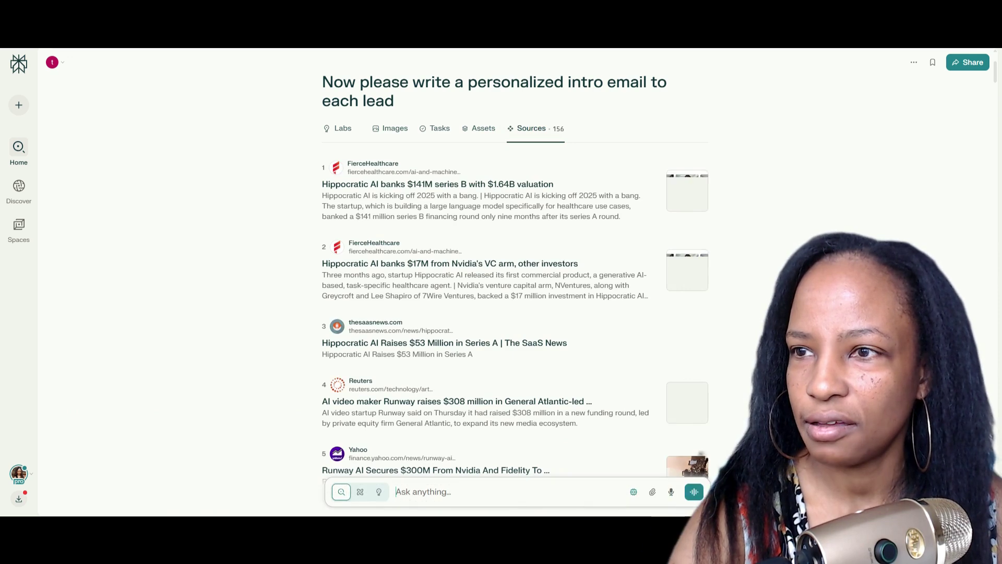
# Step: Review the intro email follow-up's generated assets and open the New York City pet grooming dashboard thread from the library
pyautogui.click(479, 128)
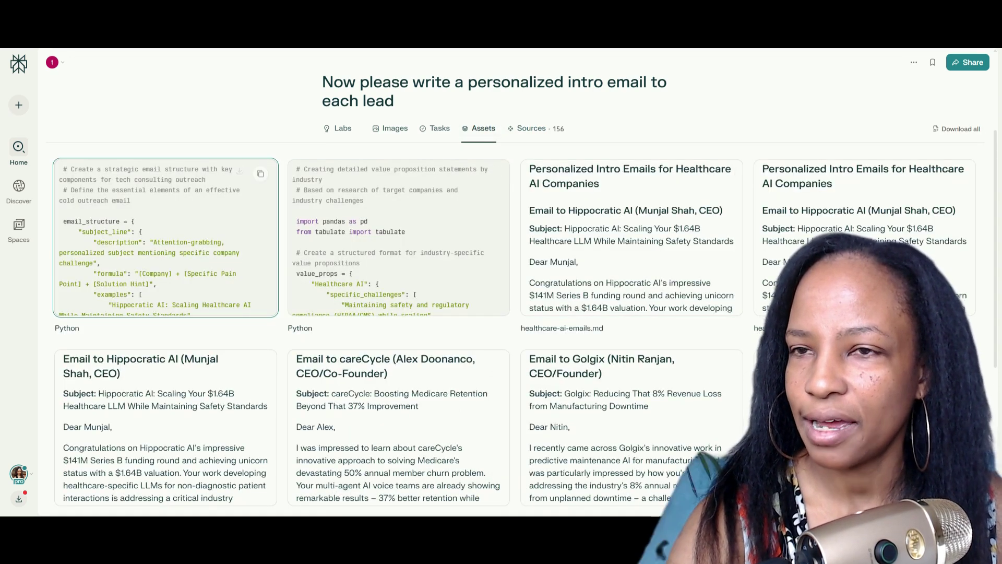
pyautogui.moveTo(19, 186)
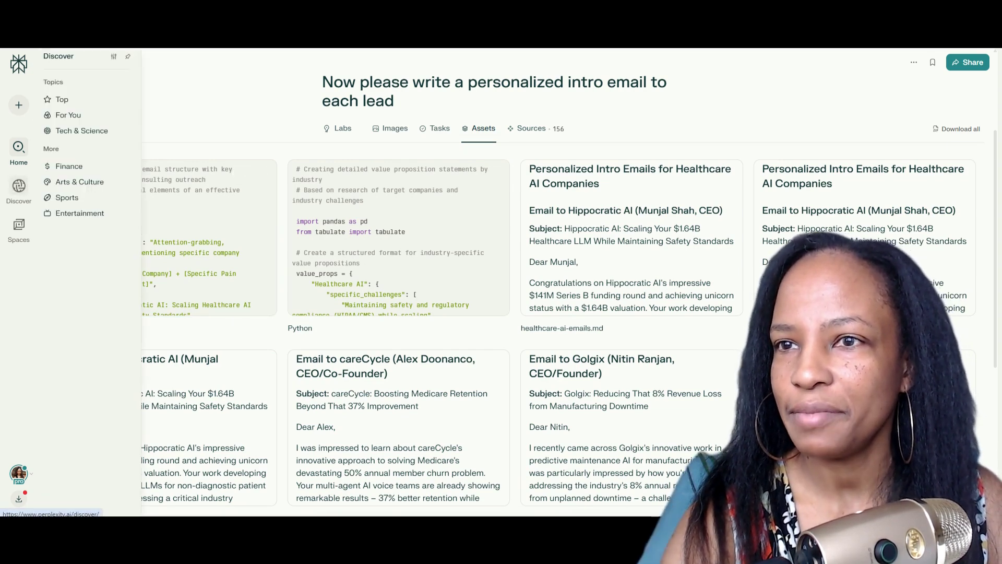
pyautogui.moveTo(19, 150)
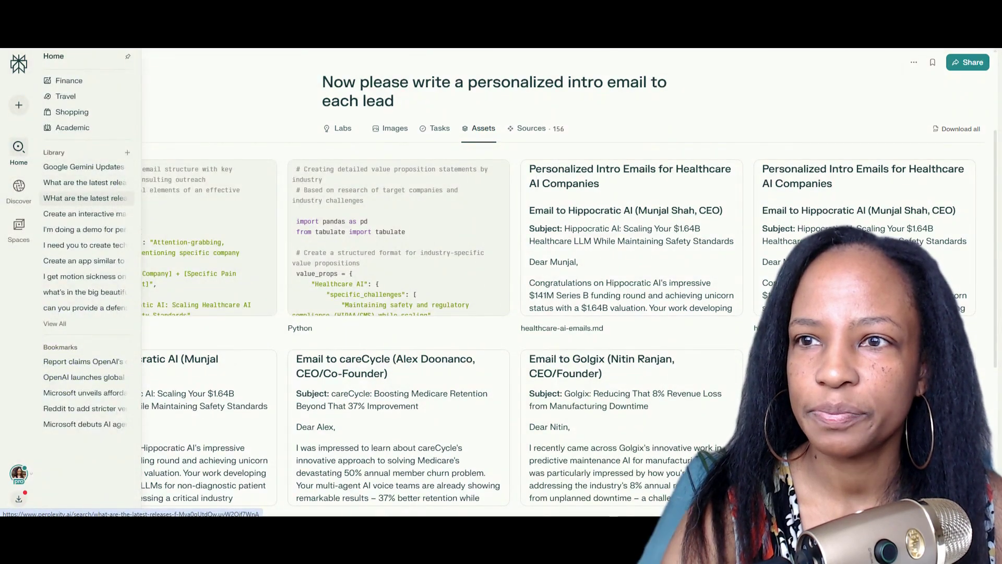
pyautogui.click(83, 213)
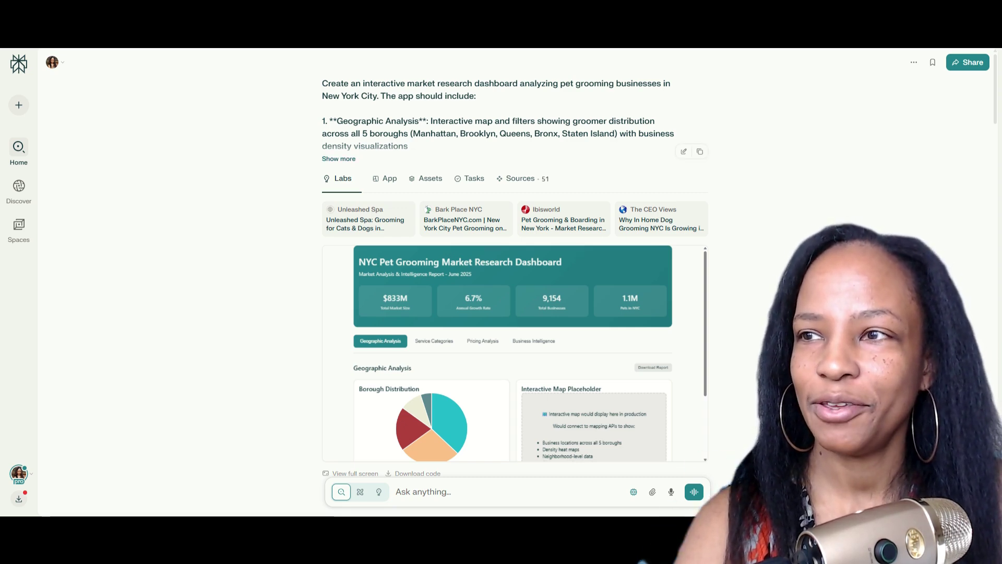
# Step: Expand the pet grooming prompt in full and look over its requirements and the dashboard preview below it
pyautogui.click(339, 158)
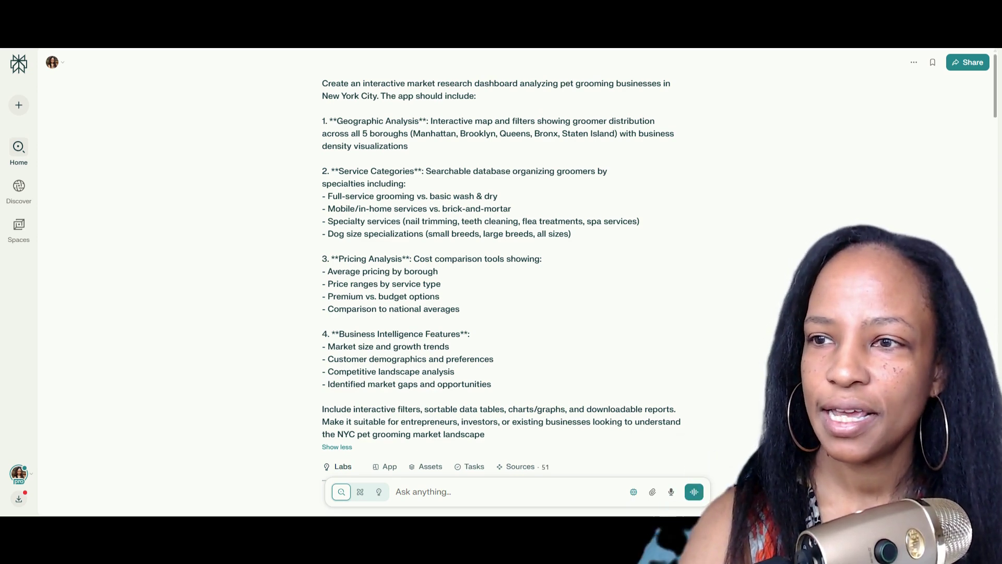
pyautogui.scroll(-2, 514, 261)
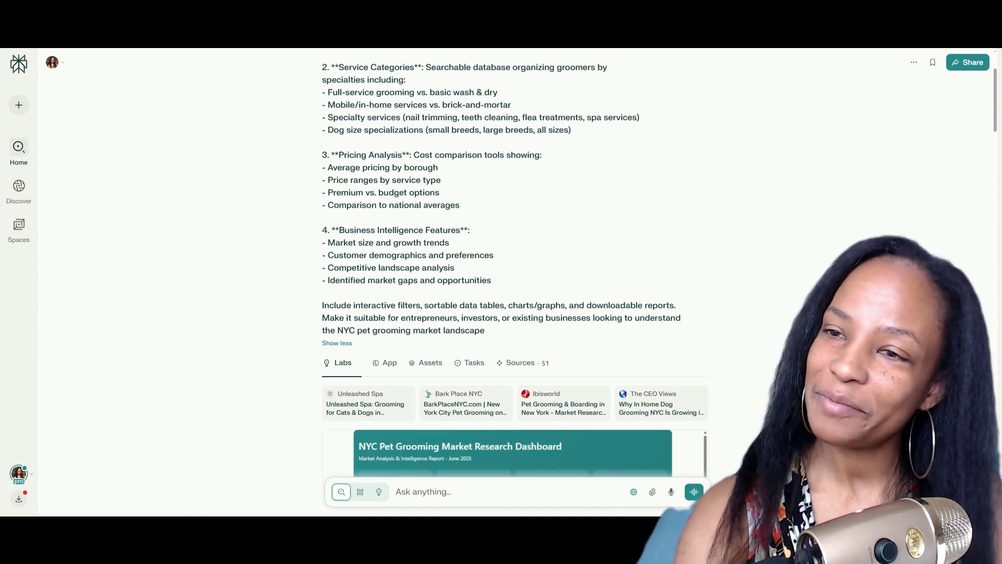
pyautogui.scroll(-3, 514, 261)
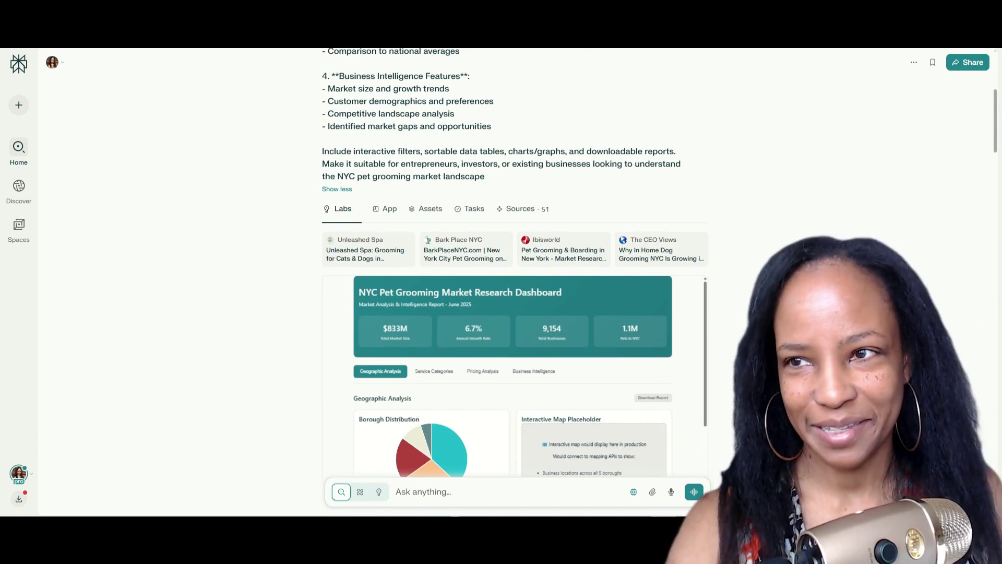
pyautogui.scroll(-5, 514, 261)
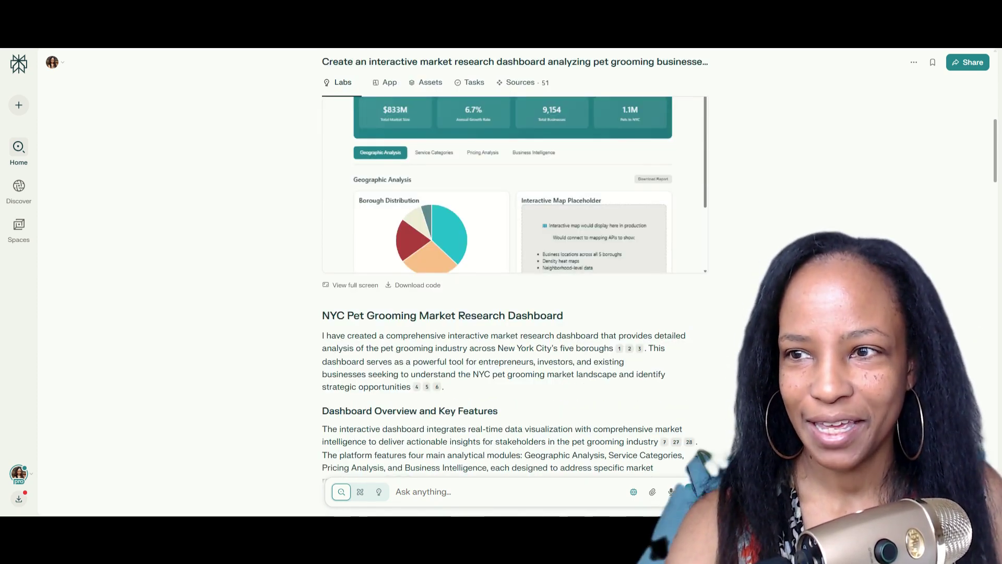
pyautogui.scroll(2, 514, 260)
pyautogui.scroll(1, 705, 455)
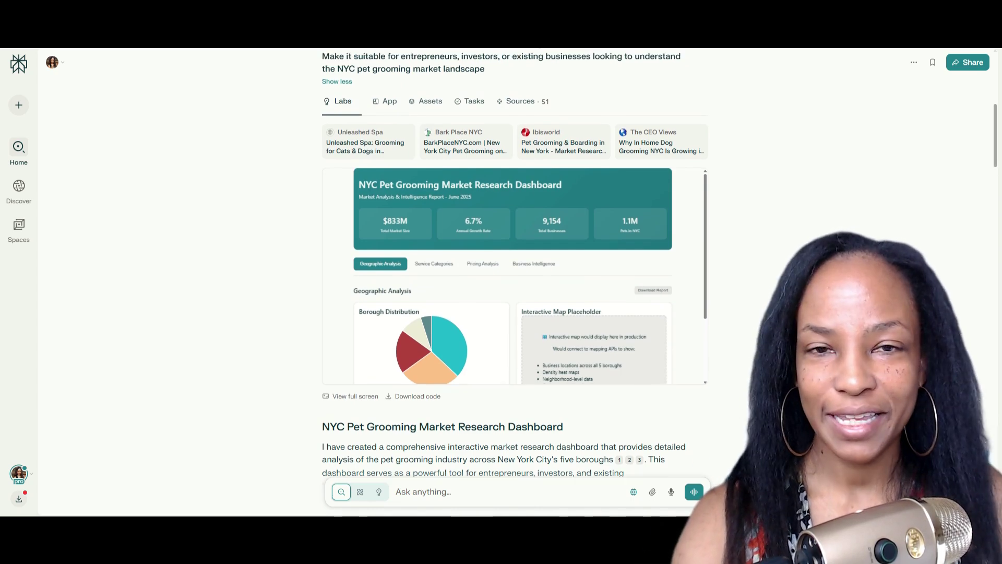
pyautogui.scroll(7, 514, 282)
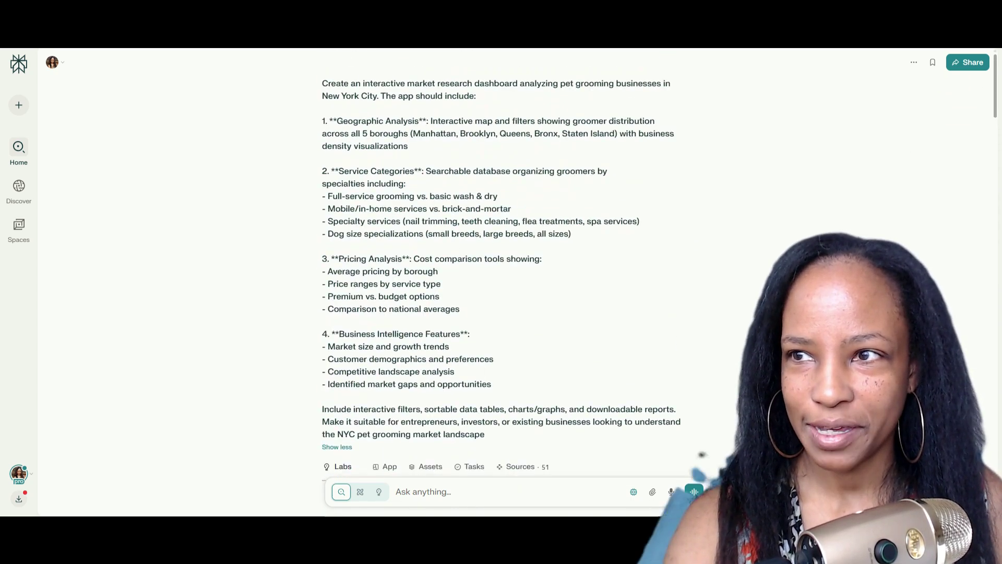
# Step: Read through the pet grooming report, including its borough, service category and pricing charts, down to the conclusion and market outlook
pyautogui.scroll(-15, 514, 282)
pyautogui.scroll(3, 514, 282)
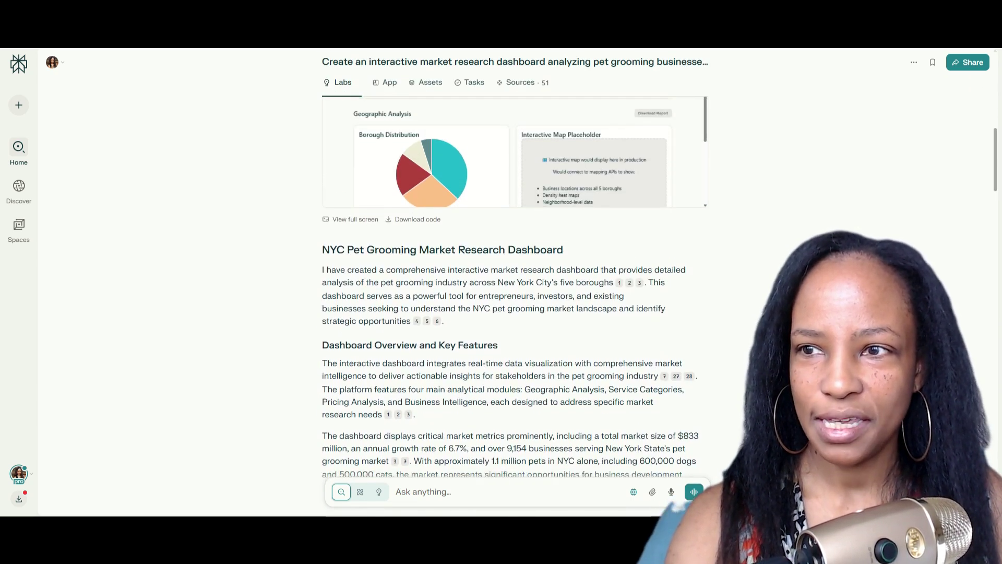
pyautogui.scroll(-3, 514, 282)
pyautogui.scroll(-1, 514, 281)
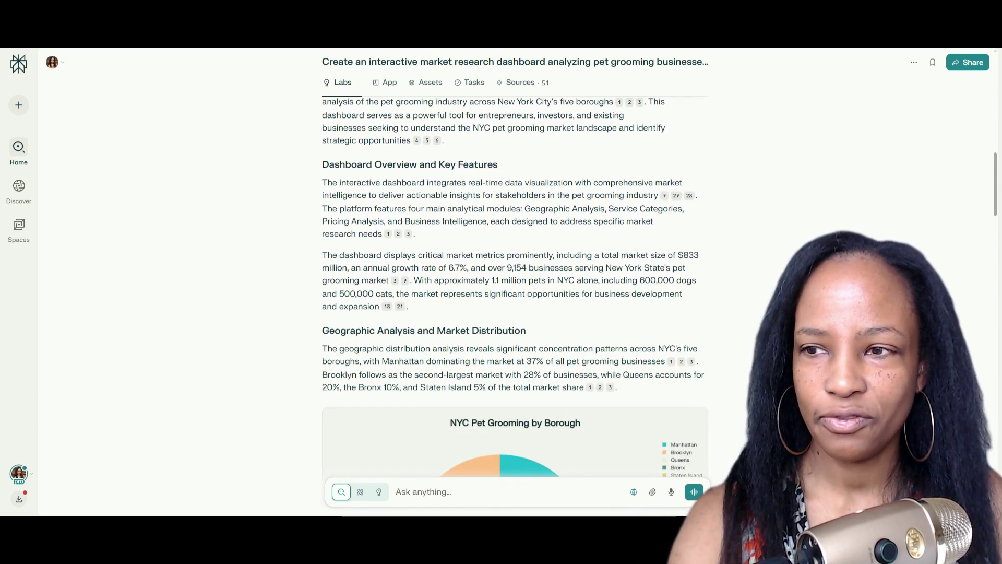
pyautogui.scroll(-5, 514, 282)
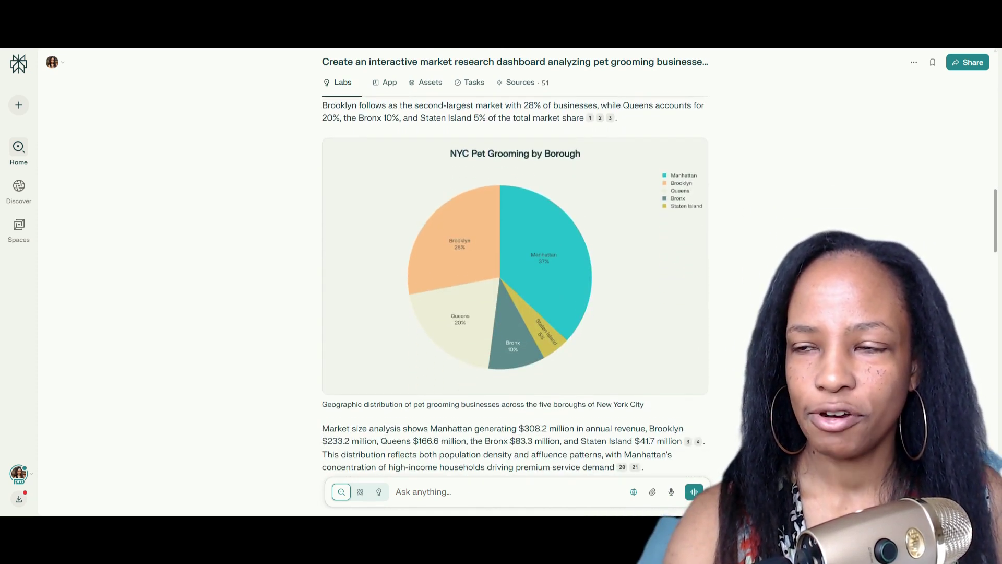
pyautogui.scroll(-8, 514, 282)
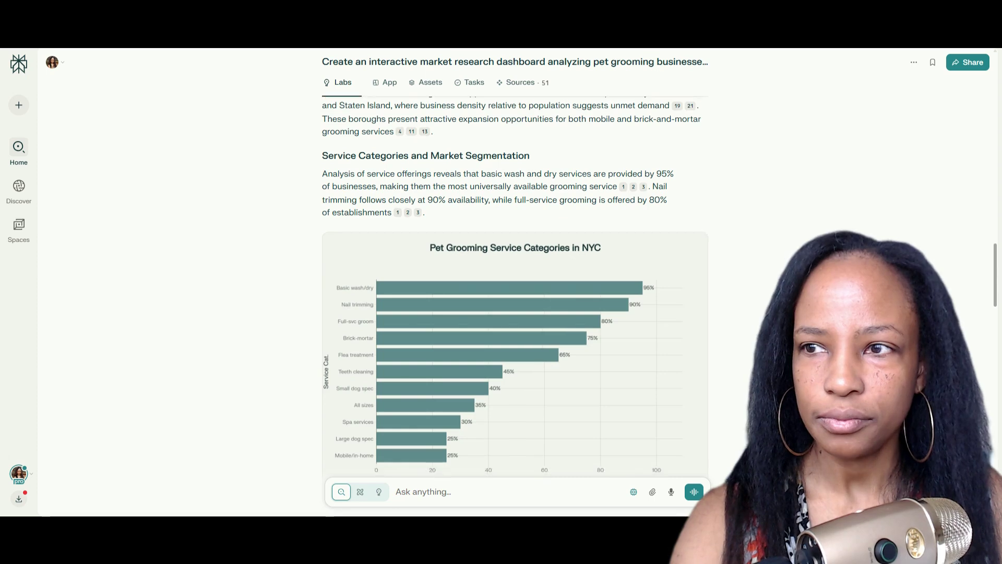
pyautogui.scroll(-1, 514, 282)
pyautogui.scroll(-7, 514, 281)
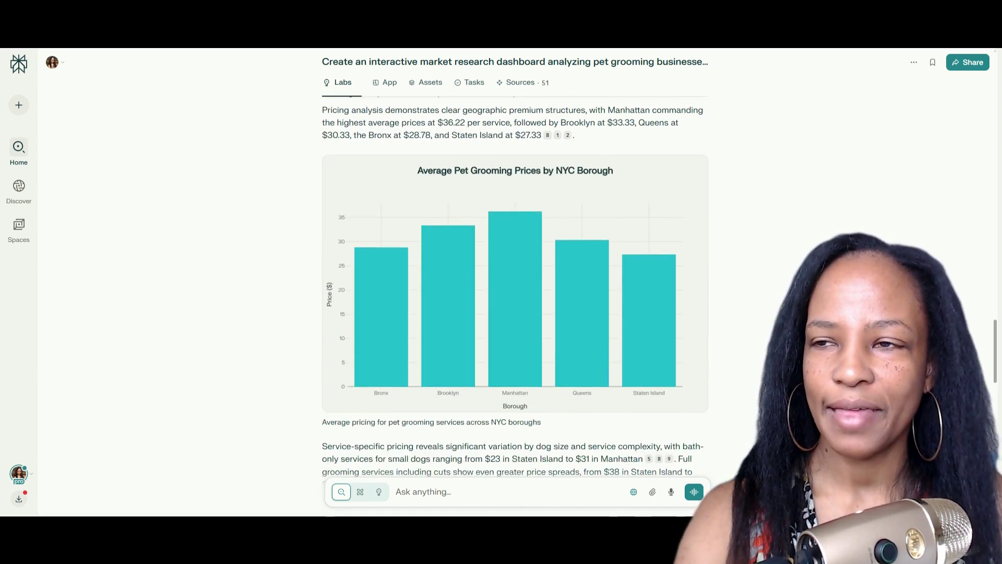
pyautogui.scroll(-12, 514, 282)
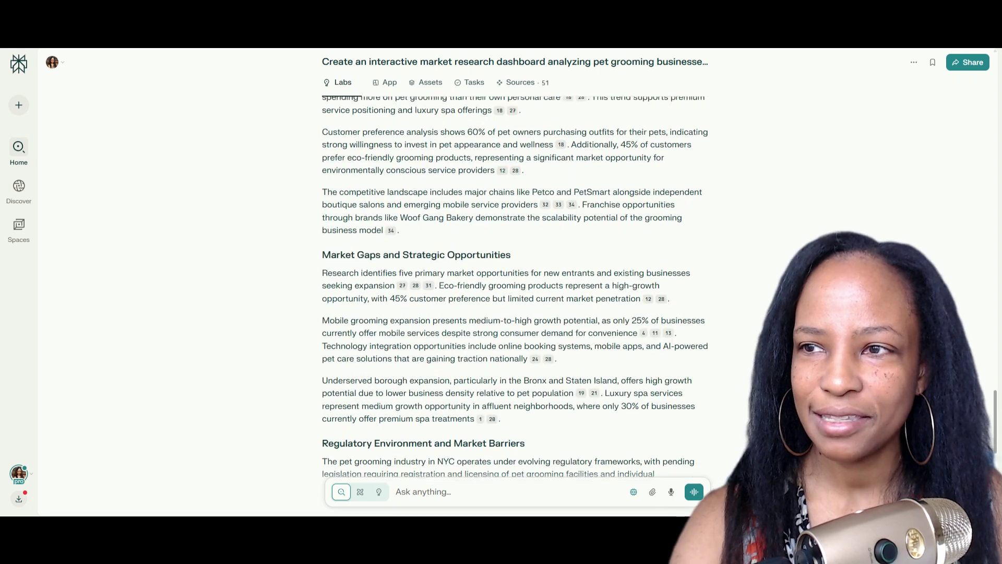
pyautogui.scroll(-3, 514, 282)
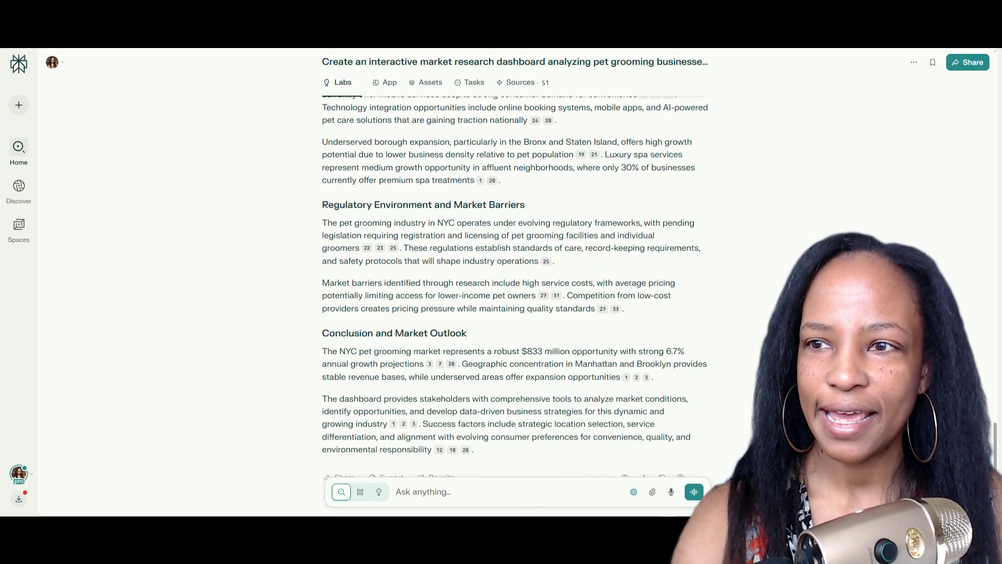
# Step: Open the pet grooming answer's app view and highlight the Total Market Size figure in the dashboard header
pyautogui.scroll(20, 514, 282)
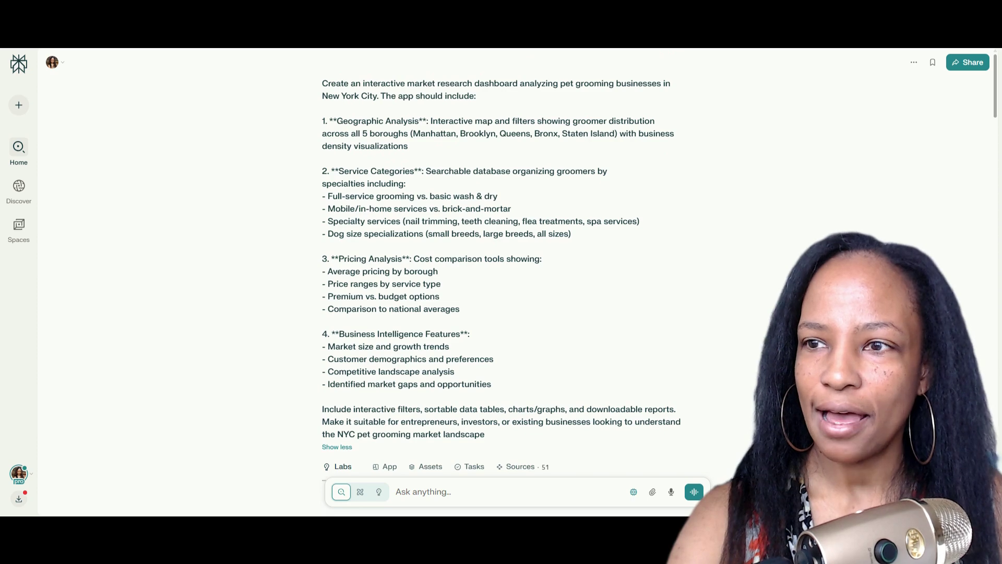
pyautogui.scroll(-5, 514, 281)
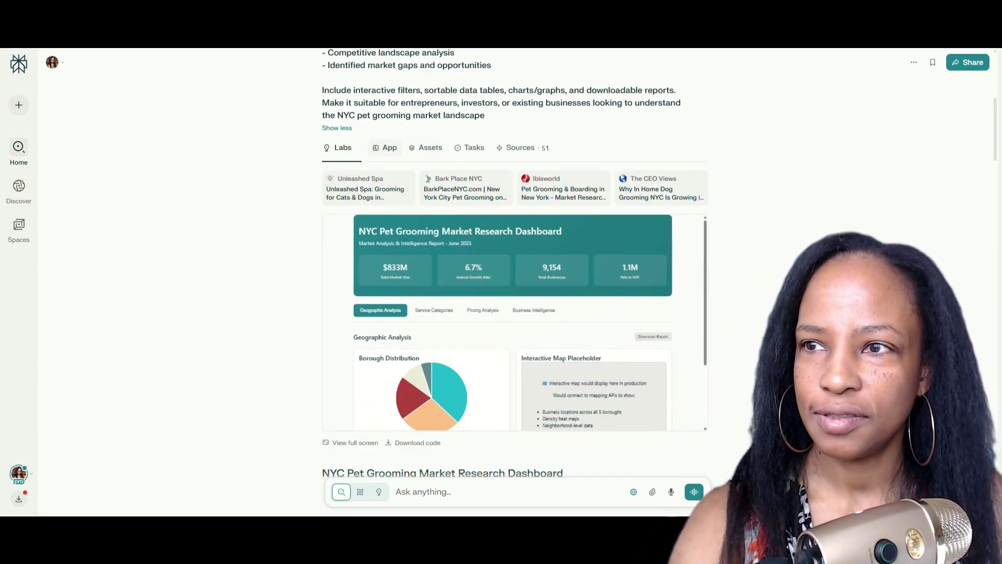
pyautogui.click(384, 147)
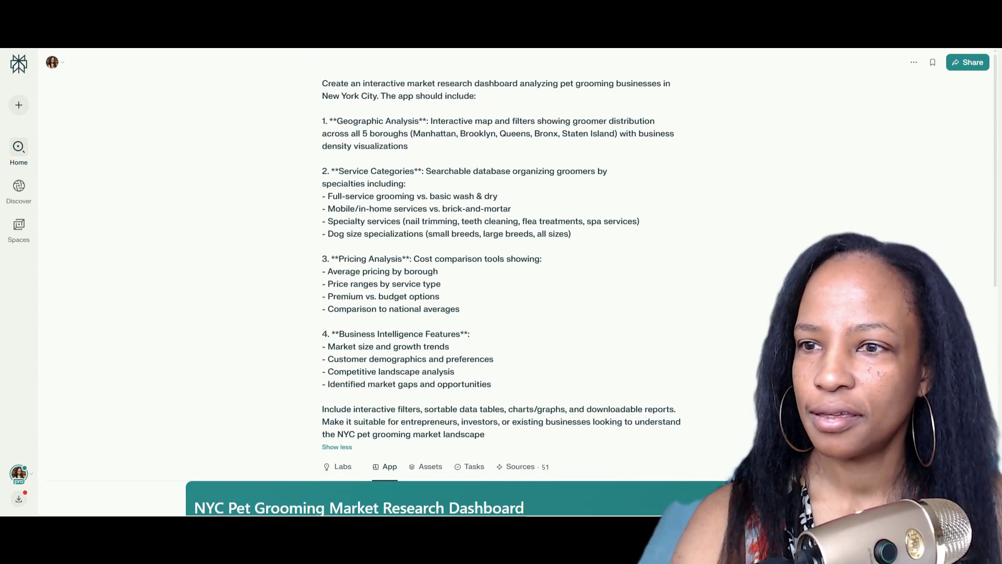
pyautogui.scroll(-7, 511, 282)
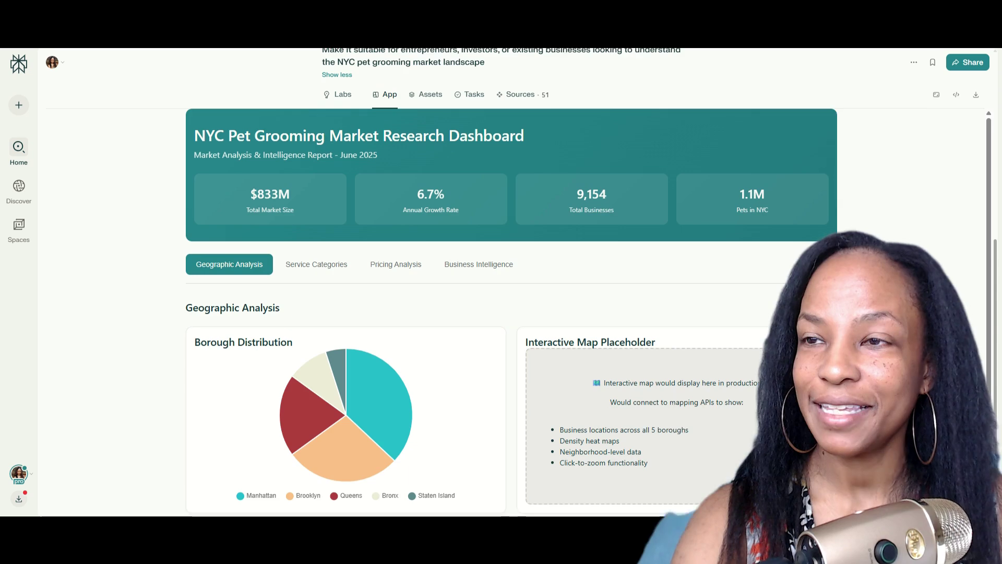
pyautogui.scroll(-1, 511, 281)
pyautogui.scroll(1, 316, 250)
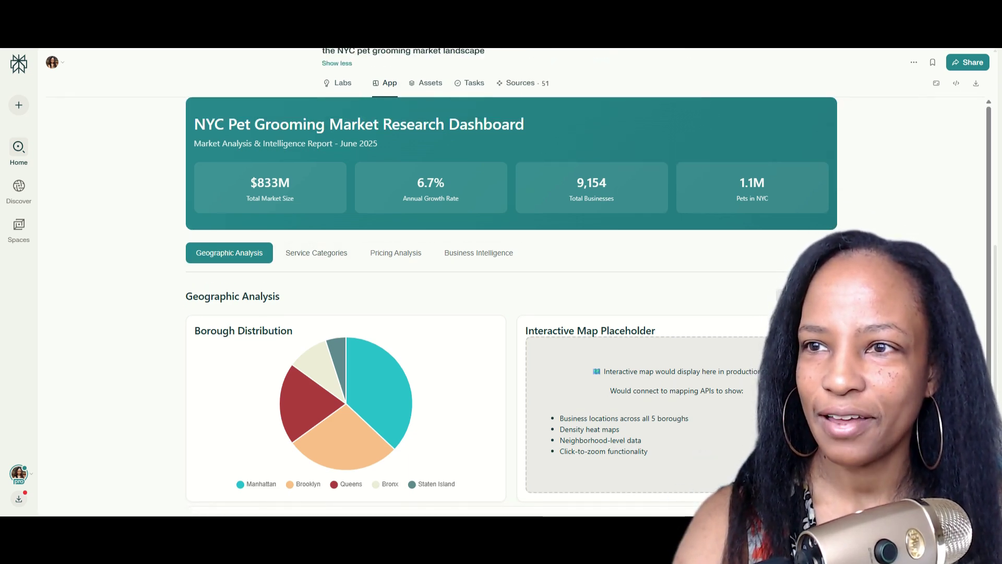
pyautogui.moveTo(249, 182); pyautogui.dragTo(294, 199)
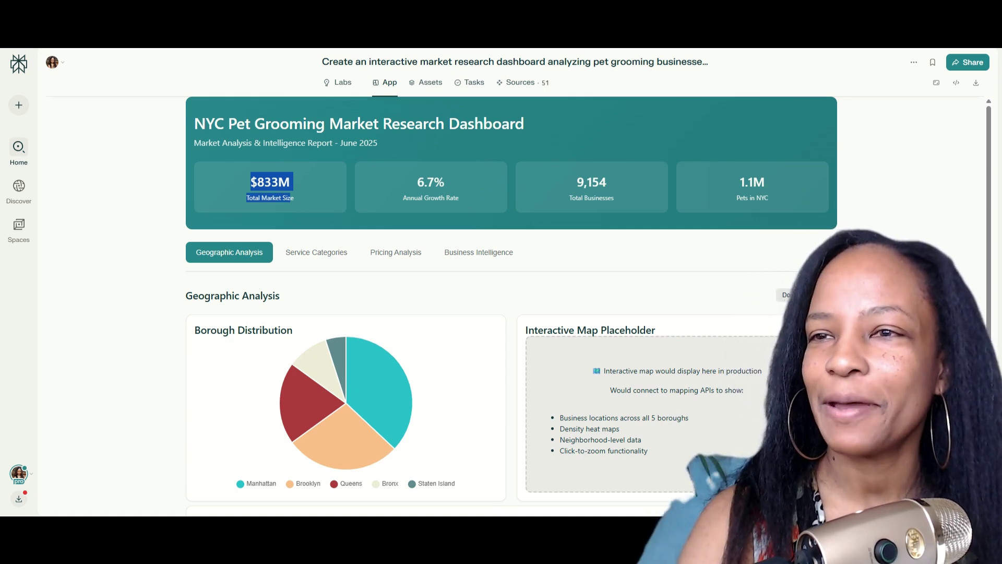
# Step: Look through the dashboard's Service Categories, Pricing Analysis and Business Intelligence sections
pyautogui.click(316, 252)
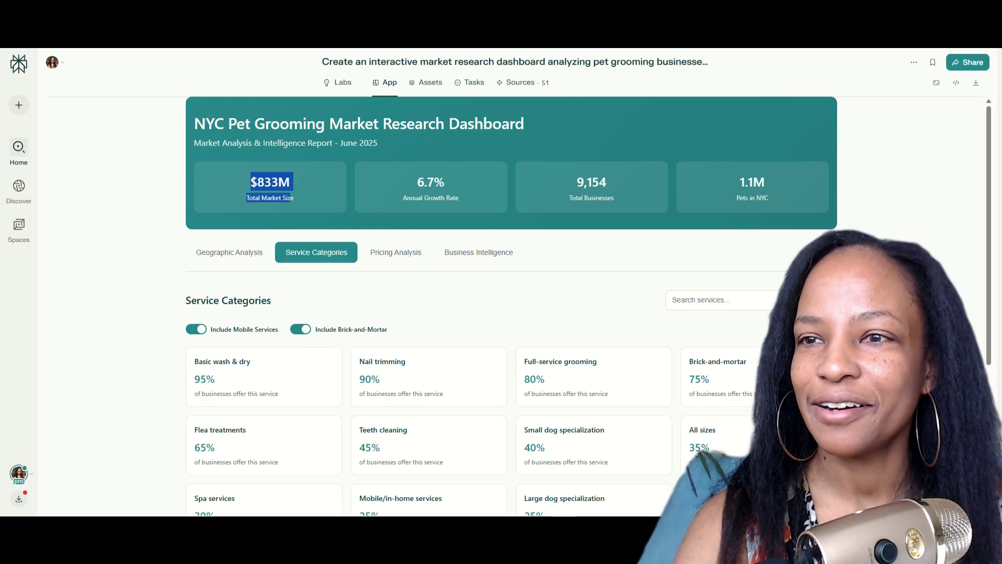
pyautogui.click(395, 252)
pyautogui.click(478, 252)
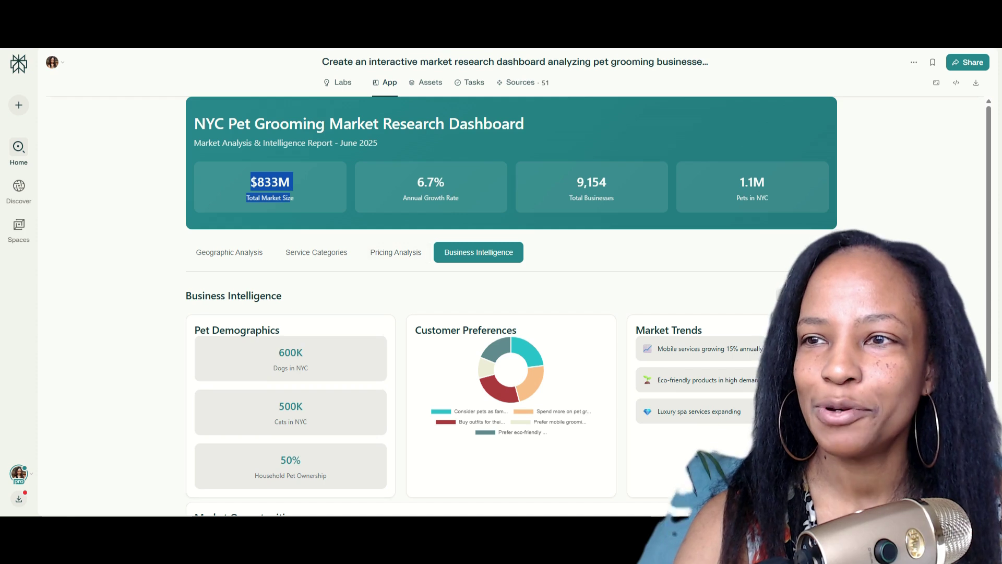
pyautogui.click(395, 252)
# Step: Return to the dashboard's Geographic Analysis section and inspect individual slices of the Borough Distribution pie chart, including Bronx and Queens
pyautogui.click(229, 252)
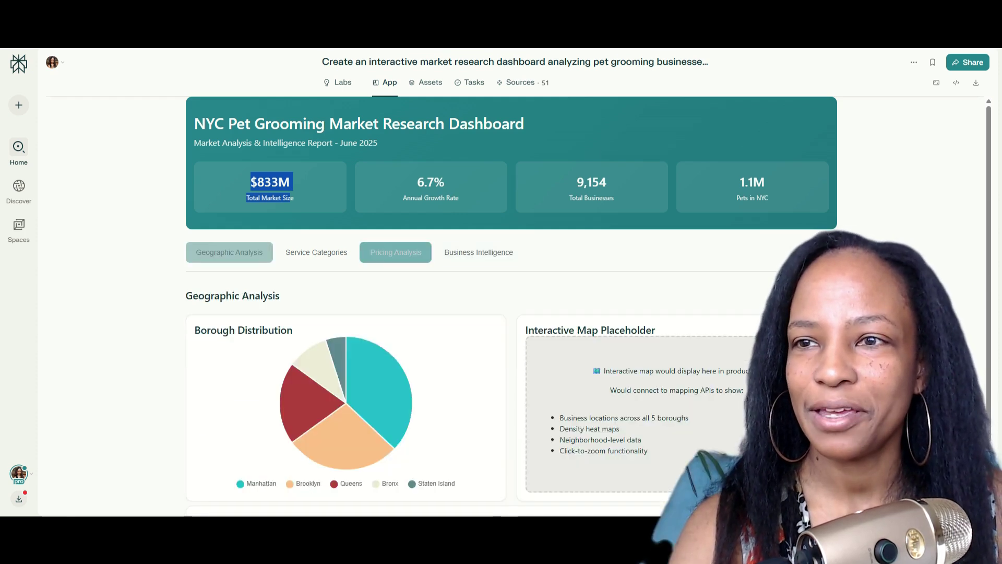
pyautogui.moveTo(339, 368)
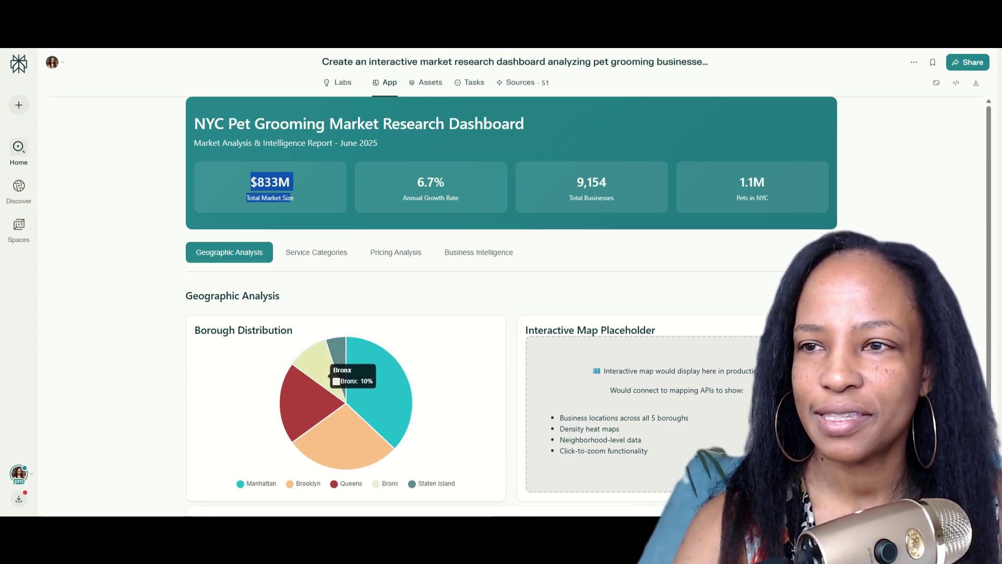
pyautogui.moveTo(320, 407)
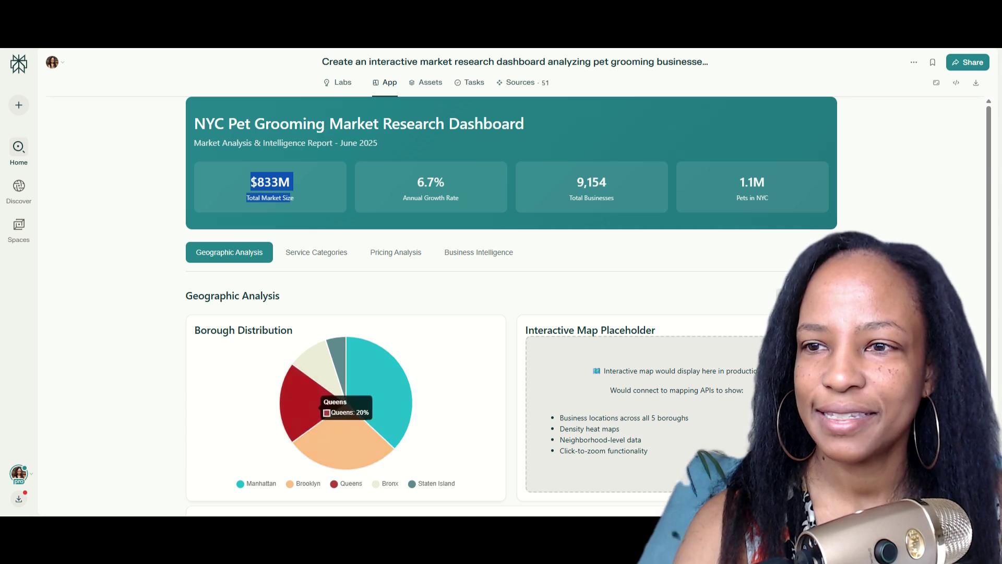
pyautogui.moveTo(377, 392)
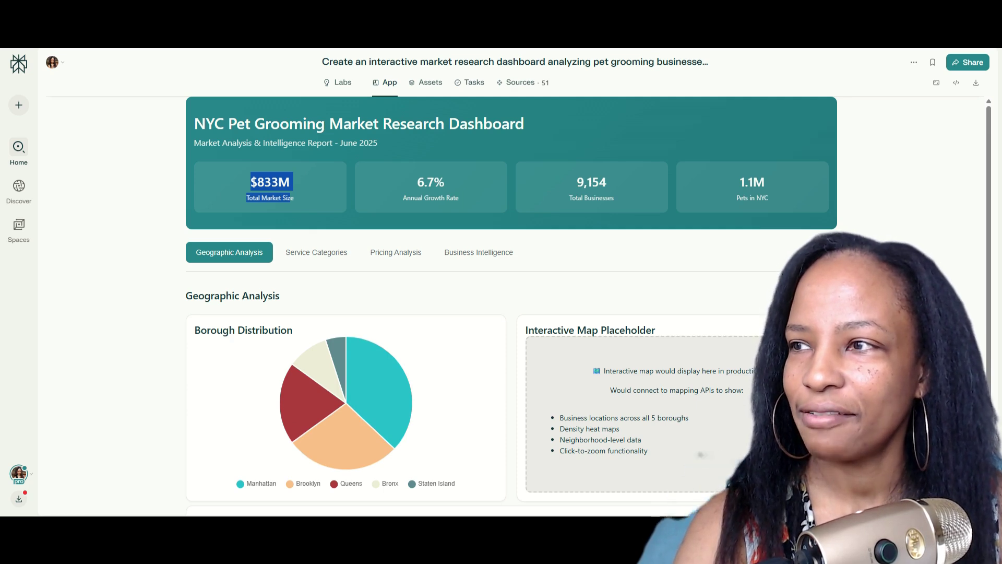
# Step: Filter the borough details by Manhattan, Brooklyn, Queens, Bronx and Staten Island in turn to compare their figures
pyautogui.scroll(-2, 511, 308)
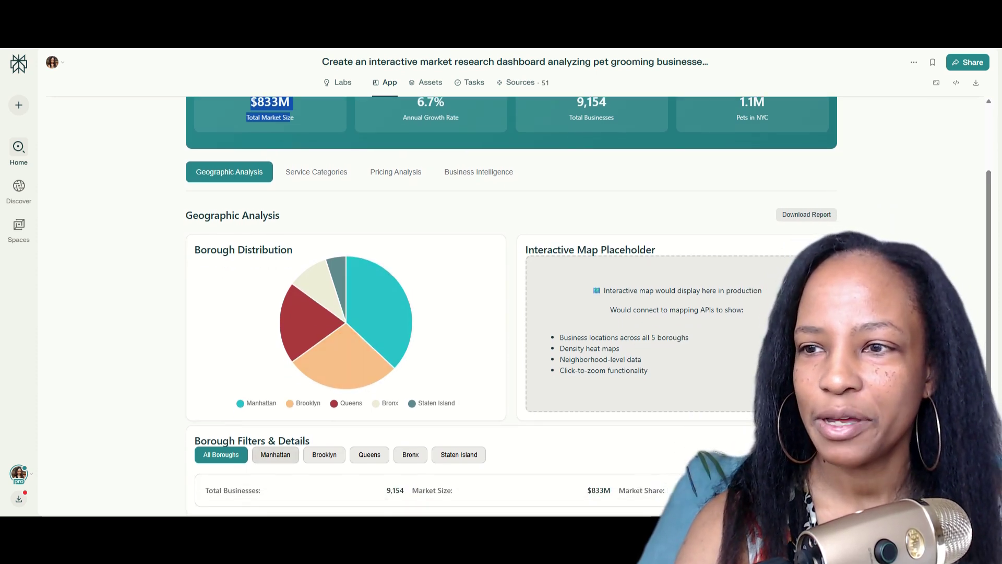
pyautogui.click(275, 454)
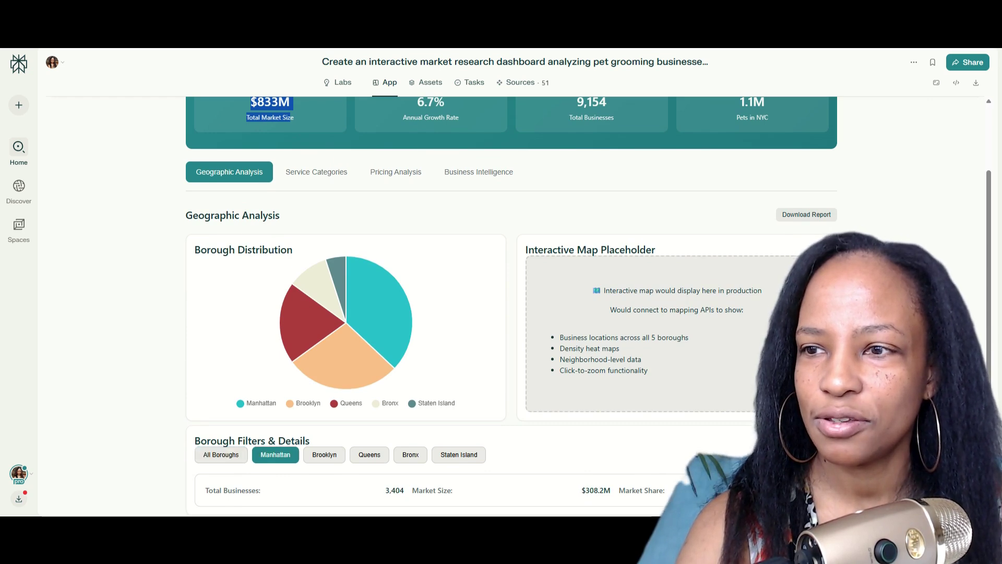
pyautogui.click(324, 454)
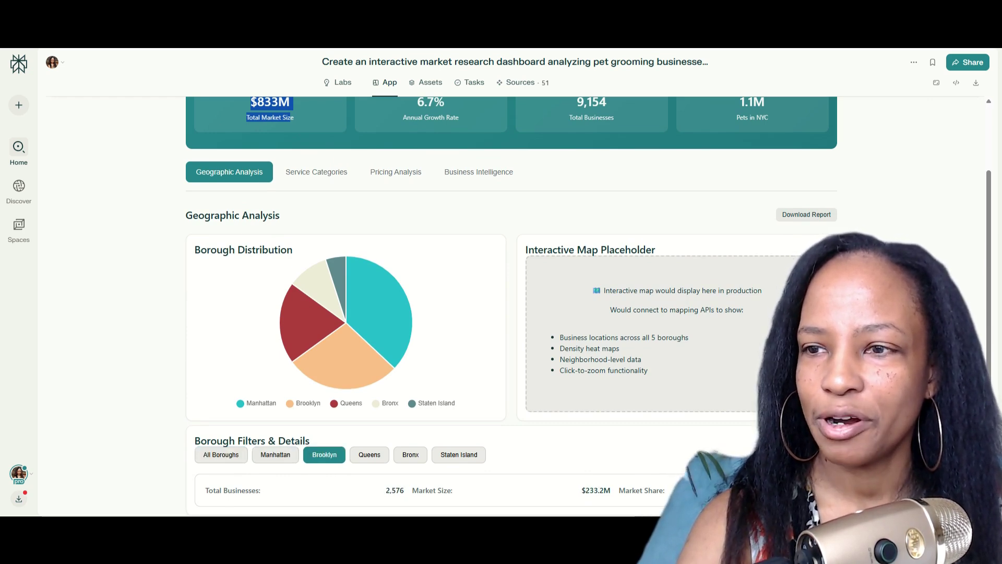
pyautogui.click(369, 454)
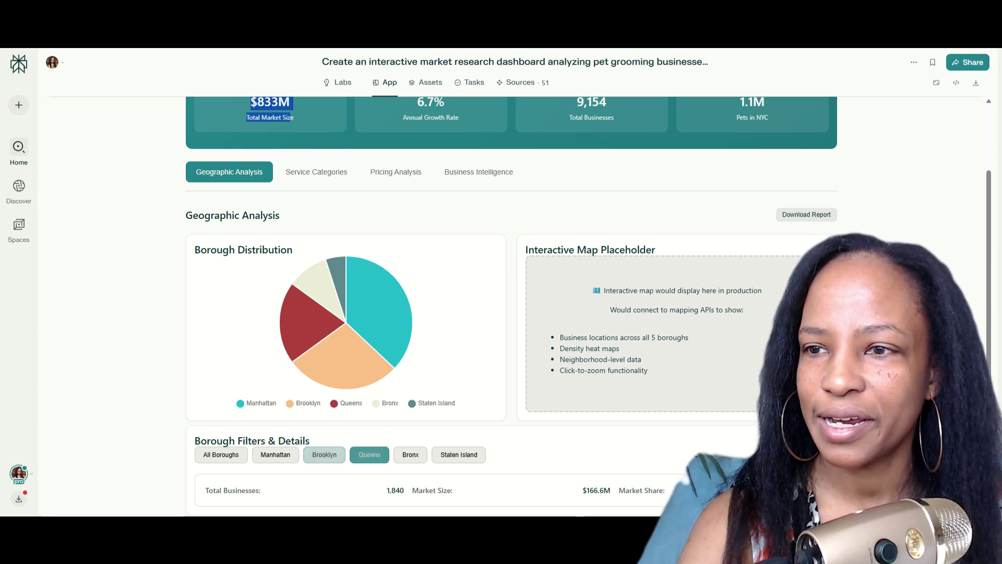
pyautogui.click(411, 454)
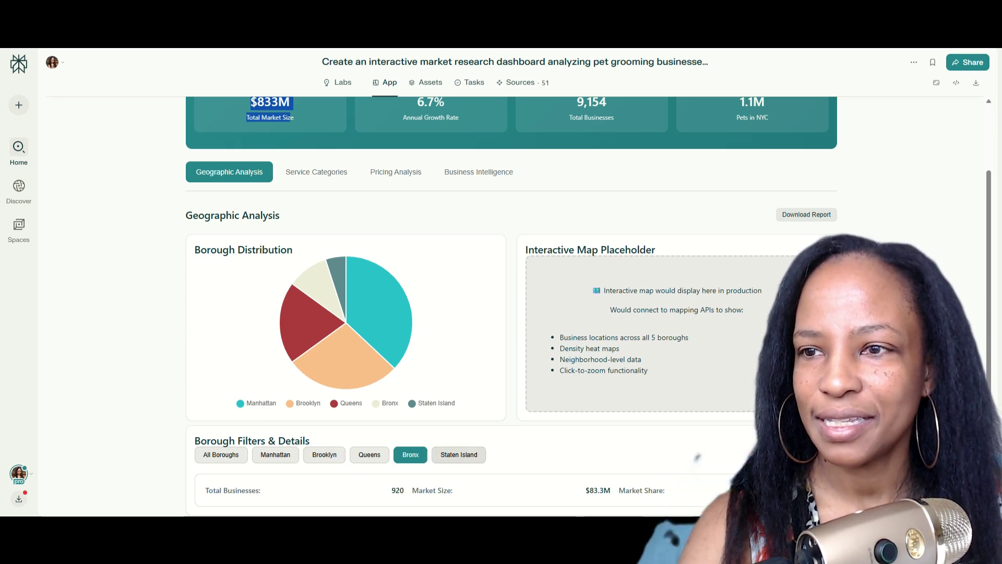
pyautogui.click(459, 454)
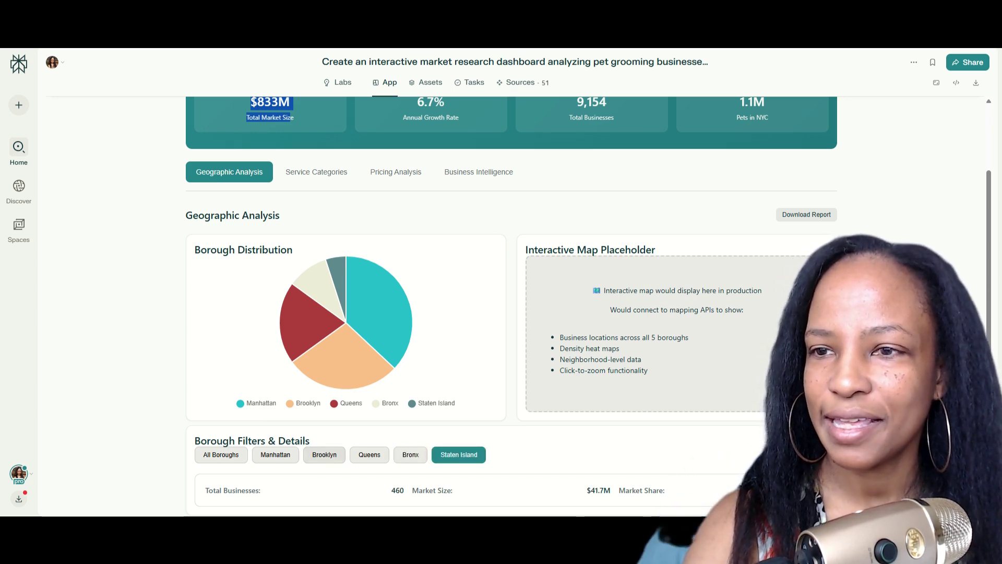
# Step: Cycle through the borough filters again, from Manhattan to Staten Island, comparing each borough's total businesses and market size
pyautogui.click(275, 454)
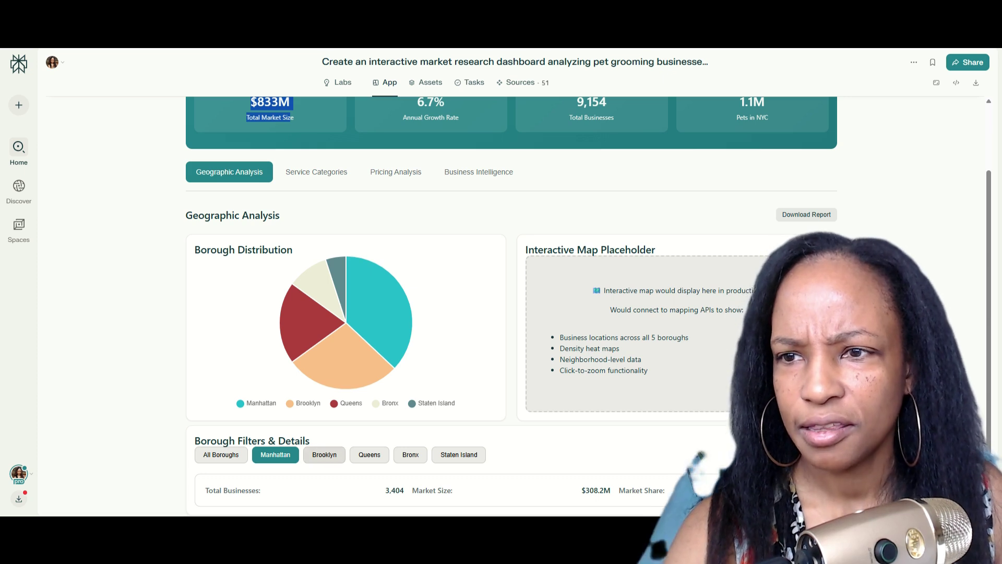
pyautogui.click(324, 454)
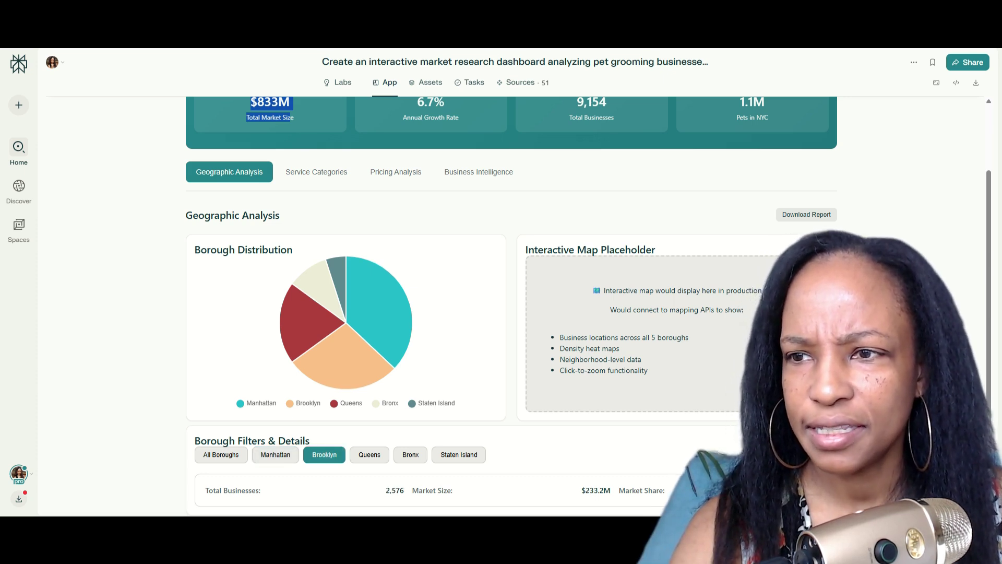
pyautogui.click(368, 454)
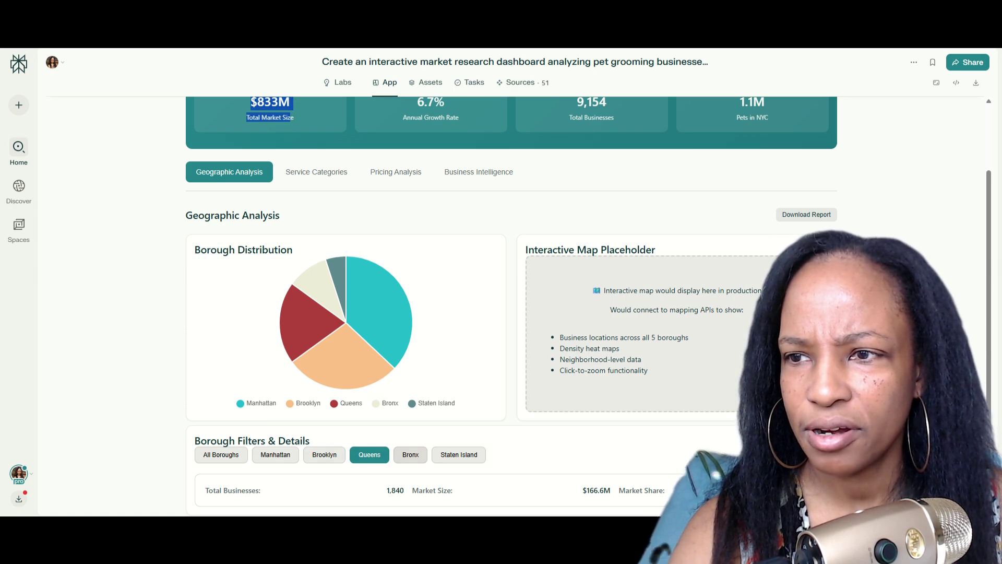
pyautogui.click(410, 454)
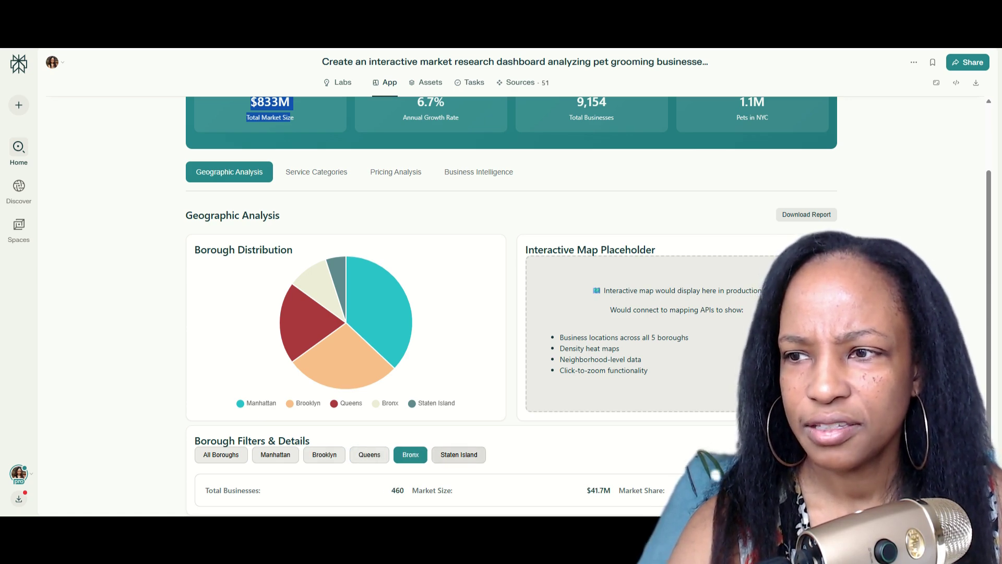
pyautogui.click(458, 454)
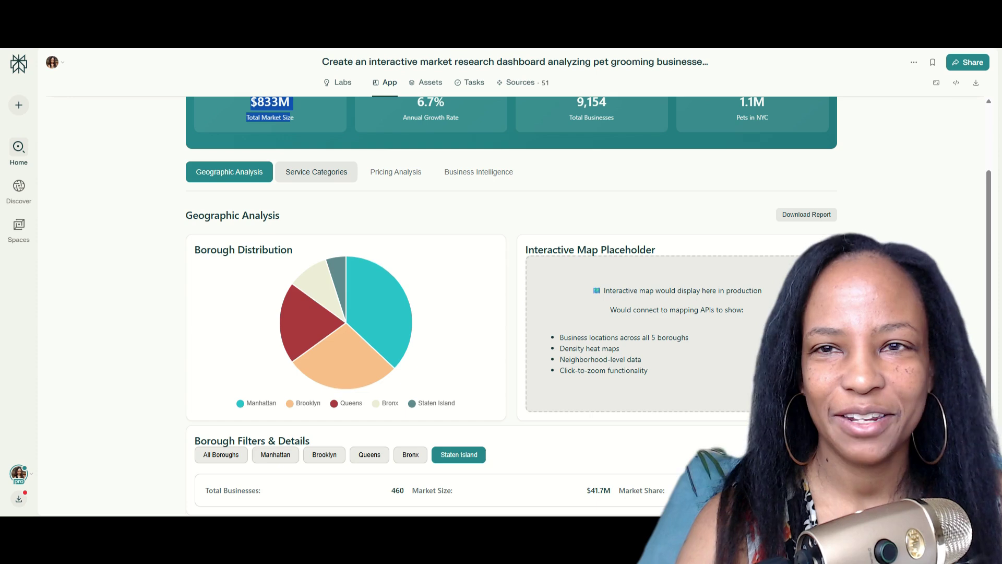
# Step: Open the Service Categories section and switch Include Mobile Services off and on to compare the listed services
pyautogui.click(316, 172)
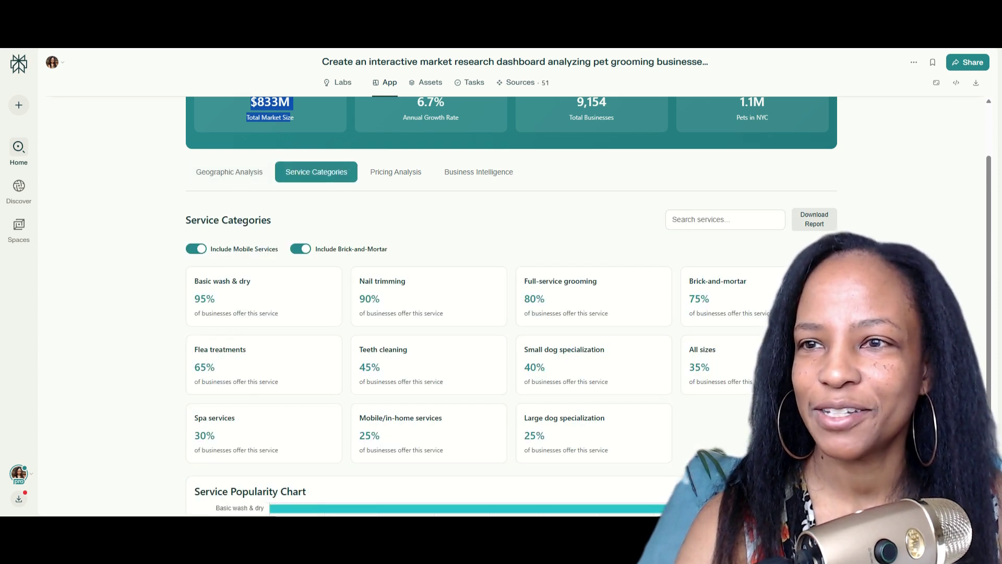
pyautogui.click(195, 248)
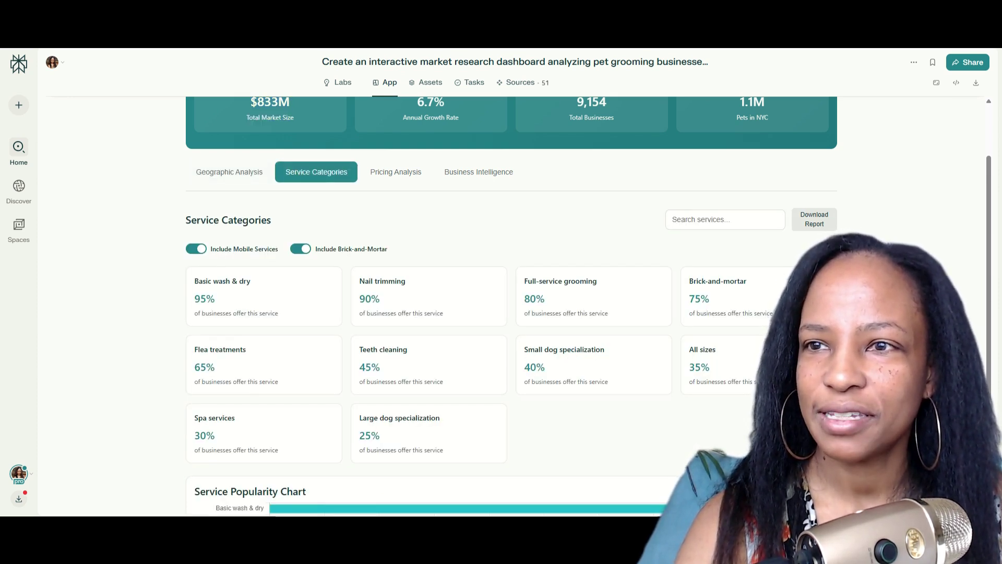
pyautogui.click(196, 249)
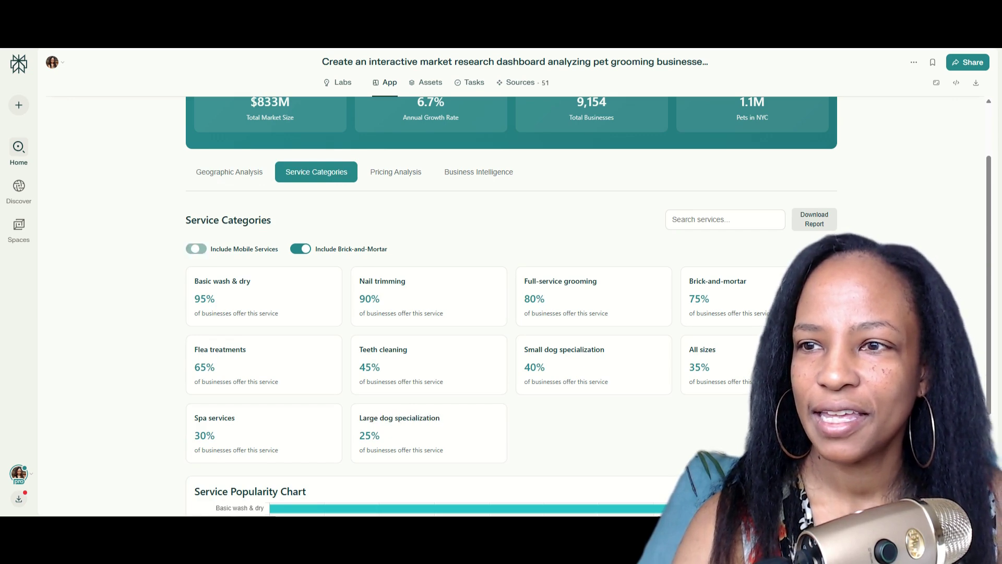
pyautogui.click(196, 248)
pyautogui.click(195, 249)
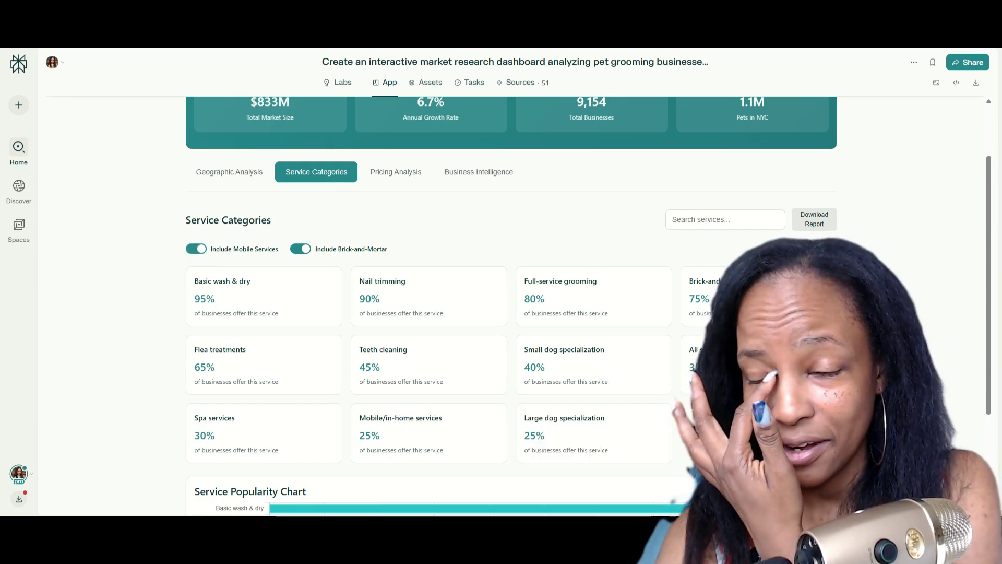
pyautogui.click(195, 248)
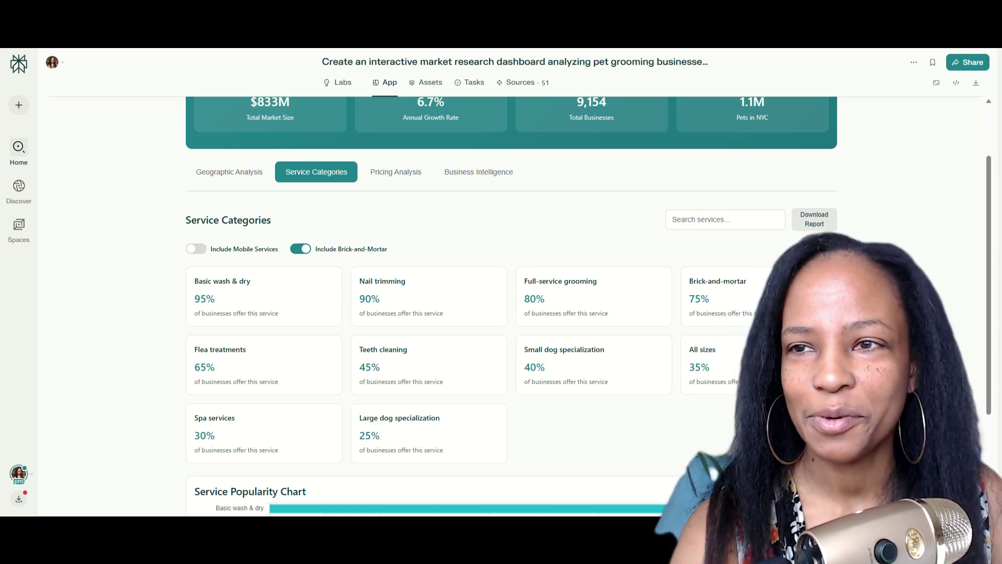
pyautogui.click(196, 248)
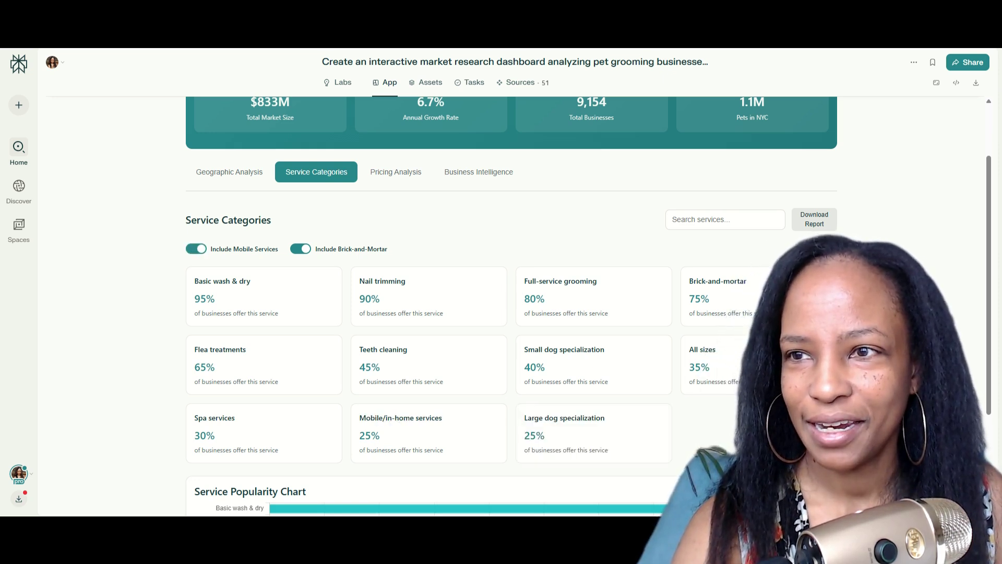
# Step: Switch Include Brick-and-Mortar off and back on, then look over the service search field and the Service Popularity Chart
pyautogui.click(300, 249)
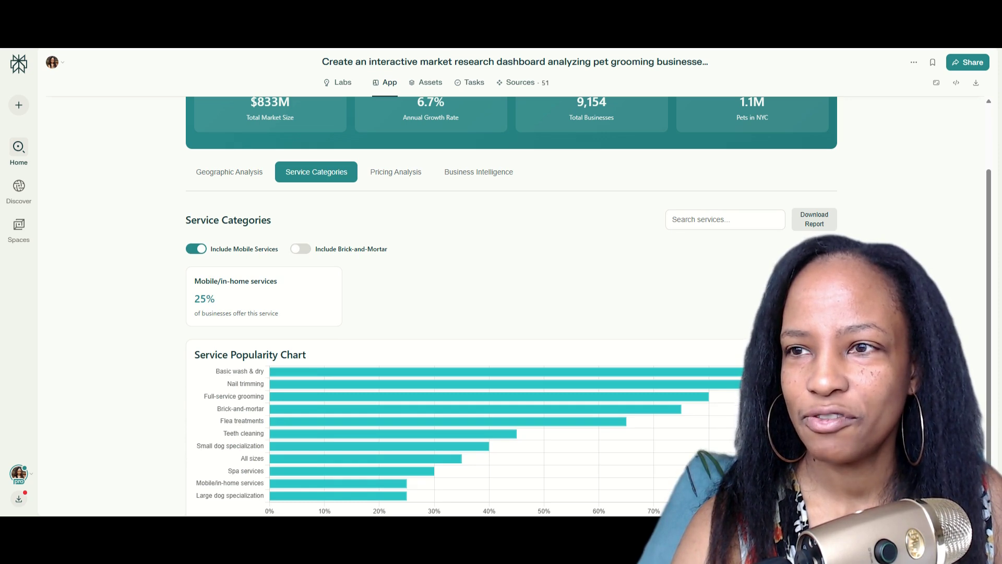
pyautogui.click(300, 248)
pyautogui.click(725, 219)
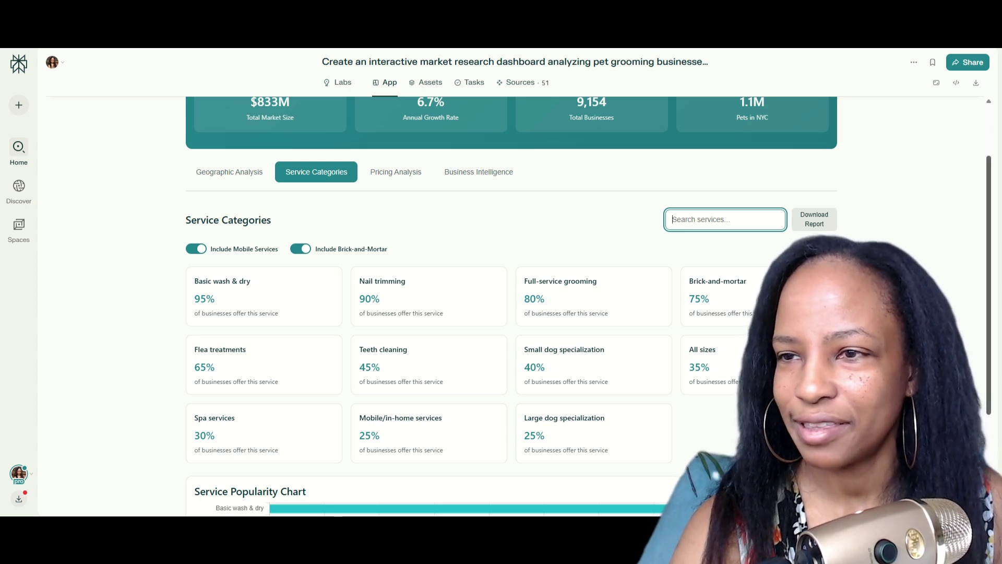
pyautogui.scroll(-3, 512, 313)
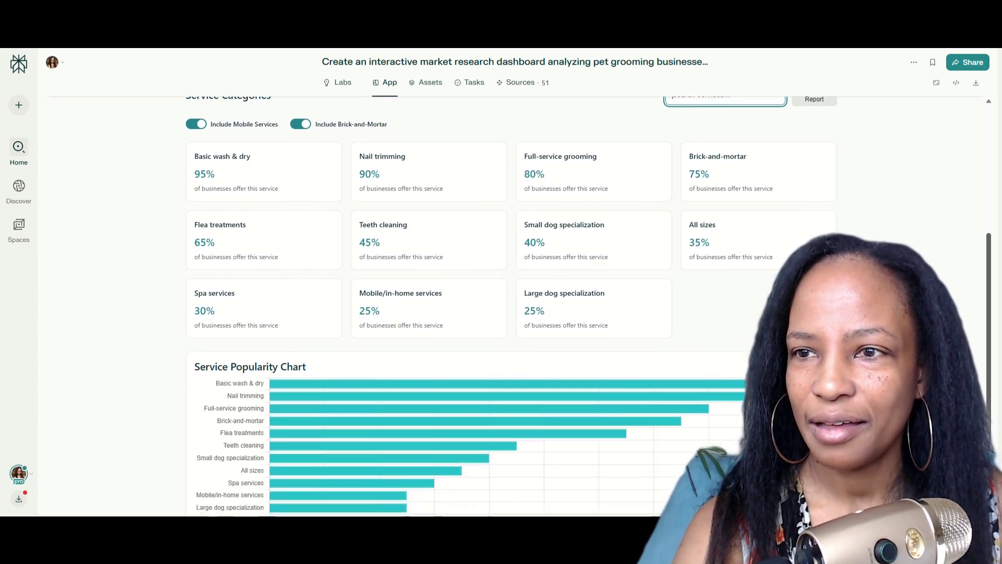
pyautogui.scroll(4, 396, 227)
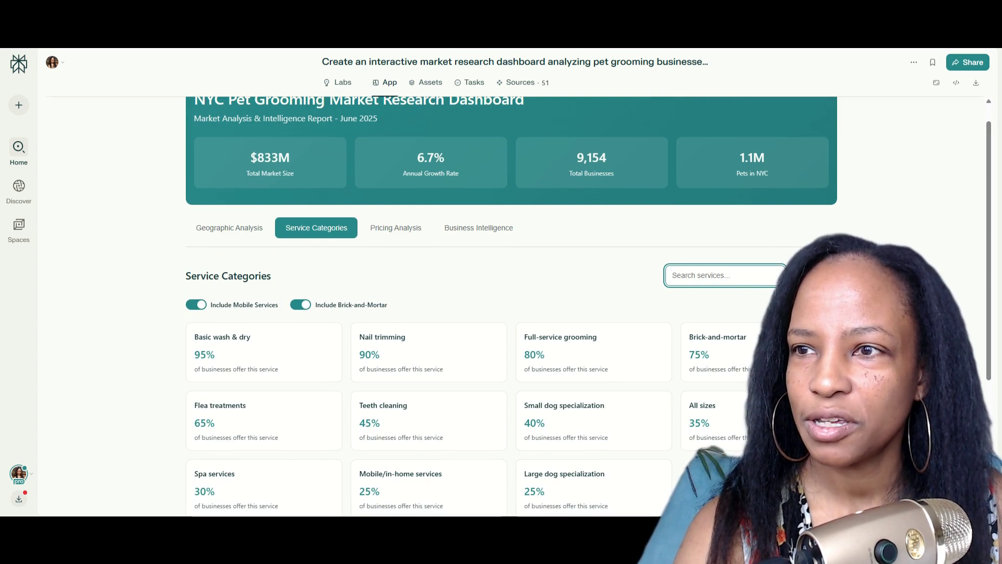
# Step: Open the Pricing Analysis section and change the service type to Bath + Cut, then Nail Trim, to compare borough prices
pyautogui.click(396, 227)
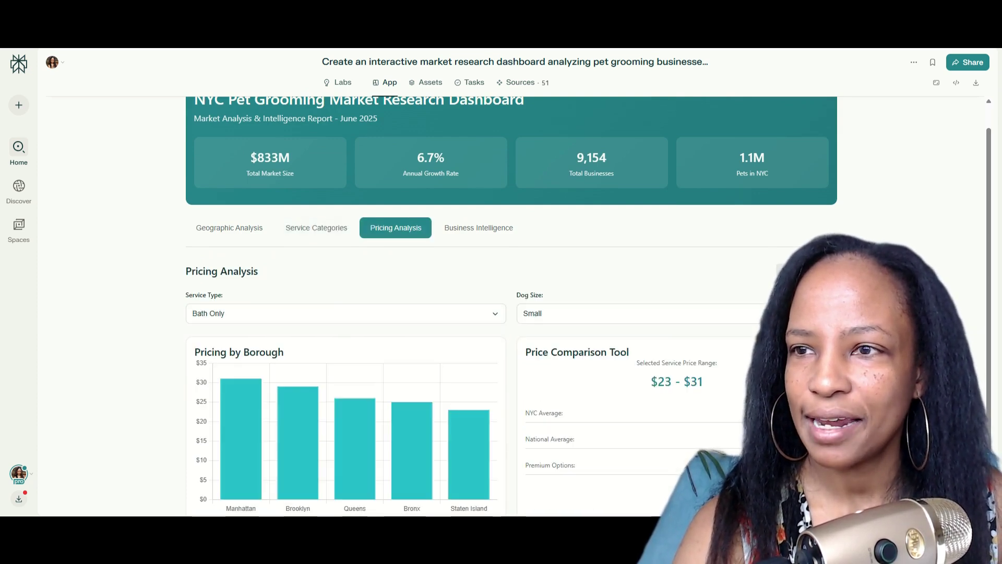
pyautogui.click(345, 313)
pyautogui.press('Escape')
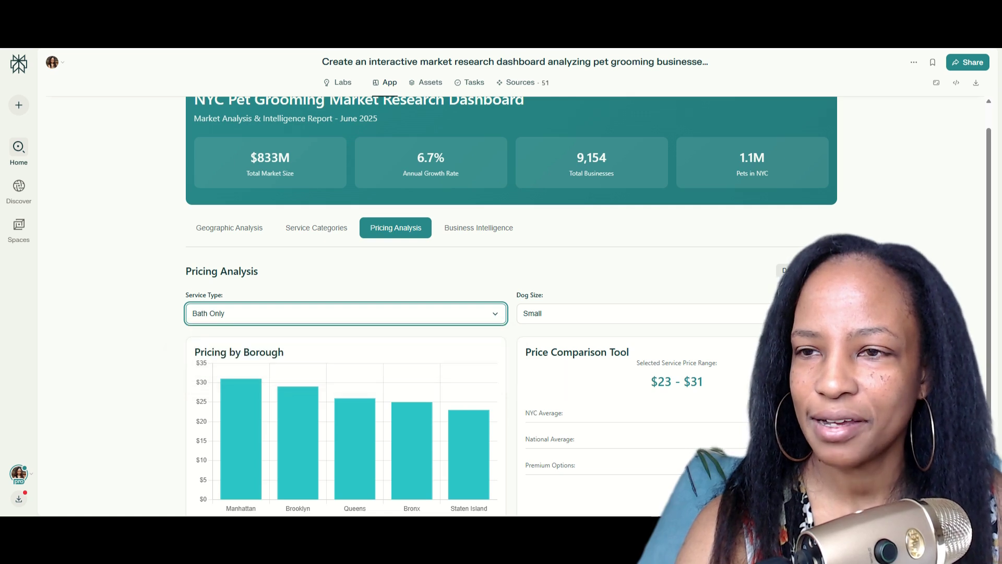
pyautogui.press('Down')
pyautogui.press('space')
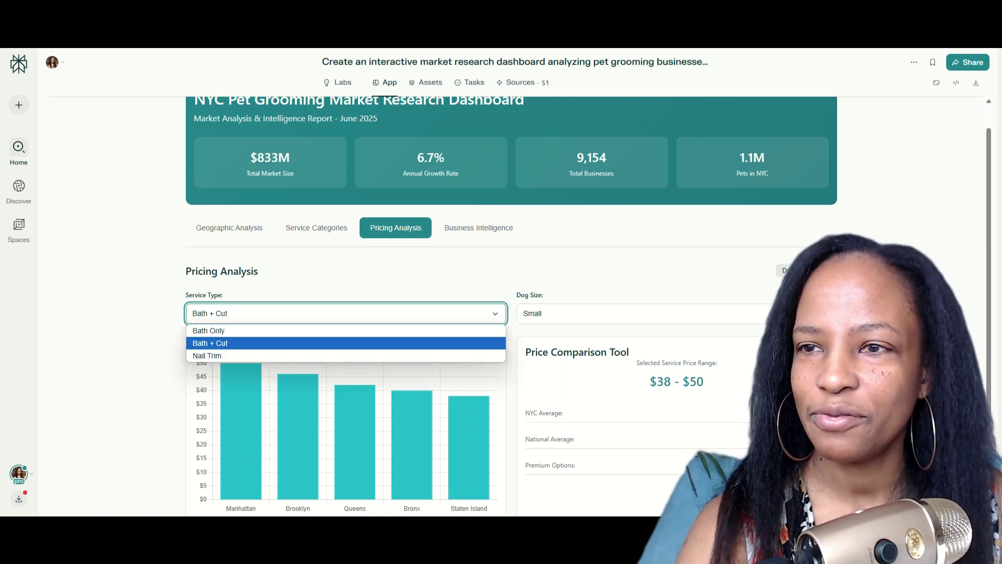
pyautogui.press('Down')
pyautogui.press('Return')
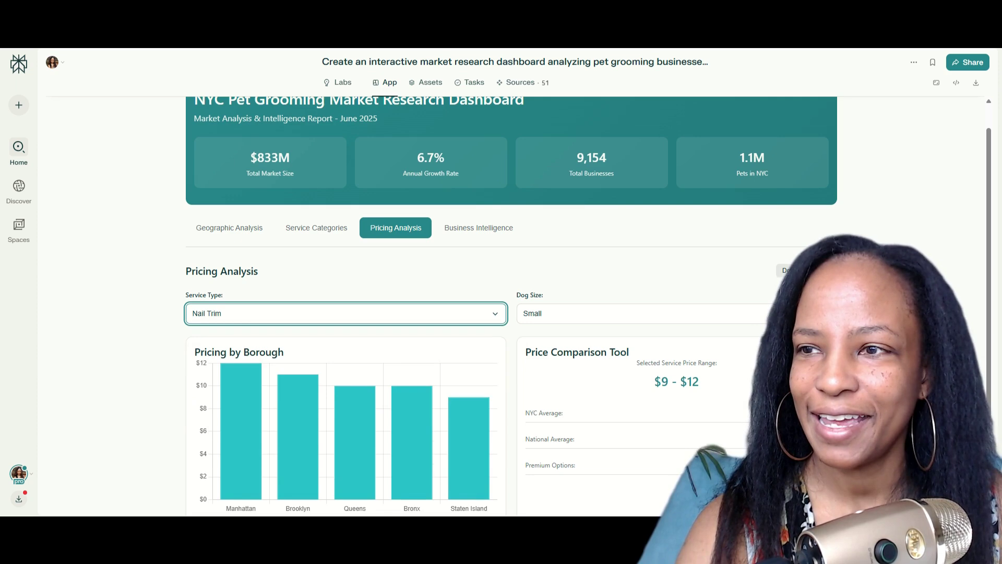
# Step: Compare Nail Trim prices by borough for Medium and then Large dogs
pyautogui.press('Tab')
pyautogui.press('space')
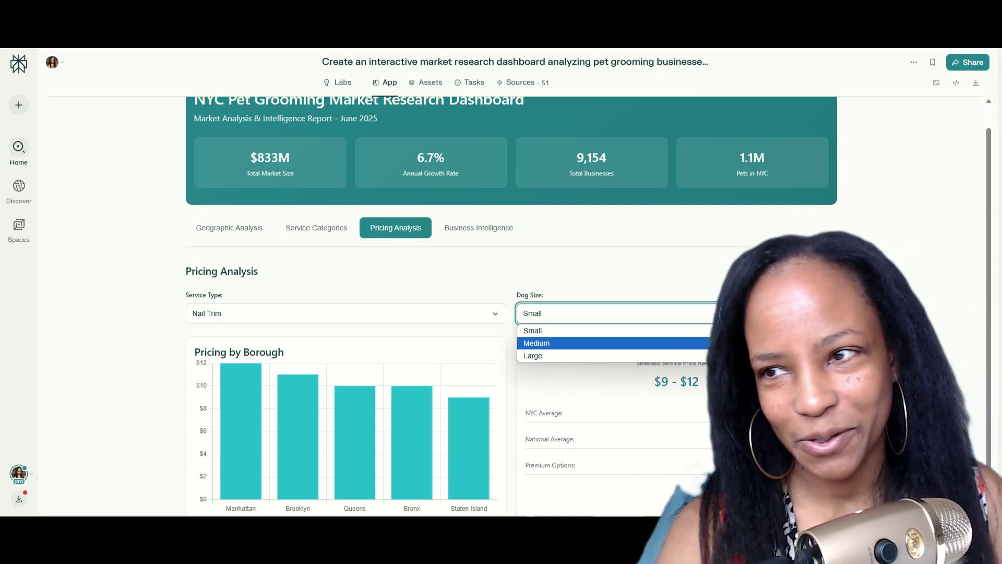
pyautogui.click(783, 343)
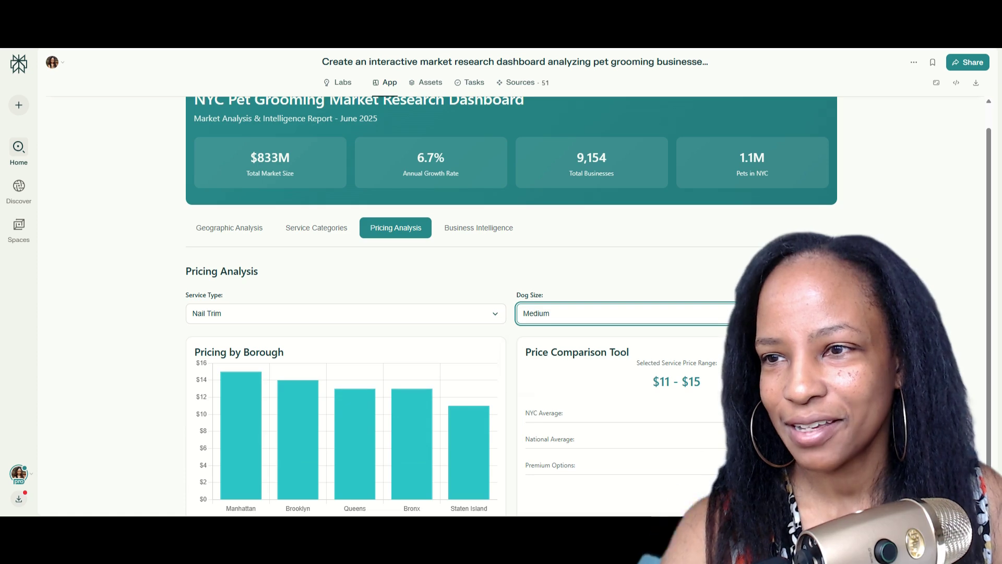
pyautogui.click(782, 314)
pyautogui.click(782, 355)
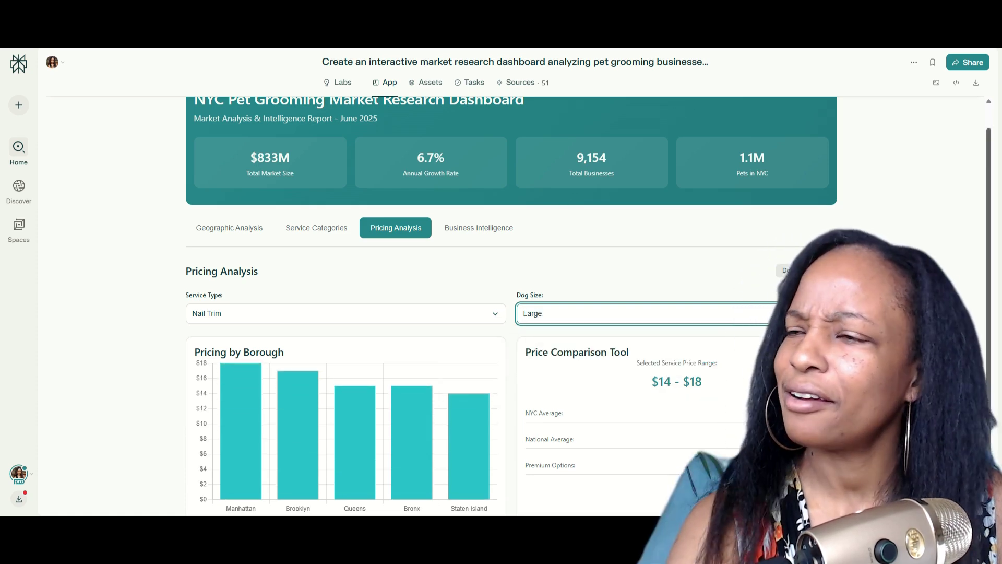
# Step: Set the dog size back to Small and the service type to Bath Only to review the borough prices
pyautogui.scroll(-1, 511, 303)
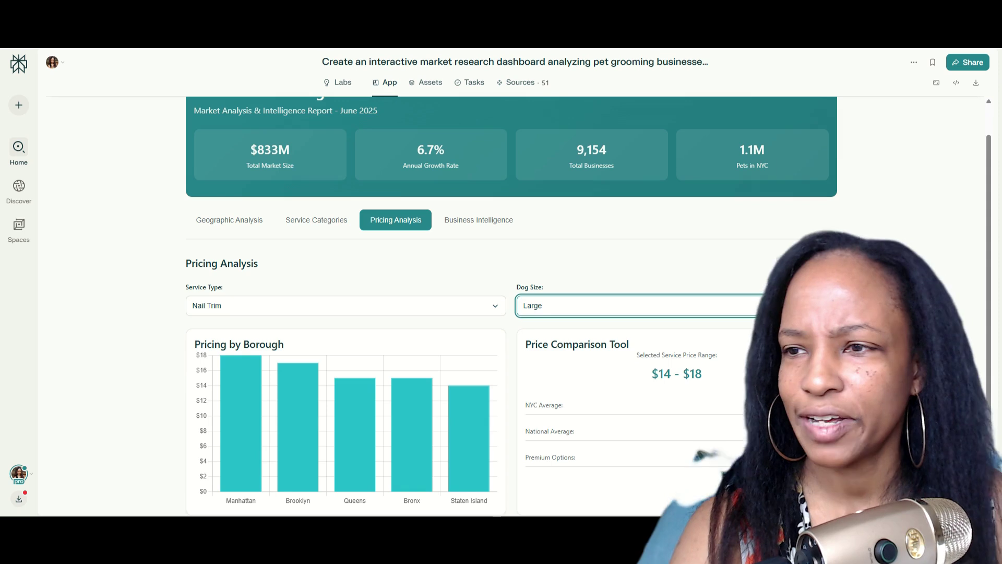
pyautogui.click(783, 305)
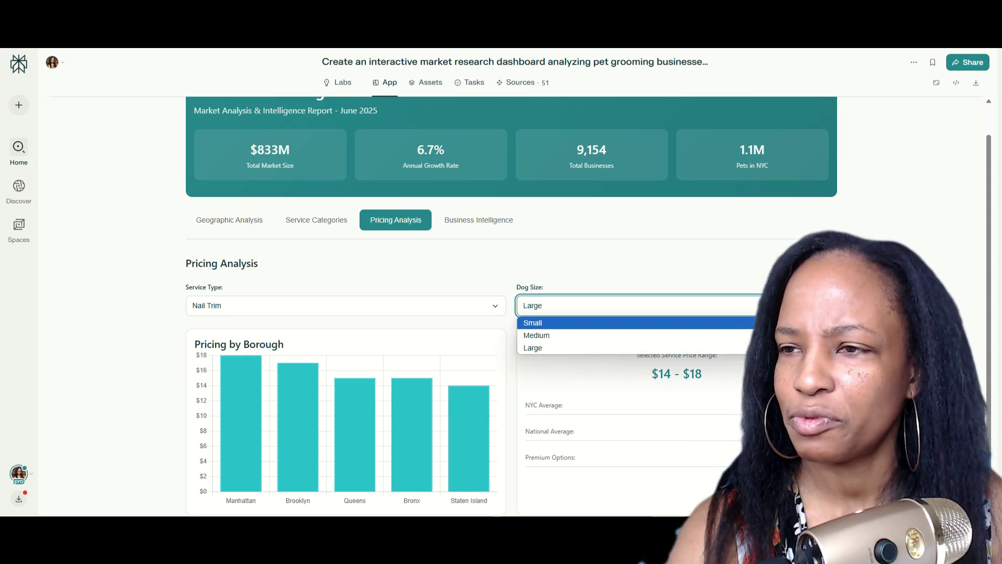
pyautogui.press('Return')
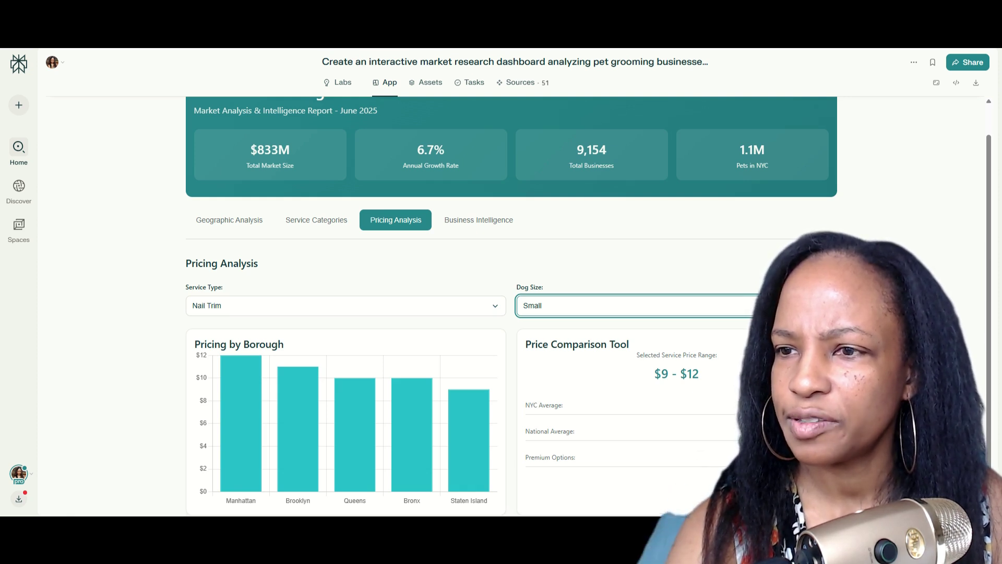
pyautogui.click(782, 306)
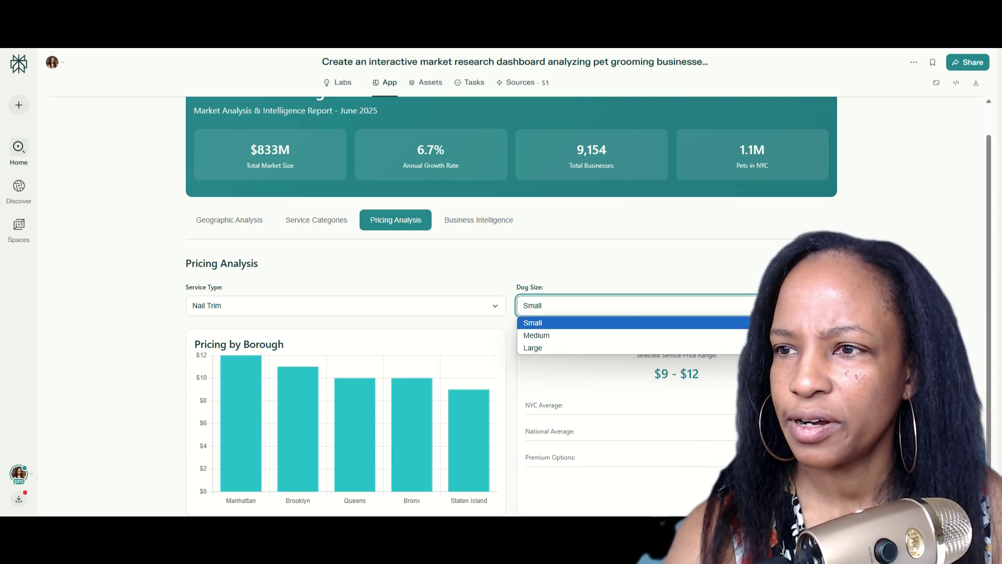
pyautogui.click(783, 323)
pyautogui.click(345, 305)
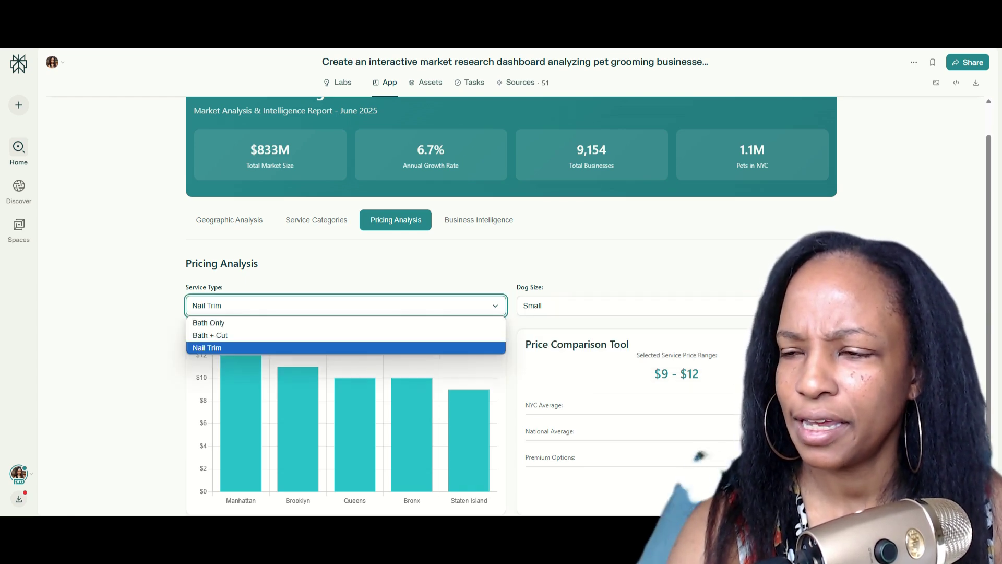
pyautogui.press('Up')
pyautogui.press('Up')
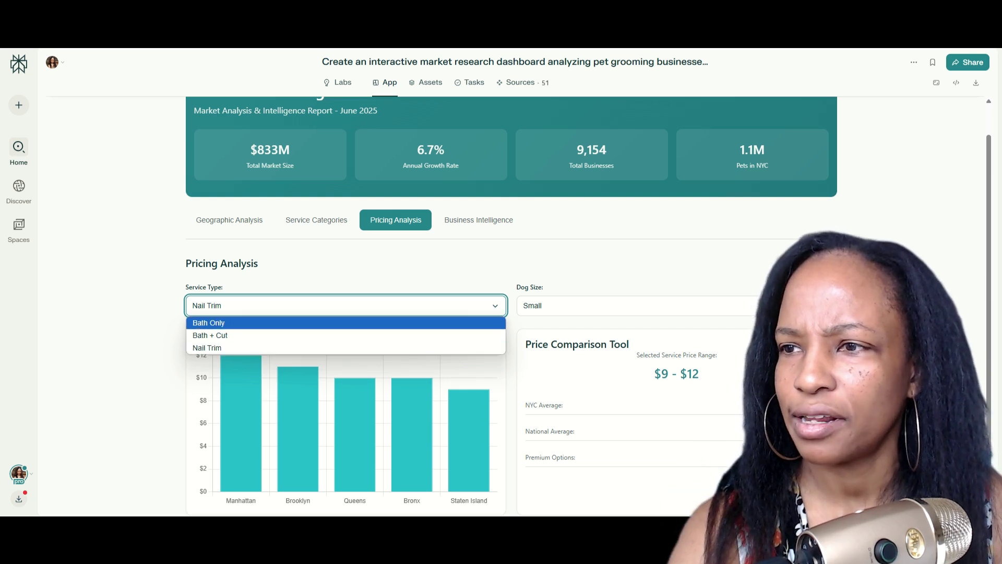
pyautogui.press('Return')
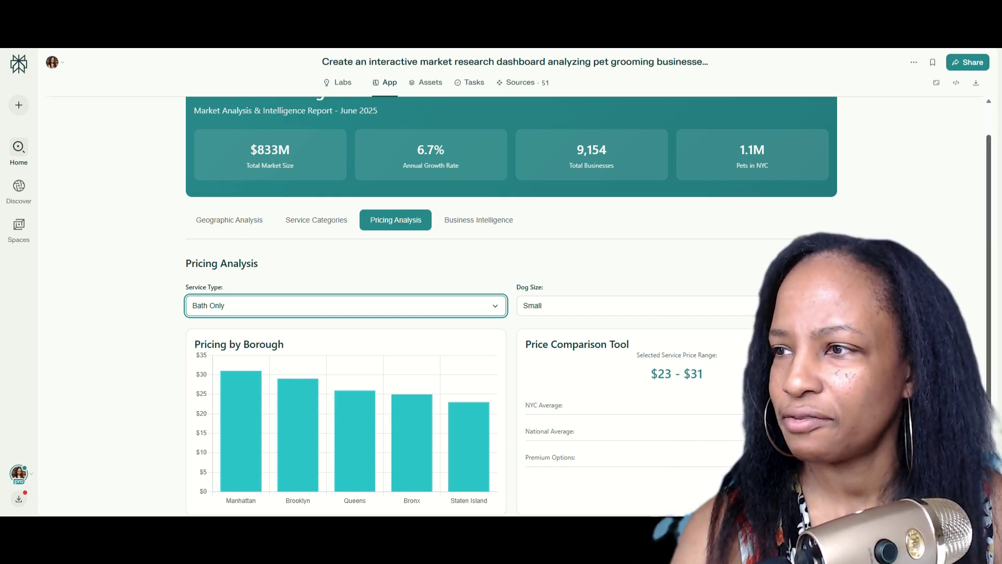
# Step: Open the Business Intelligence section and review its pet demographics, customer preferences, market trends and Market Opportunities table
pyautogui.click(478, 219)
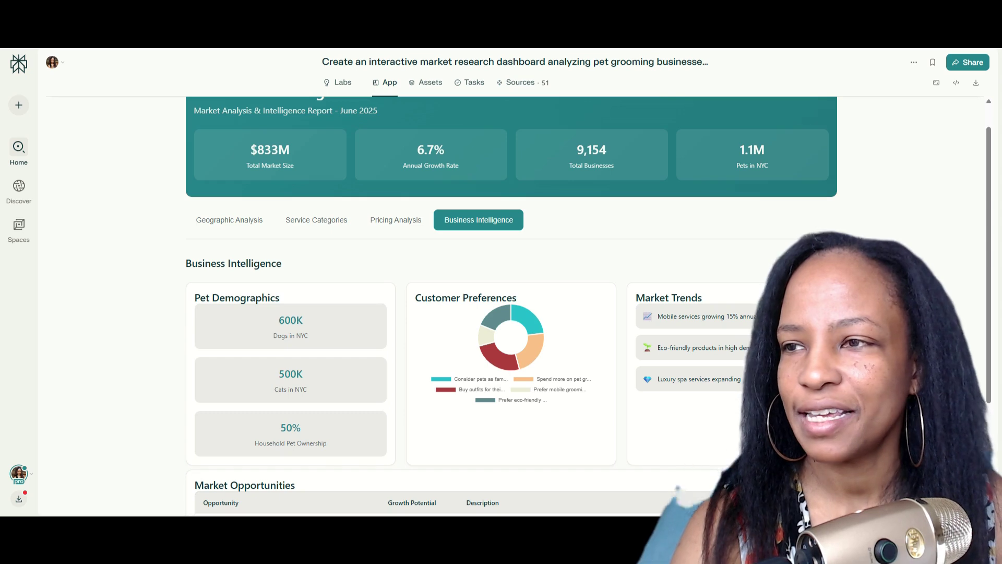
pyautogui.scroll(-3, 522, 303)
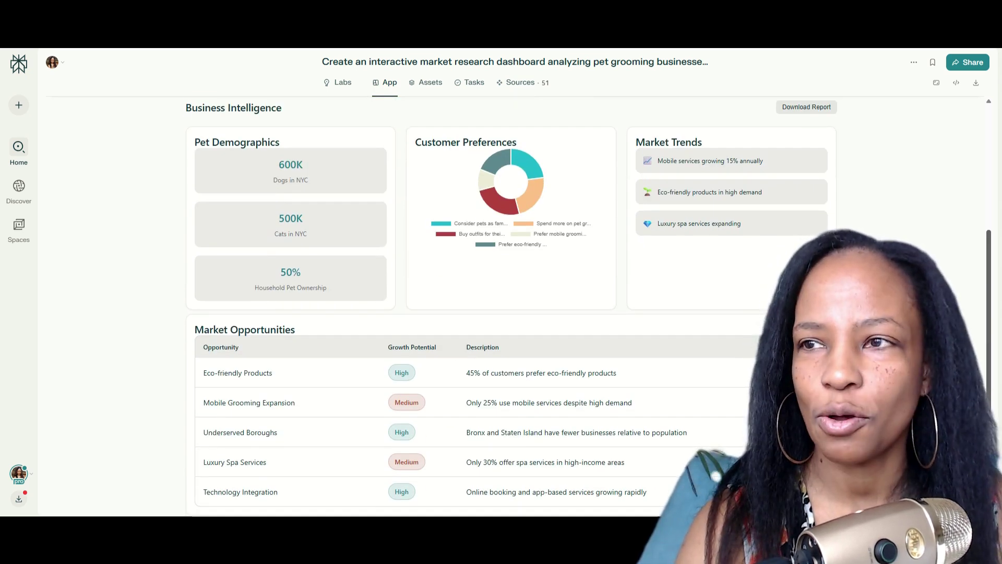
pyautogui.scroll(4, 511, 303)
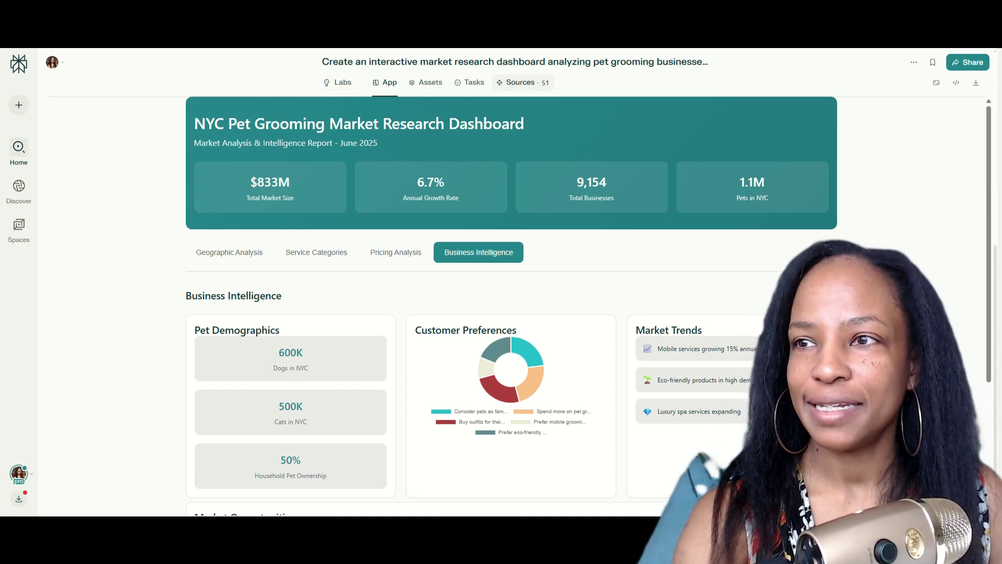
# Step: Open the sources behind the pet grooming dashboard and look through the cited websites and the original prompt
pyautogui.click(520, 82)
pyautogui.scroll(5, 501, 261)
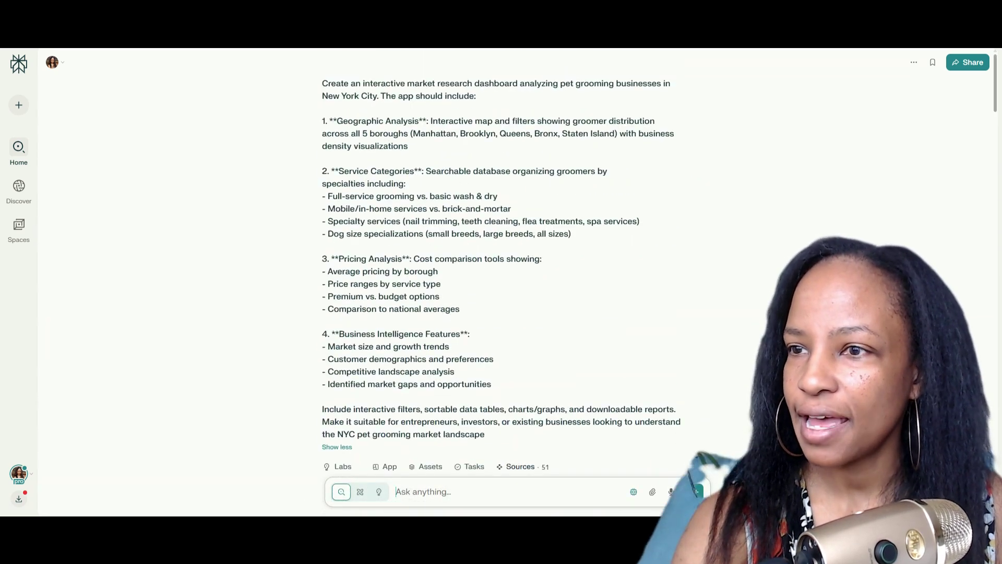
pyautogui.scroll(-10, 515, 266)
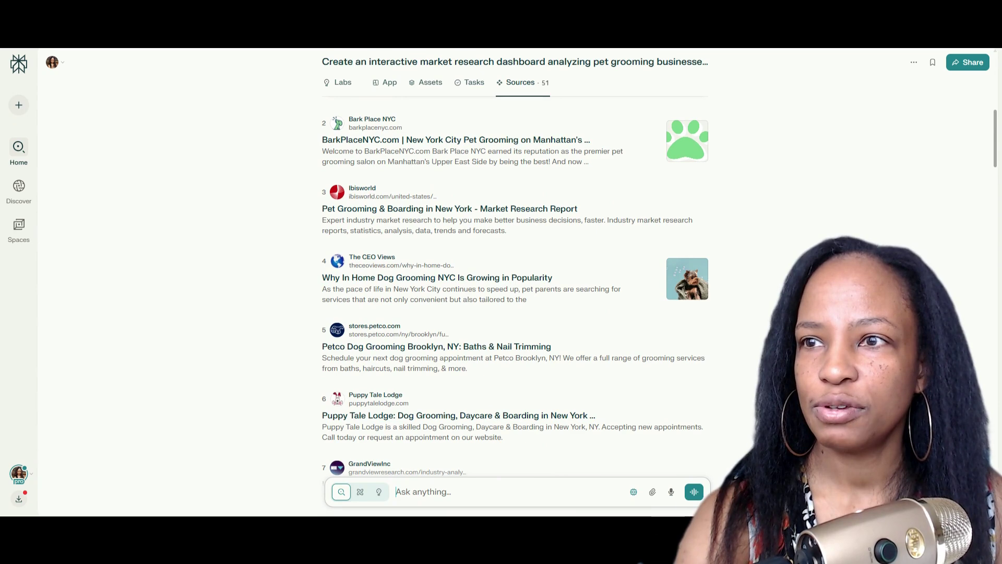
pyautogui.scroll(-15, 515, 287)
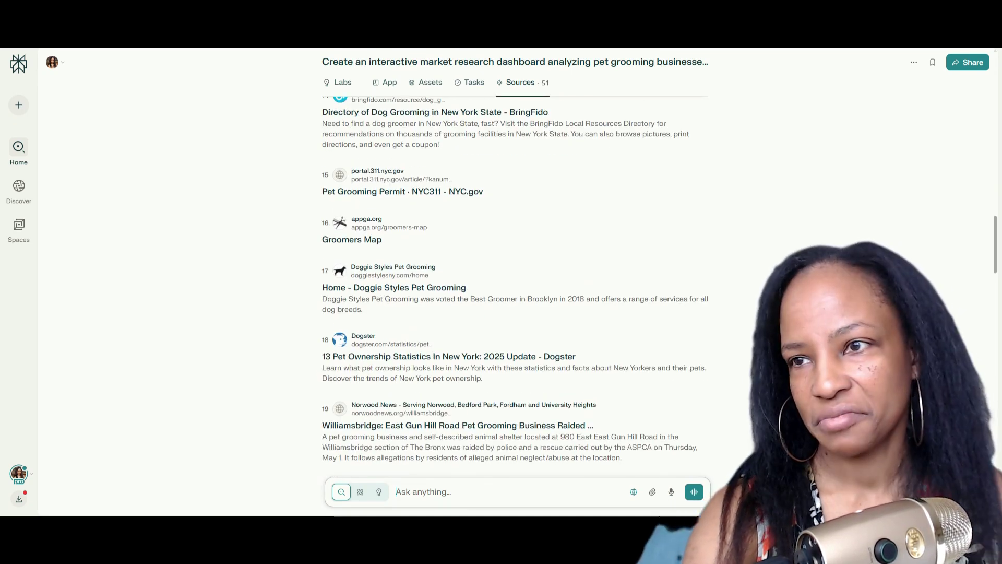
pyautogui.scroll(-8, 515, 287)
pyautogui.scroll(-2, 515, 287)
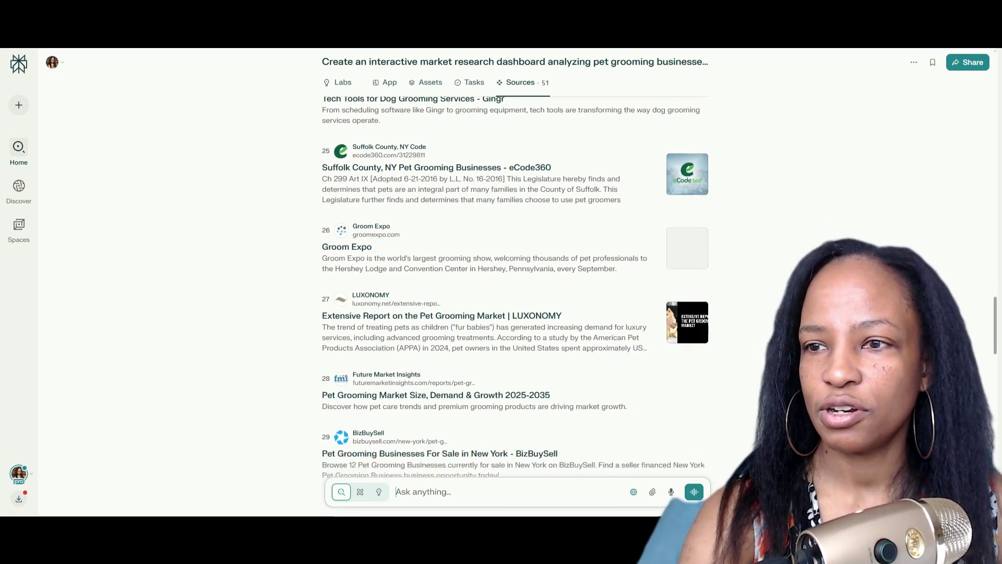
pyautogui.scroll(20, 515, 287)
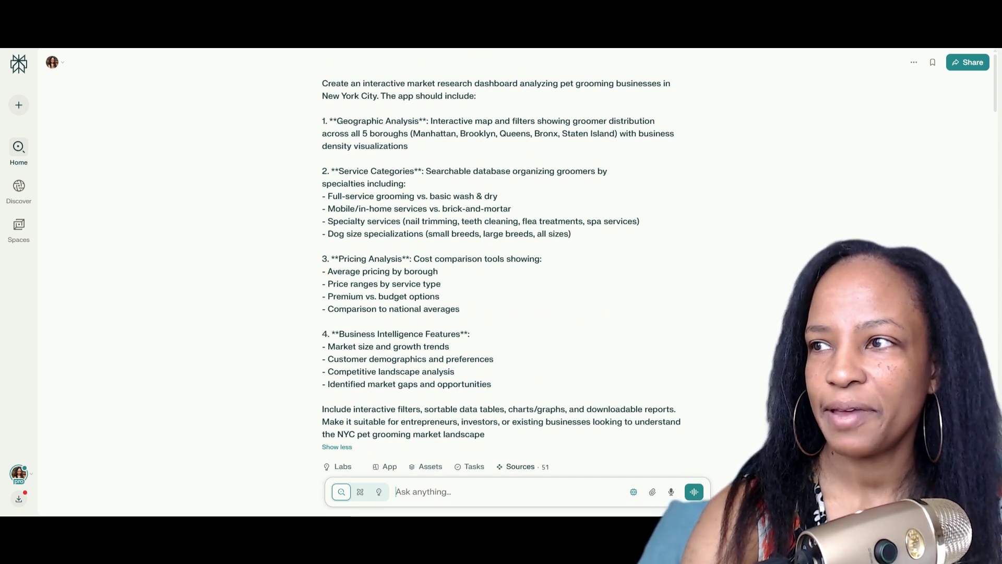
pyautogui.scroll(-15, 515, 287)
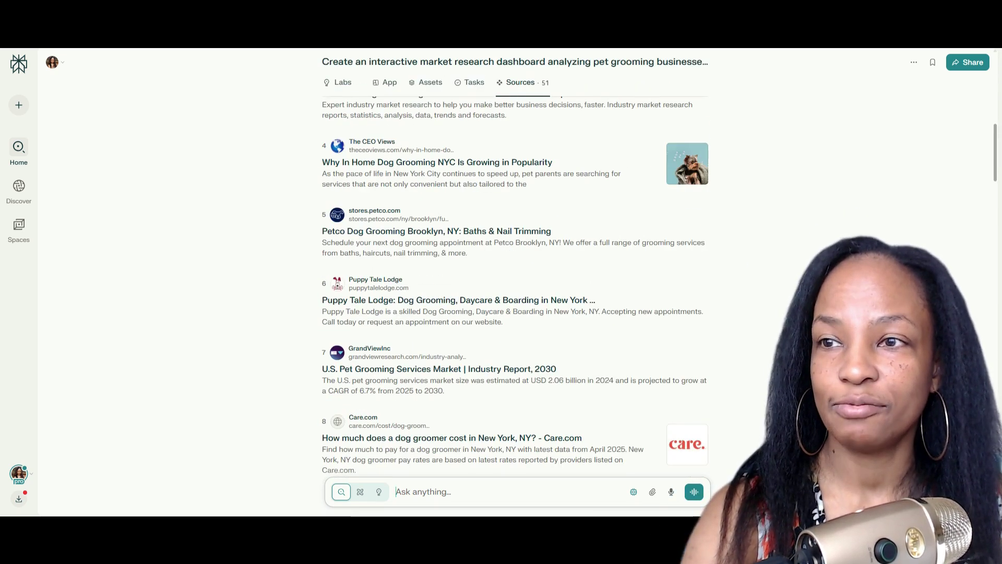
pyautogui.scroll(8, 515, 287)
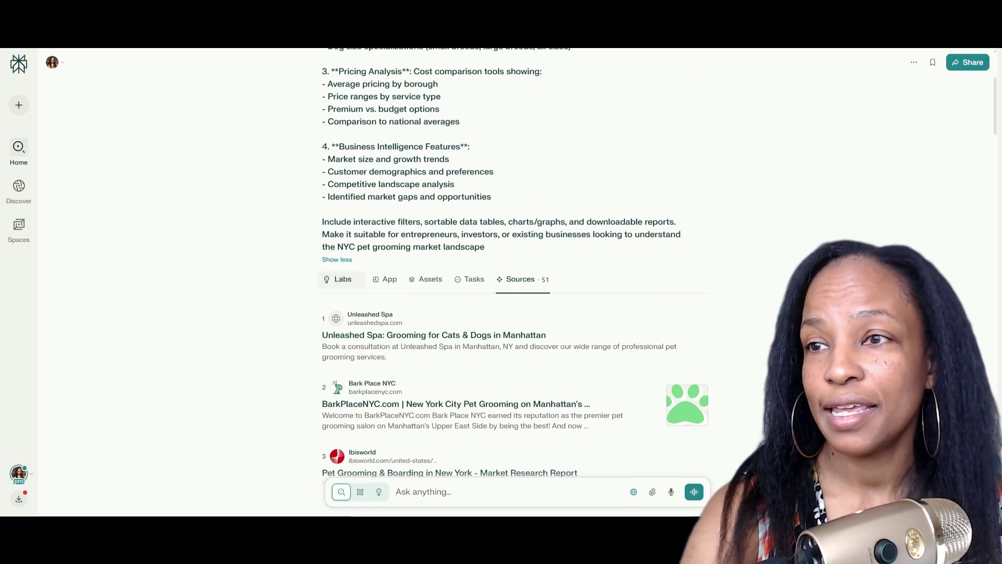
pyautogui.scroll(5, 343, 278)
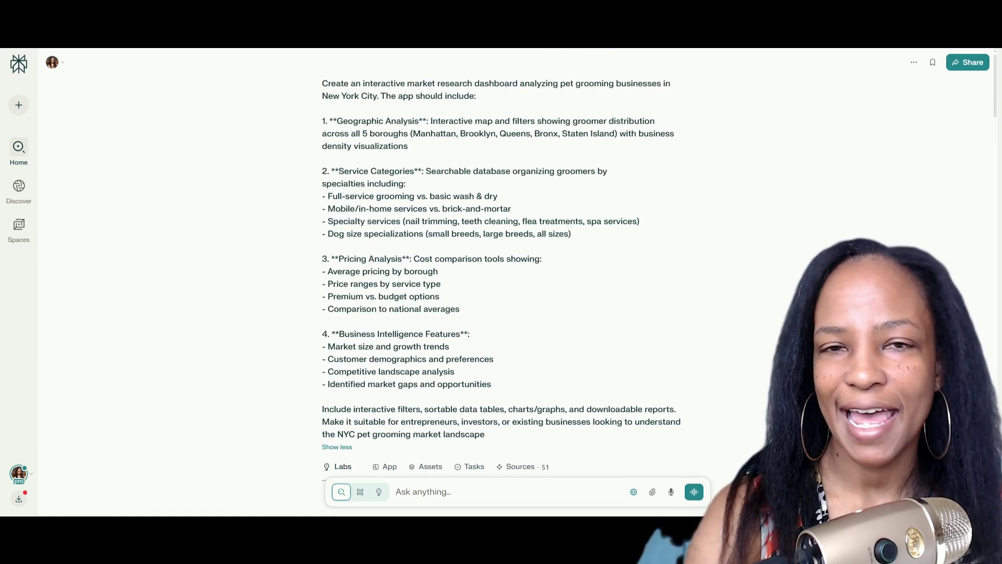